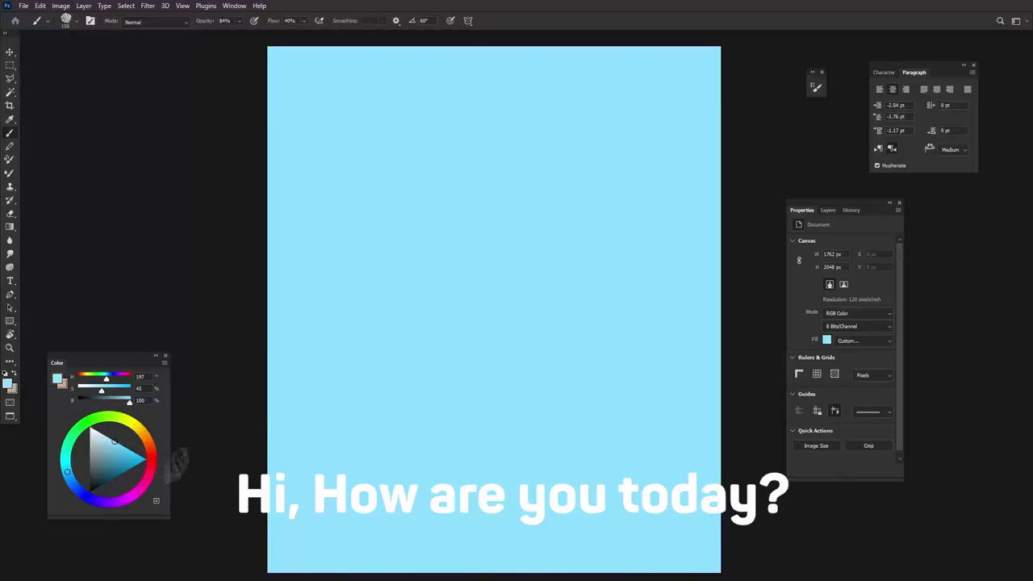
Pick a reddish-brown and sketch the face profile, chin and neck
{"action": "left_click", "coordinate": [149, 443]}
{"action": "left_click", "coordinate": [124, 471]}
{"action": "mouse_move", "coordinate": [377, 256]}
{"action": "left_mouse_down"}
{"action": "mouse_move", "coordinate": [370, 163]}
{"action": "mouse_move", "coordinate": [525, 88]}
{"action": "mouse_move", "coordinate": [671, 217]}
{"action": "mouse_move", "coordinate": [622, 419]}
{"action": "left_mouse_up"}
{"action": "mouse_move", "coordinate": [388, 212]}
{"action": "left_mouse_down"}
{"action": "mouse_move", "coordinate": [379, 250]}
{"action": "mouse_move", "coordinate": [399, 418]}
{"action": "mouse_move", "coordinate": [493, 494]}
{"action": "mouse_move", "coordinate": [489, 556]}
{"action": "left_mouse_up"}
{"action": "mouse_move", "coordinate": [622, 379]}
{"action": "left_mouse_down"}
{"action": "mouse_move", "coordinate": [625, 444]}
{"action": "mouse_move", "coordinate": [658, 548]}
{"action": "left_mouse_up"}
Outline the ear, hairline and head contour, then fill the head and hair with brown
{"action": "mouse_move", "coordinate": [619, 353]}
{"action": "left_mouse_down"}
{"action": "mouse_move", "coordinate": [645, 282]}
{"action": "mouse_move", "coordinate": [630, 253]}
{"action": "mouse_move", "coordinate": [594, 314]}
{"action": "left_mouse_up"}
{"action": "left_click_drag", "start_coordinate": [391, 184], "coordinate": [453, 238]}
{"action": "mouse_move", "coordinate": [418, 172]}
{"action": "left_mouse_down"}
{"action": "mouse_move", "coordinate": [544, 245]}
{"action": "mouse_move", "coordinate": [633, 257]}
{"action": "left_mouse_up"}
{"action": "mouse_move", "coordinate": [375, 242]}
{"action": "left_mouse_down"}
{"action": "mouse_move", "coordinate": [499, 64]}
{"action": "mouse_move", "coordinate": [686, 92]}
{"action": "mouse_move", "coordinate": [718, 420]}
{"action": "left_mouse_up"}
{"action": "left_click_drag", "start_coordinate": [488, 500], "coordinate": [447, 569]}
{"action": "mouse_move", "coordinate": [636, 508]}
{"action": "left_mouse_down"}
{"action": "mouse_move", "coordinate": [645, 565]}
{"action": "mouse_move", "coordinate": [714, 573]}
{"action": "left_mouse_up"}
{"action": "mouse_move", "coordinate": [645, 121]}
{"action": "left_mouse_down"}
{"action": "mouse_move", "coordinate": [411, 323]}
{"action": "mouse_move", "coordinate": [484, 403]}
{"action": "mouse_move", "coordinate": [656, 230]}
{"action": "mouse_move", "coordinate": [517, 419]}
{"action": "mouse_move", "coordinate": [579, 343]}
{"action": "mouse_move", "coordinate": [557, 500]}
{"action": "mouse_move", "coordinate": [622, 542]}
{"action": "mouse_move", "coordinate": [443, 173]}
{"action": "mouse_move", "coordinate": [612, 415]}
{"action": "left_mouse_up"}
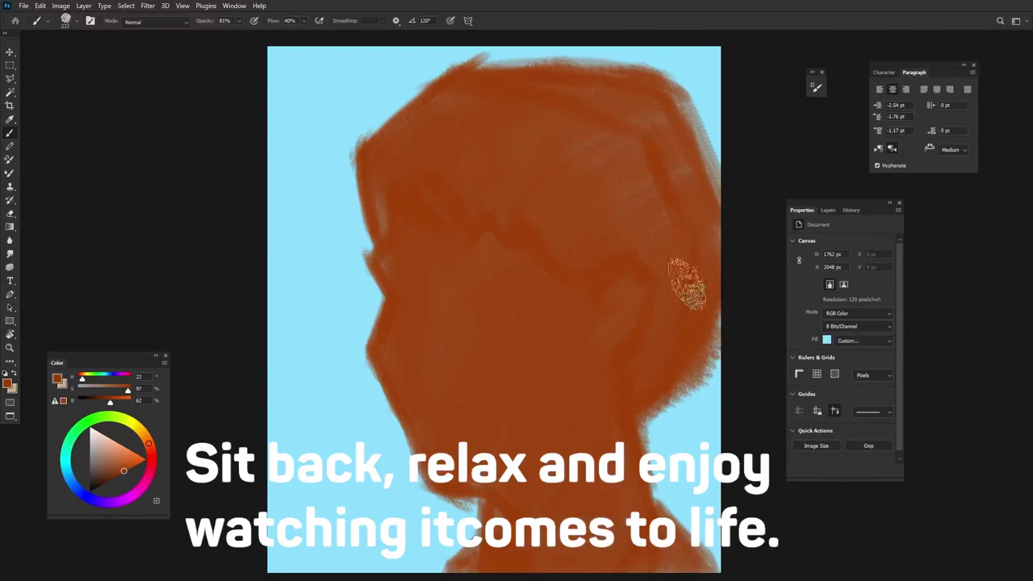
Paint dark brown hair along the left edge, across the top and down the right side at full opacity
{"action": "left_click", "coordinate": [100, 485]}
{"action": "mouse_move", "coordinate": [376, 219]}
{"action": "left_mouse_down"}
{"action": "mouse_move", "coordinate": [411, 173]}
{"action": "mouse_move", "coordinate": [461, 173]}
{"action": "mouse_move", "coordinate": [491, 218]}
{"action": "mouse_move", "coordinate": [512, 201]}
{"action": "mouse_move", "coordinate": [589, 286]}
{"action": "mouse_move", "coordinate": [646, 240]}
{"action": "left_mouse_up"}
{"action": "mouse_move", "coordinate": [352, 170]}
{"action": "left_mouse_down"}
{"action": "mouse_move", "coordinate": [478, 57]}
{"action": "mouse_move", "coordinate": [362, 152]}
{"action": "mouse_move", "coordinate": [466, 100]}
{"action": "mouse_move", "coordinate": [562, 74]}
{"action": "mouse_move", "coordinate": [537, 198]}
{"action": "mouse_move", "coordinate": [548, 210]}
{"action": "mouse_move", "coordinate": [535, 73]}
{"action": "mouse_move", "coordinate": [713, 58]}
{"action": "mouse_move", "coordinate": [638, 244]}
{"action": "mouse_move", "coordinate": [628, 379]}
{"action": "left_mouse_up"}
{"action": "key", "text": "0"}
{"action": "mouse_move", "coordinate": [647, 448]}
{"action": "left_mouse_down"}
{"action": "mouse_move", "coordinate": [699, 395]}
{"action": "mouse_move", "coordinate": [673, 362]}
{"action": "mouse_move", "coordinate": [653, 374]}
{"action": "mouse_move", "coordinate": [623, 231]}
{"action": "mouse_move", "coordinate": [652, 142]}
{"action": "mouse_move", "coordinate": [667, 277]}
{"action": "mouse_move", "coordinate": [657, 234]}
{"action": "mouse_move", "coordinate": [652, 261]}
{"action": "left_mouse_up"}
Rough in a red mouth and darker shading around the brow and nose using sampled skin tones
{"action": "left_click", "coordinate": [527, 310], "text": "alt"}
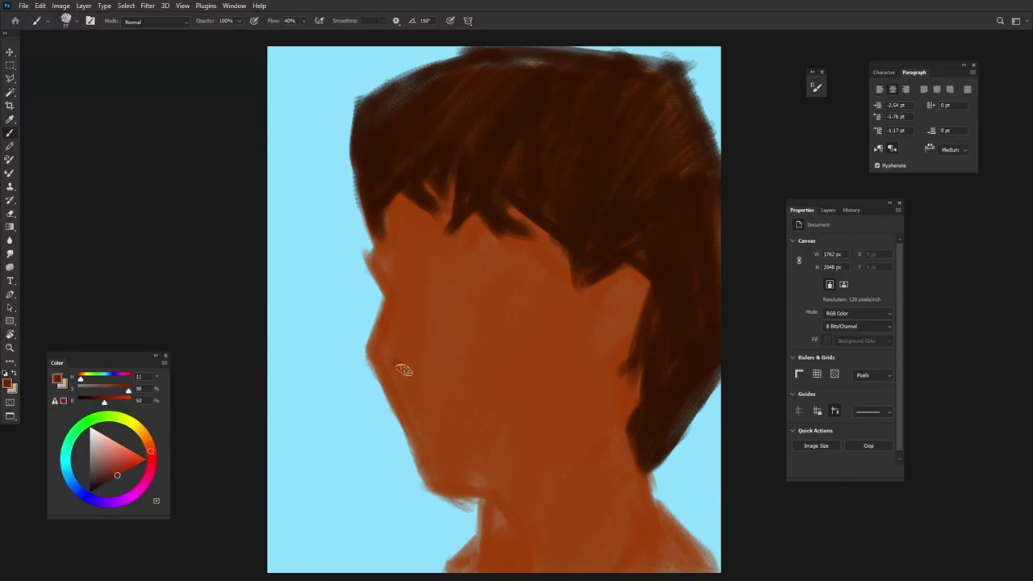
{"action": "left_click_drag", "start_coordinate": [387, 362], "coordinate": [442, 363]}
{"action": "mouse_move", "coordinate": [372, 260]}
{"action": "left_mouse_down"}
{"action": "mouse_move", "coordinate": [384, 284]}
{"action": "mouse_move", "coordinate": [373, 311]}
{"action": "mouse_move", "coordinate": [428, 368]}
{"action": "left_mouse_up"}
{"action": "left_click", "coordinate": [488, 203], "text": "alt"}
{"action": "left_click", "coordinate": [383, 313], "text": "alt"}
Soften the lip, paint dark eyebrows and line the top of the eye
{"action": "left_click", "coordinate": [427, 337], "text": "alt"}
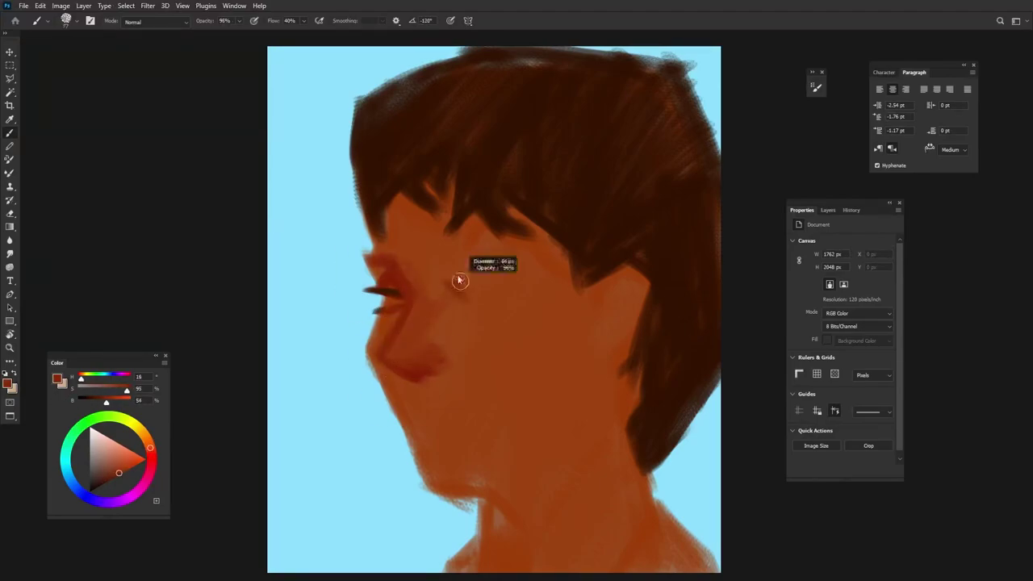
{"action": "mouse_move", "coordinate": [475, 257]}
{"action": "left_mouse_down"}
{"action": "mouse_move", "coordinate": [448, 292]}
{"action": "mouse_move", "coordinate": [532, 251]}
{"action": "left_mouse_up"}
{"action": "left_click_drag", "start_coordinate": [395, 254], "coordinate": [370, 259]}
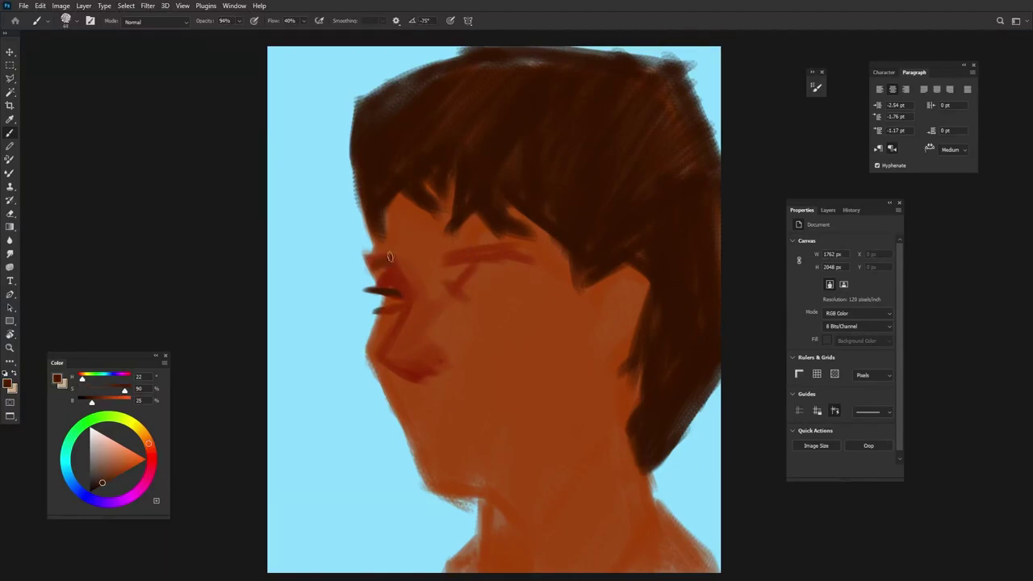
{"action": "left_click", "coordinate": [376, 243], "text": "alt"}
{"action": "left_click", "coordinate": [396, 226], "text": "alt"}
Extend the hair down the left edge with fringe strands over the forehead, and paint the right eyebrow
{"action": "left_click_drag", "start_coordinate": [355, 101], "coordinate": [331, 173]}
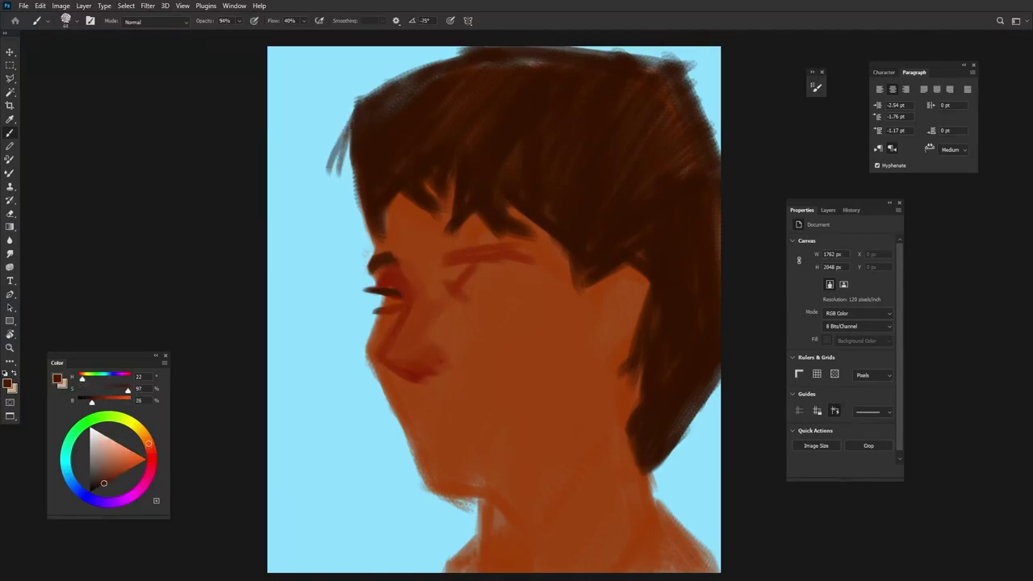
{"action": "left_click_drag", "start_coordinate": [331, 129], "coordinate": [359, 230]}
{"action": "left_click_drag", "start_coordinate": [332, 149], "coordinate": [348, 223]}
{"action": "left_click_drag", "start_coordinate": [327, 125], "coordinate": [327, 212]}
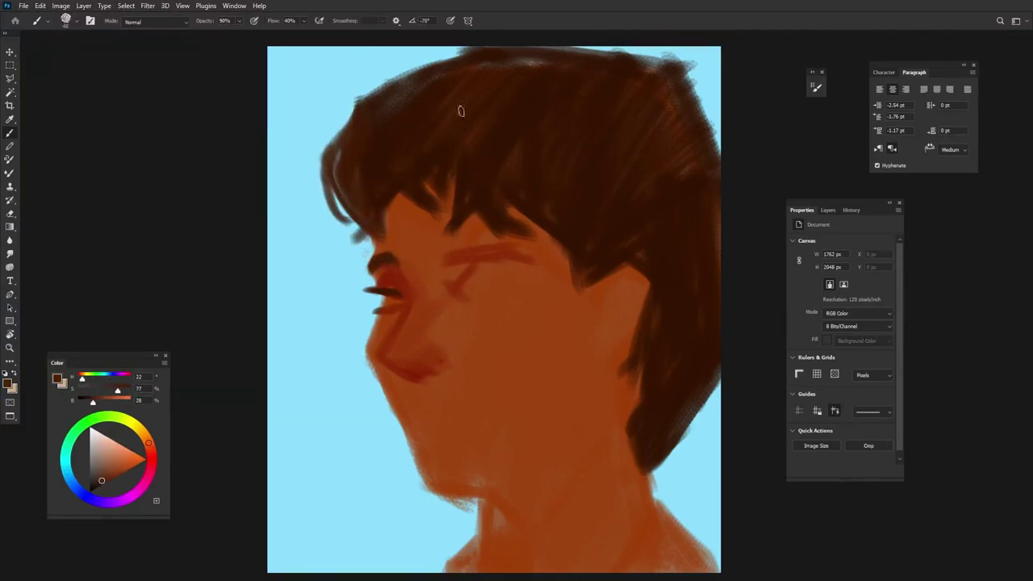
{"action": "left_click_drag", "start_coordinate": [387, 179], "coordinate": [448, 218]}
{"action": "mouse_move", "coordinate": [446, 260]}
{"action": "left_mouse_down"}
{"action": "mouse_move", "coordinate": [487, 245]}
{"action": "mouse_move", "coordinate": [529, 279]}
{"action": "left_mouse_up"}
Add a reddish tone across the eye area and repaint the lashes with reddish strokes
{"action": "left_click", "coordinate": [406, 300], "text": "alt"}
{"action": "left_click", "coordinate": [553, 266], "text": "alt"}
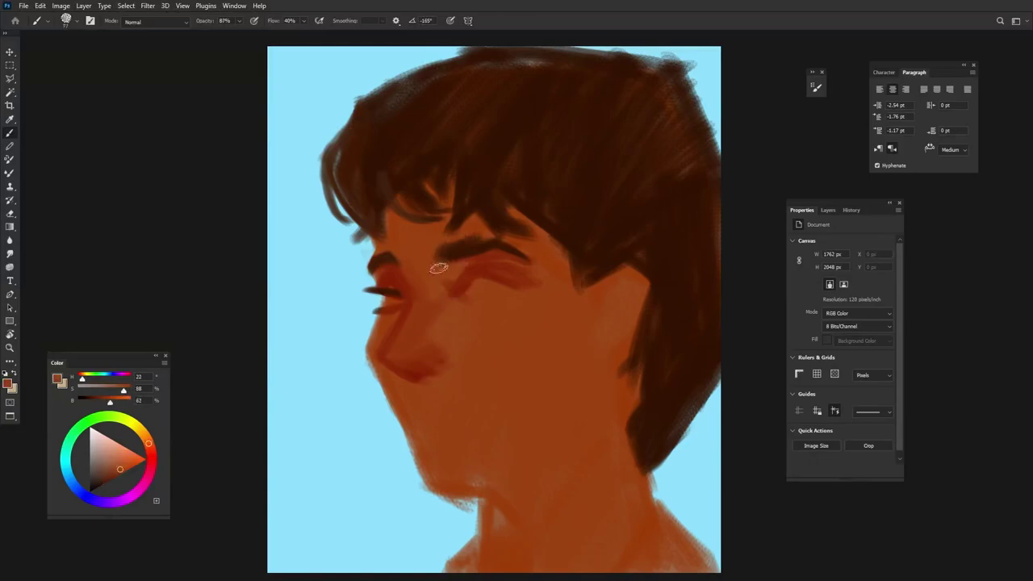
{"action": "left_click", "coordinate": [468, 252], "text": "alt"}
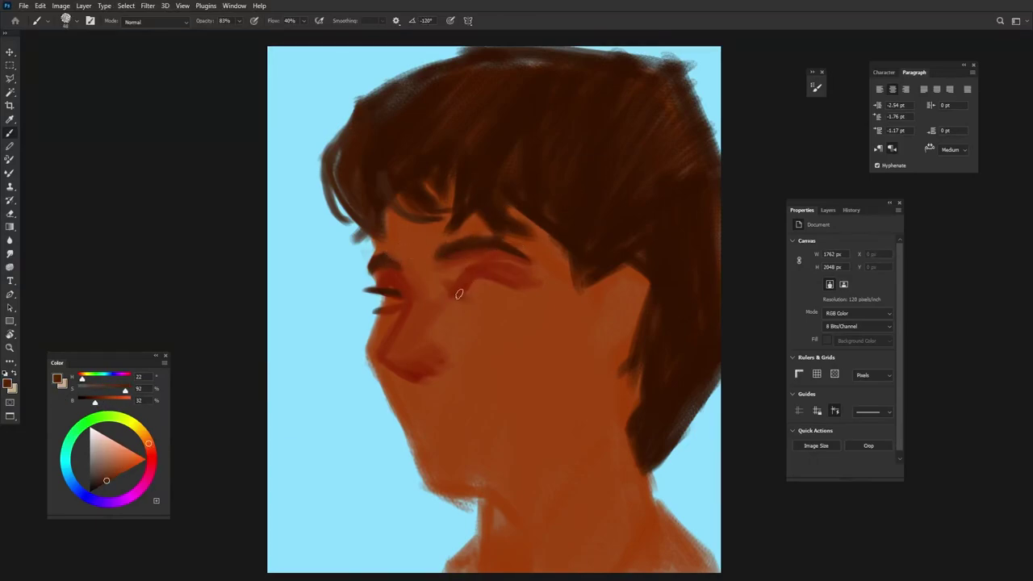
{"action": "left_click", "coordinate": [378, 288], "text": "alt"}
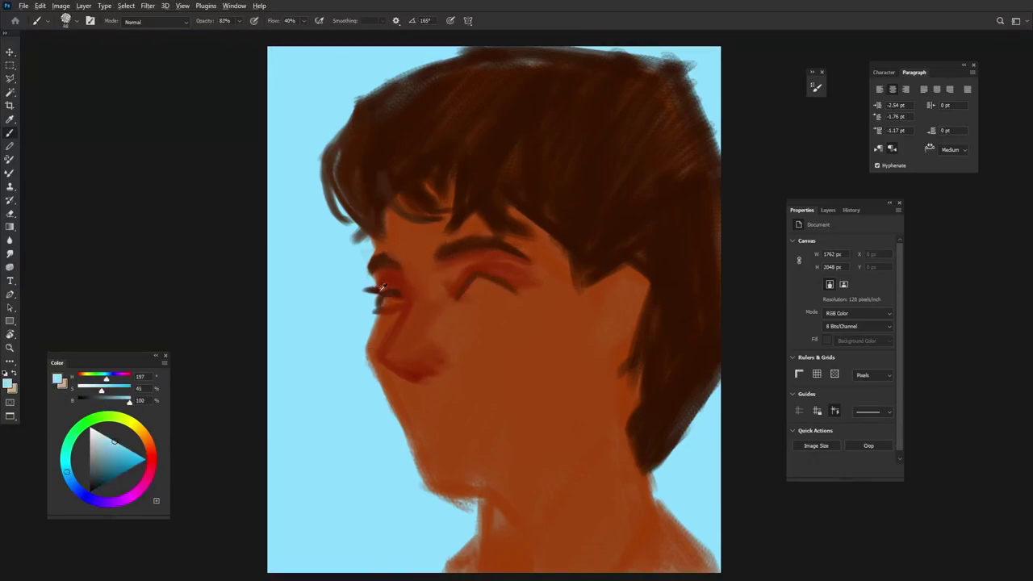
{"action": "left_click_drag", "start_coordinate": [365, 284], "coordinate": [379, 305]}
{"action": "left_click", "coordinate": [383, 285], "text": "alt"}
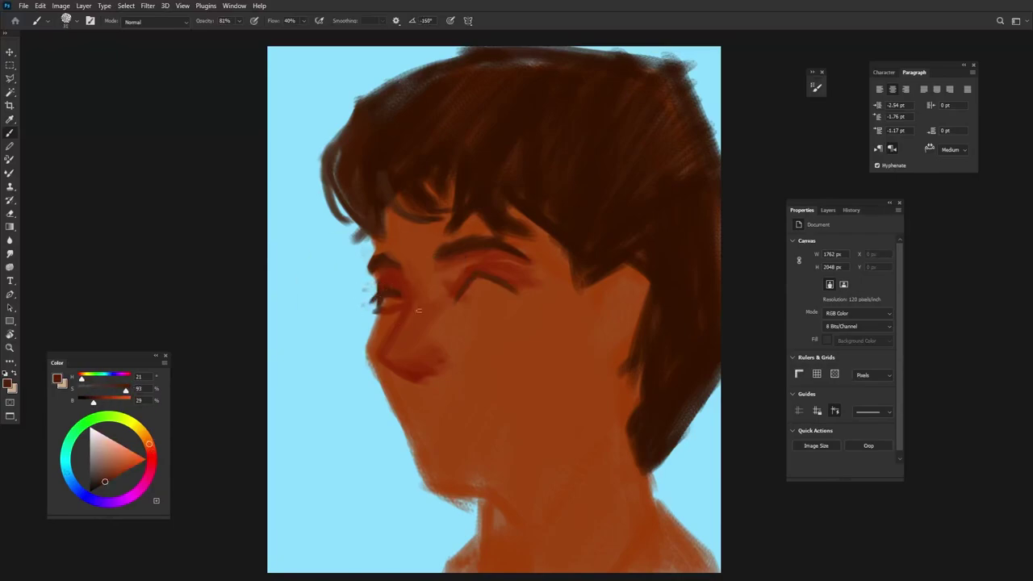
{"action": "left_click", "coordinate": [380, 287], "text": "alt"}
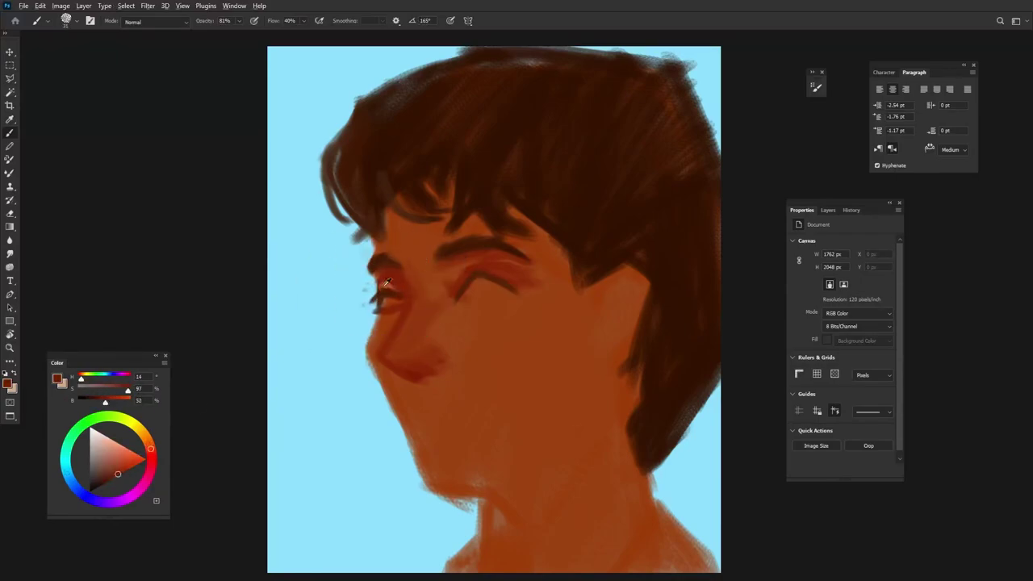
{"action": "left_click", "coordinate": [411, 288], "text": "alt"}
Lighten the nose bridge and tip and add a reddish stroke to the nose tip
{"action": "left_click_drag", "start_coordinate": [396, 344], "coordinate": [403, 310]}
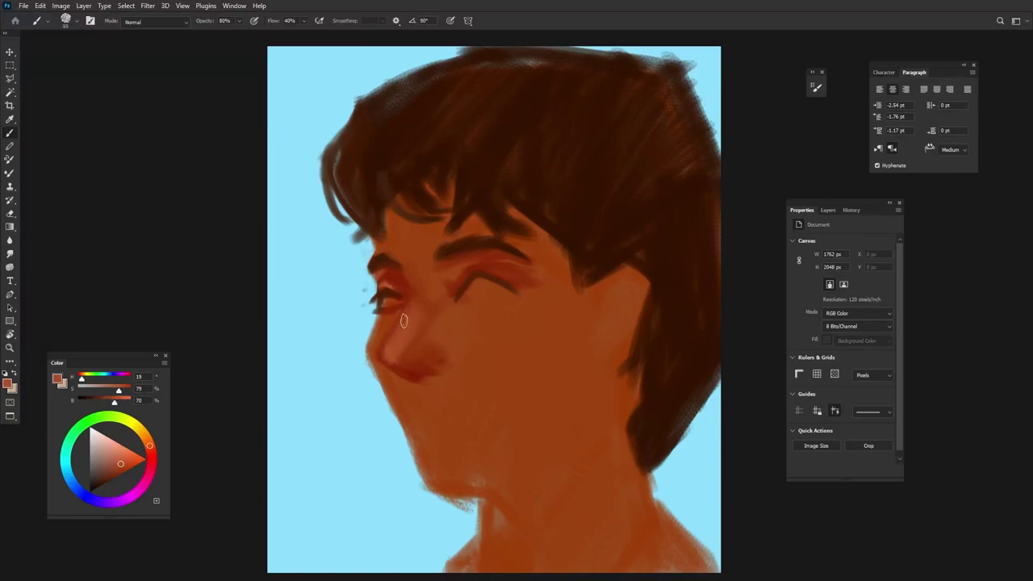
{"action": "mouse_move", "coordinate": [406, 266]}
{"action": "left_mouse_down"}
{"action": "mouse_move", "coordinate": [408, 343]}
{"action": "mouse_move", "coordinate": [427, 362]}
{"action": "left_mouse_up"}
{"action": "left_click", "coordinate": [129, 456]}
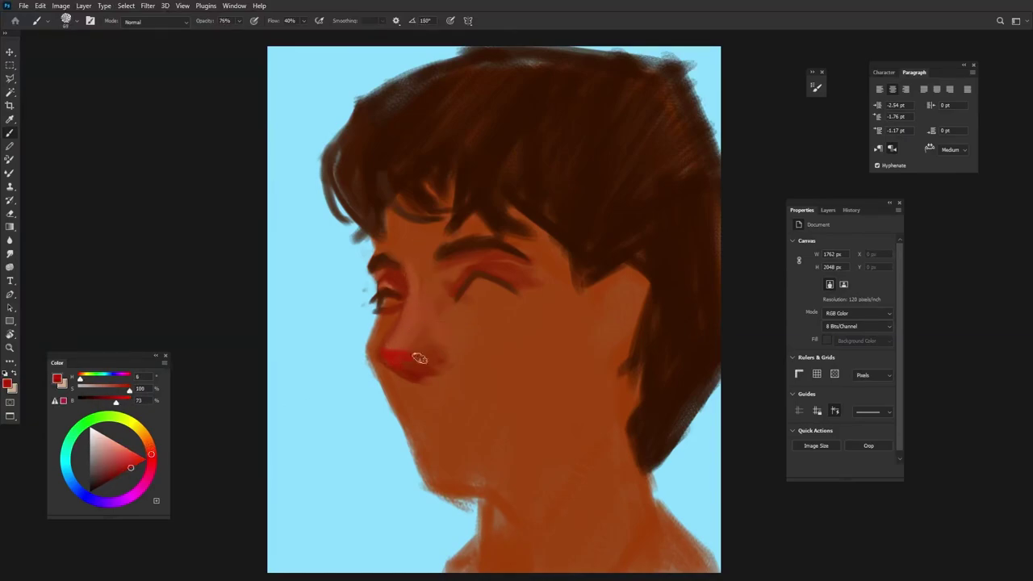
{"action": "left_click", "coordinate": [102, 485]}
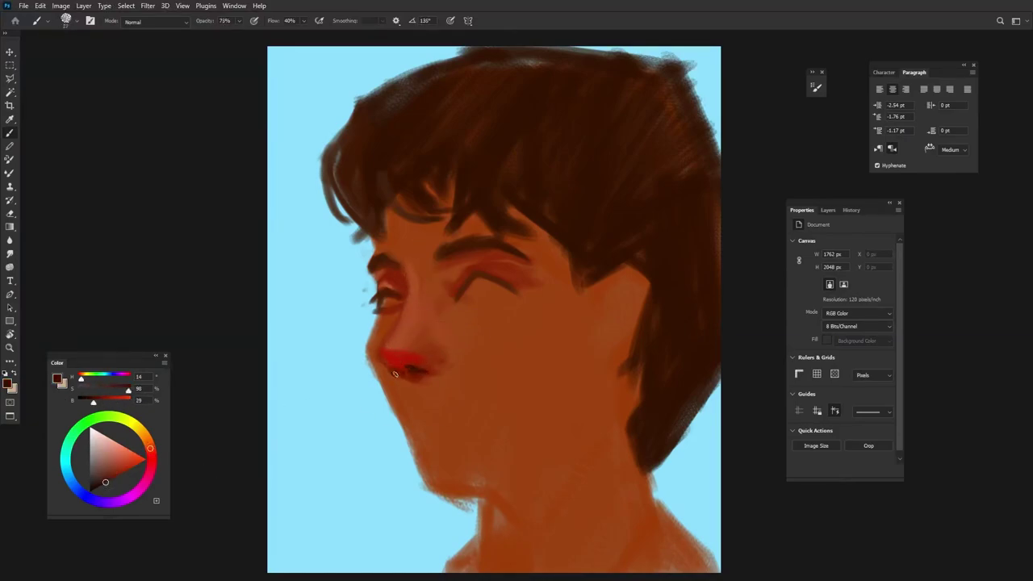
{"action": "left_click", "coordinate": [396, 374], "text": "alt"}
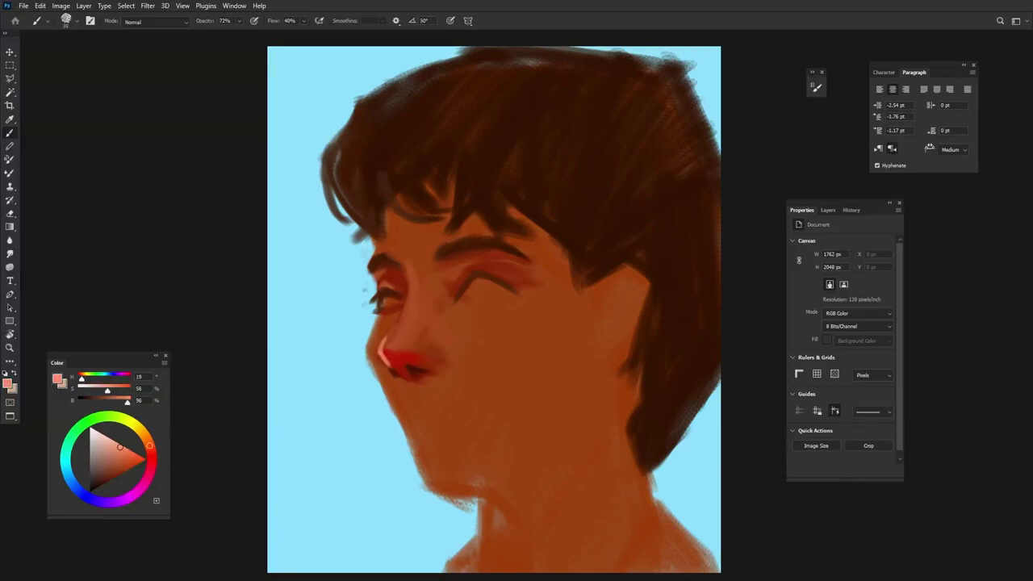
{"action": "left_click", "coordinate": [387, 363], "text": "alt"}
{"action": "left_click_drag", "start_coordinate": [390, 327], "coordinate": [414, 353]}
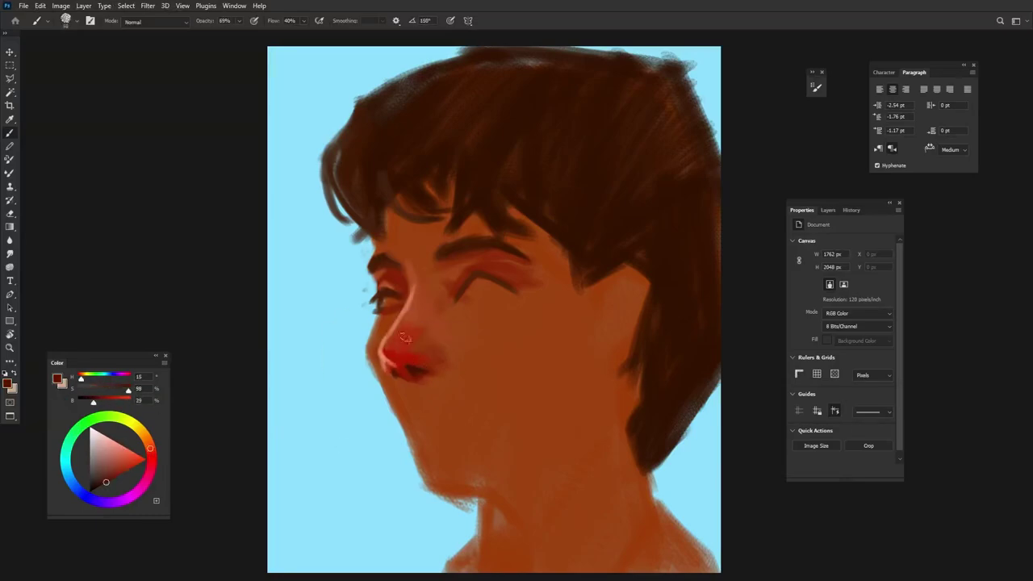
Sample pinks and browns near the nose and paint strokes around both eyes at varied opacity
{"action": "key", "text": "9"}
{"action": "key", "text": "9"}
{"action": "left_click", "coordinate": [404, 354], "text": "alt"}
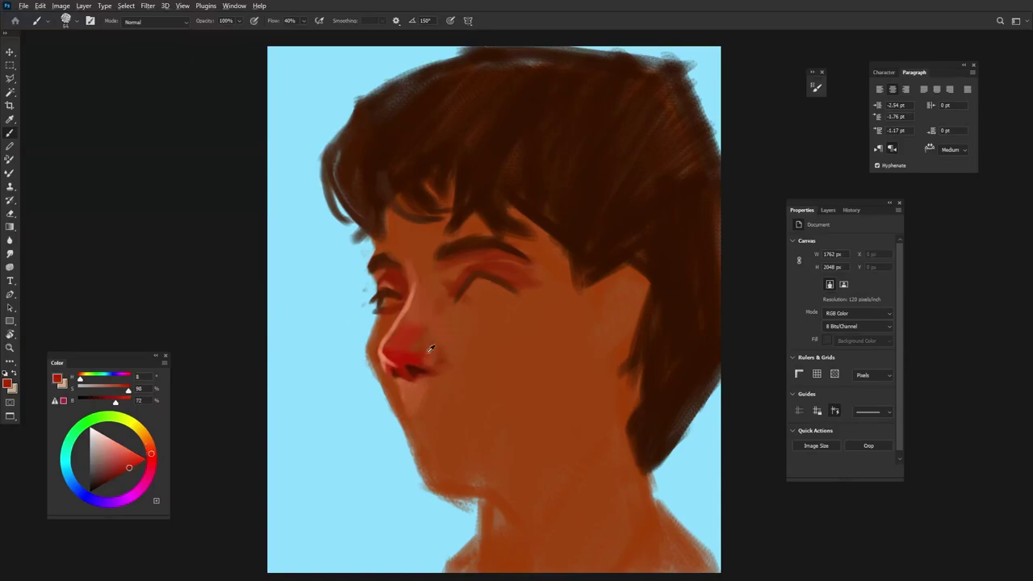
{"action": "left_click", "coordinate": [405, 353], "text": "alt"}
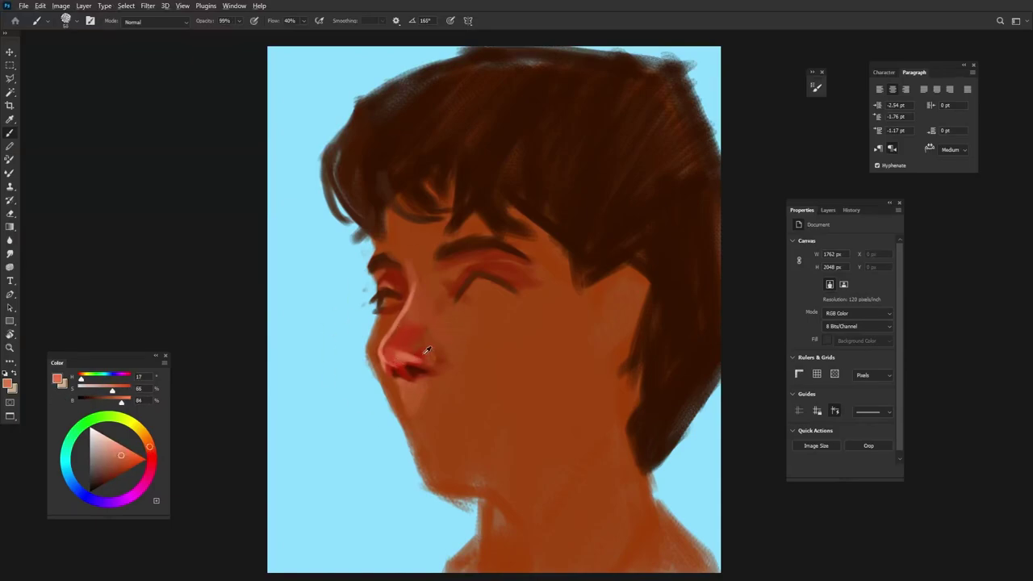
{"action": "left_click", "coordinate": [412, 347], "text": "alt"}
{"action": "key", "text": "9"}
{"action": "key", "text": "5"}
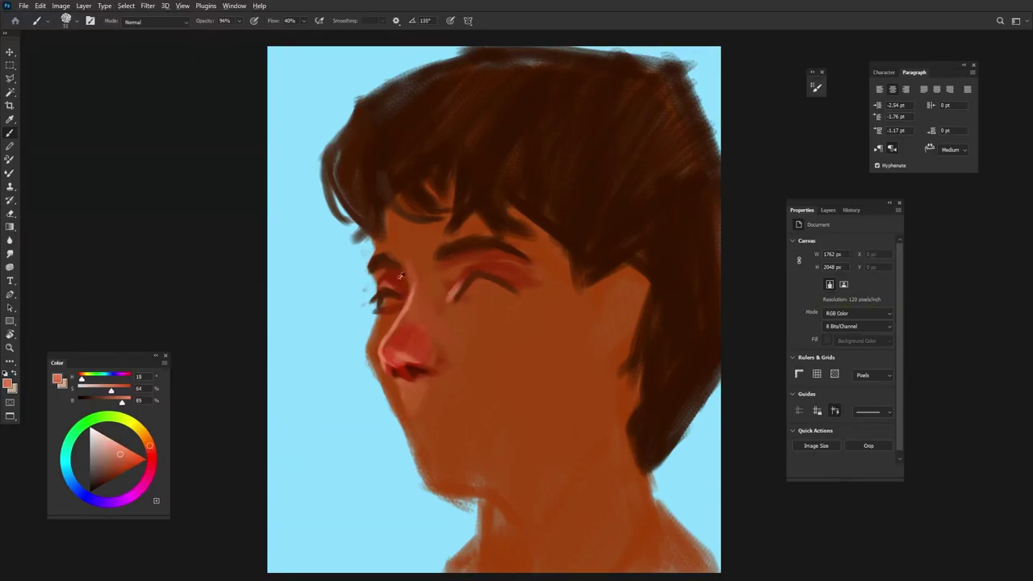
{"action": "left_click_drag", "start_coordinate": [401, 276], "coordinate": [391, 288]}
{"action": "left_click", "coordinate": [452, 270], "text": "alt"}
{"action": "left_click_drag", "start_coordinate": [442, 257], "coordinate": [465, 281]}
{"action": "key", "text": "8"}
{"action": "key", "text": "9"}
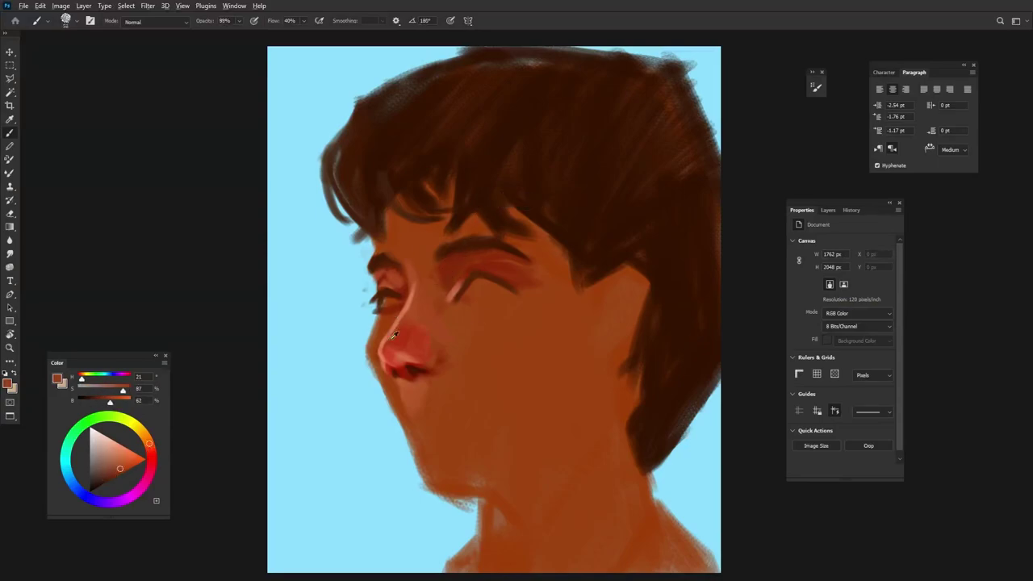
Draw a dark jaw contour and paint over the jaw and chin in skin tone
{"action": "left_click", "coordinate": [379, 322], "text": "alt"}
{"action": "key", "text": "9"}
{"action": "key", "text": "0"}
{"action": "mouse_move", "coordinate": [375, 326]}
{"action": "left_mouse_down"}
{"action": "mouse_move", "coordinate": [388, 416]}
{"action": "mouse_move", "coordinate": [440, 499]}
{"action": "left_mouse_up"}
{"action": "left_click_drag", "start_coordinate": [376, 375], "coordinate": [428, 484]}
{"action": "key", "text": "9"}
{"action": "key", "text": "1"}
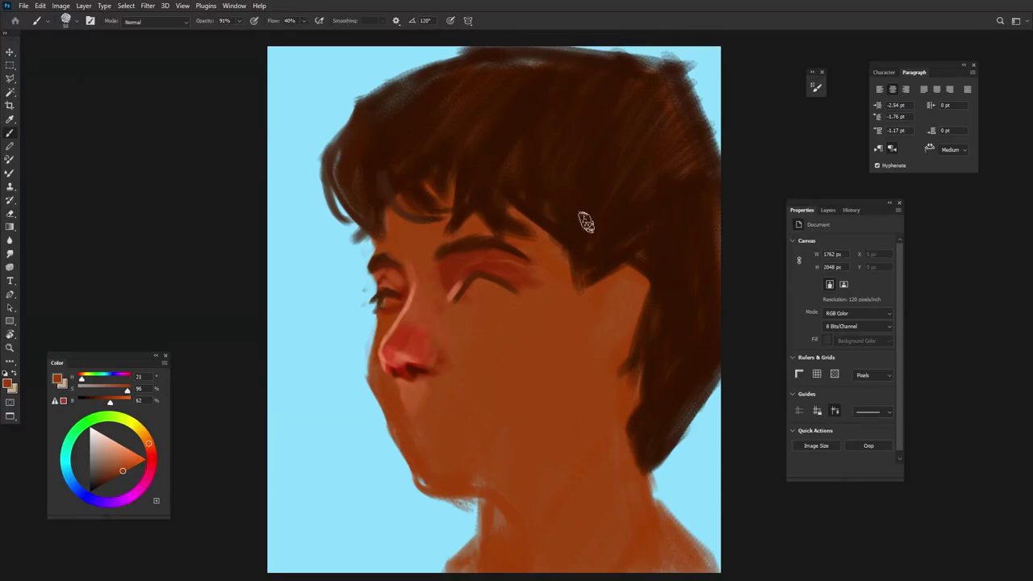
Paint dark brown hair strands over the left side of the head
{"action": "left_click", "coordinate": [416, 210], "text": "alt"}
{"action": "left_click_drag", "start_coordinate": [368, 246], "coordinate": [339, 161]}
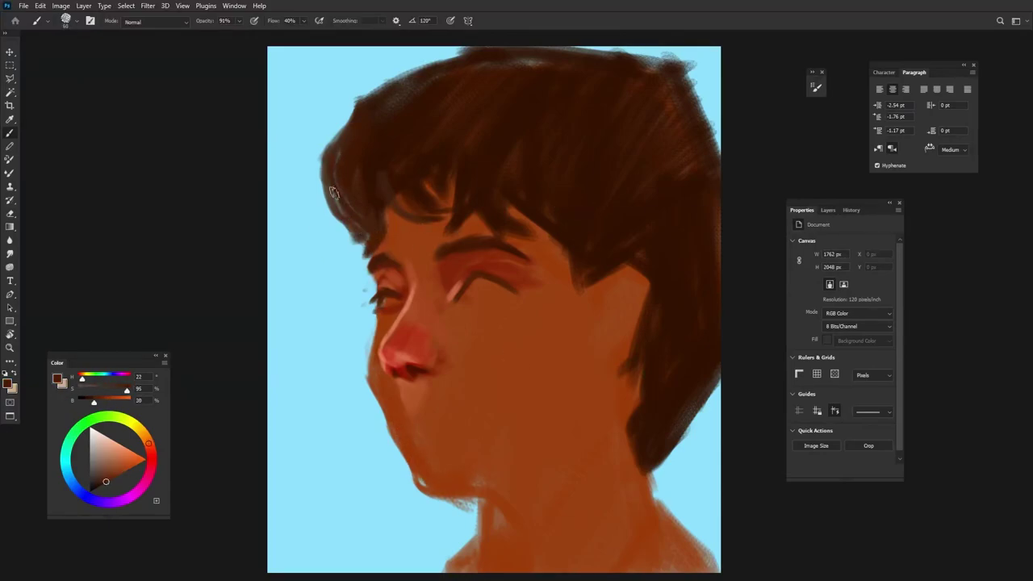
{"action": "left_click_drag", "start_coordinate": [363, 109], "coordinate": [331, 234]}
{"action": "left_click_drag", "start_coordinate": [337, 157], "coordinate": [319, 238]}
{"action": "key", "text": "9"}
{"action": "key", "text": "0"}
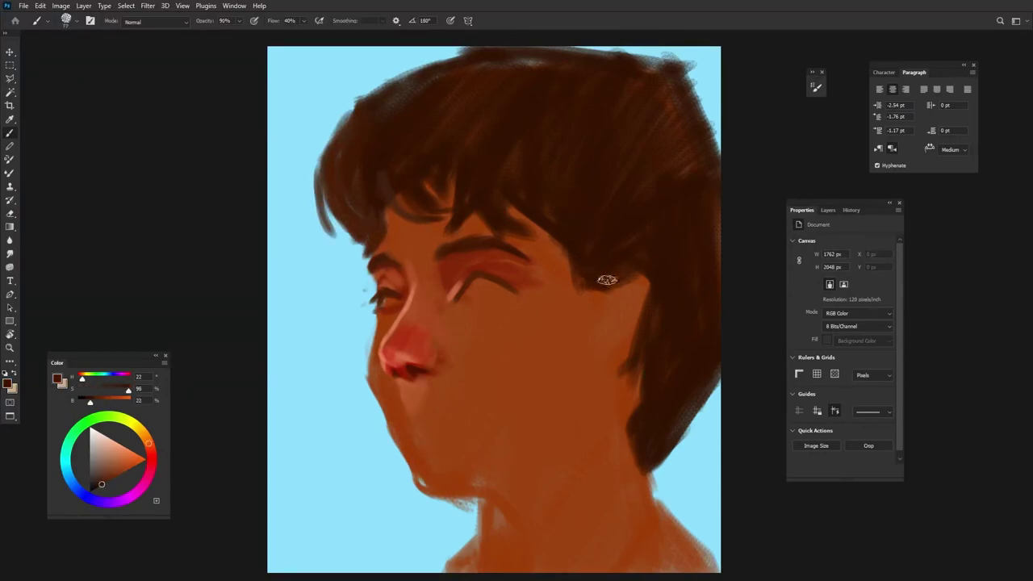
Paint the ear in reddish skin tones and rework the nose tip pinker
{"action": "left_click", "coordinate": [669, 277], "text": "alt"}
{"action": "left_click_drag", "start_coordinate": [664, 299], "coordinate": [629, 363]}
{"action": "left_click", "coordinate": [401, 369], "text": "alt"}
{"action": "key", "text": "9"}
{"action": "key", "text": "1"}
{"action": "left_click_drag", "start_coordinate": [617, 286], "coordinate": [606, 322]}
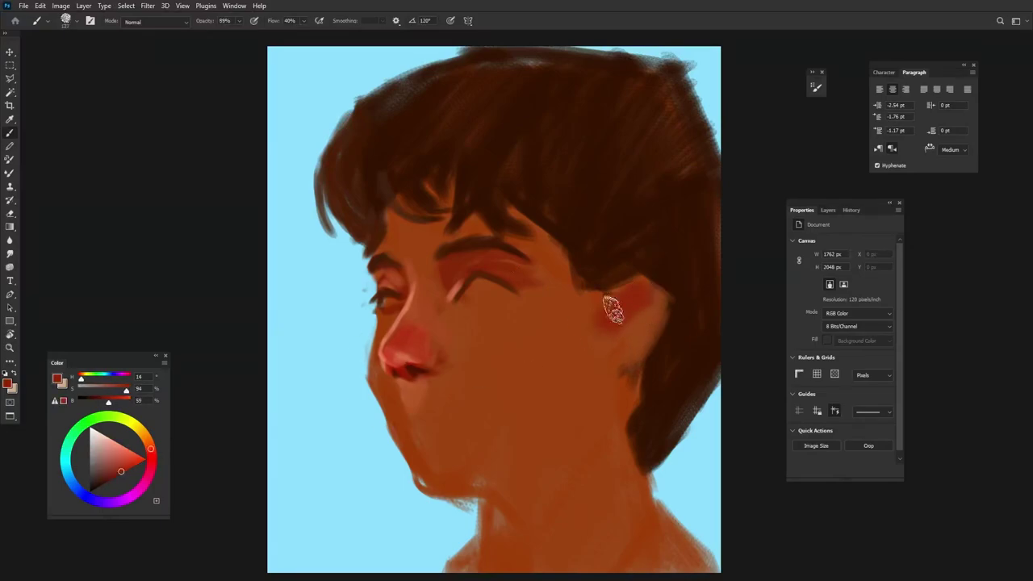
{"action": "left_click", "coordinate": [415, 392], "text": "alt"}
{"action": "left_click_drag", "start_coordinate": [386, 343], "coordinate": [408, 363]}
Lighten the cheek under the eye, the nose bridge and the area between the eyebrows
{"action": "key", "text": "8"}
{"action": "key", "text": "9"}
{"action": "mouse_move", "coordinate": [488, 316]}
{"action": "left_mouse_down"}
{"action": "mouse_move", "coordinate": [496, 364]}
{"action": "mouse_move", "coordinate": [557, 258]}
{"action": "mouse_move", "coordinate": [549, 379]}
{"action": "left_mouse_up"}
{"action": "left_click", "coordinate": [484, 271], "text": "alt"}
{"action": "key", "text": "8"}
{"action": "key", "text": "6"}
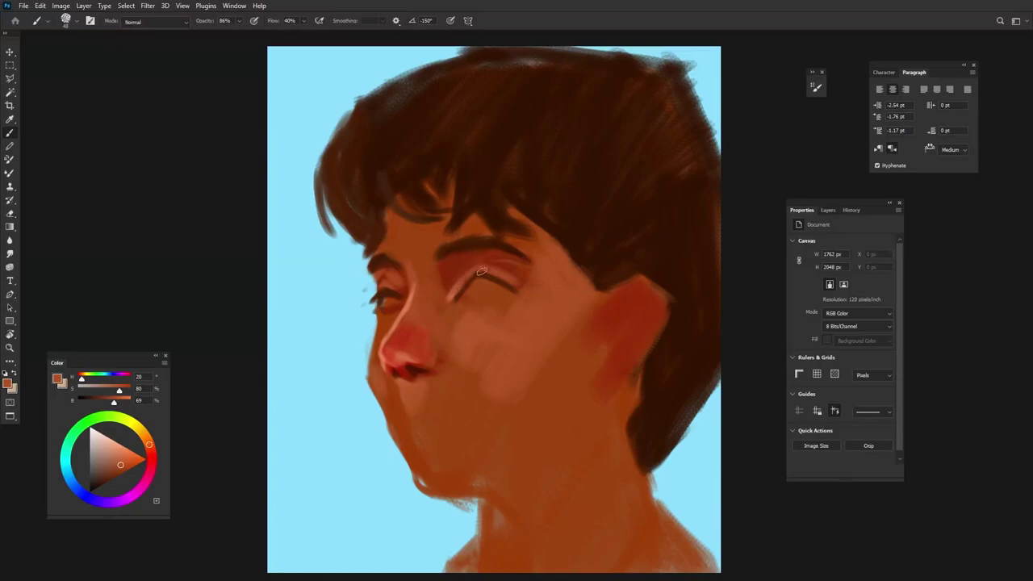
{"action": "left_click_drag", "start_coordinate": [430, 282], "coordinate": [415, 310]}
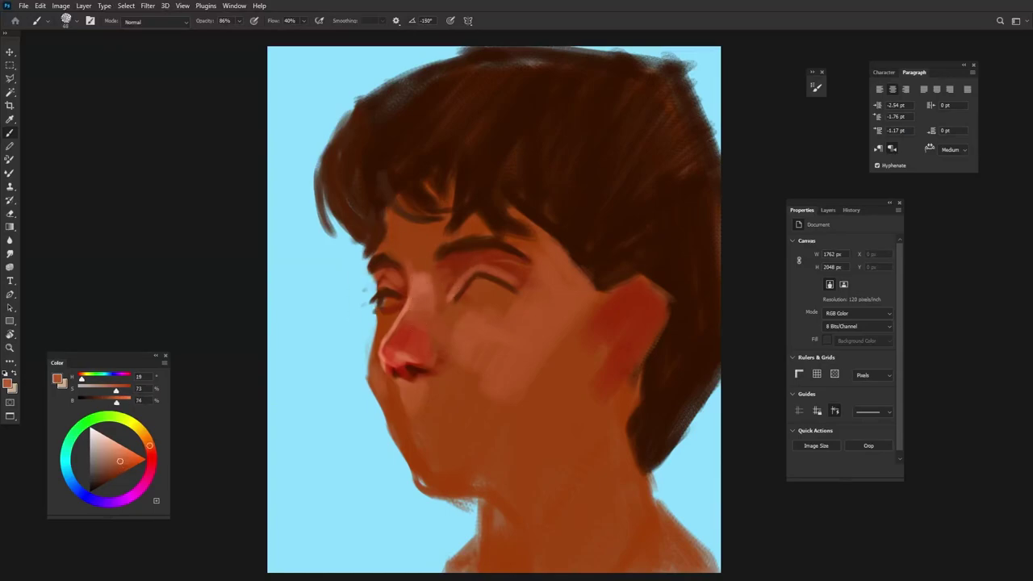
{"action": "left_click", "coordinate": [431, 280], "text": "alt"}
{"action": "left_click_drag", "start_coordinate": [407, 271], "coordinate": [420, 226]}
Draw a dark eyelid crease and outline the eye shape in dark brown
{"action": "left_click", "coordinate": [481, 281], "text": "alt"}
{"action": "key", "text": "8"}
{"action": "key", "text": "5"}
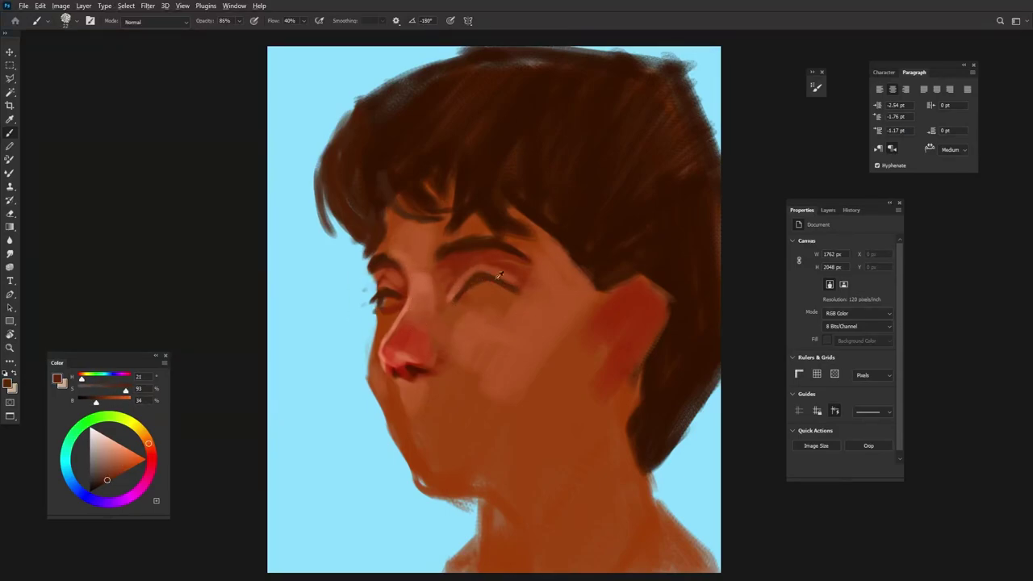
{"action": "left_click", "coordinate": [500, 275], "text": "alt"}
{"action": "mouse_move", "coordinate": [499, 276]}
{"action": "left_mouse_down"}
{"action": "mouse_move", "coordinate": [461, 288]}
{"action": "mouse_move", "coordinate": [469, 281]}
{"action": "left_mouse_up"}
{"action": "left_click", "coordinate": [458, 279], "text": "alt"}
{"action": "key", "text": "2"}
{"action": "key", "text": "9"}
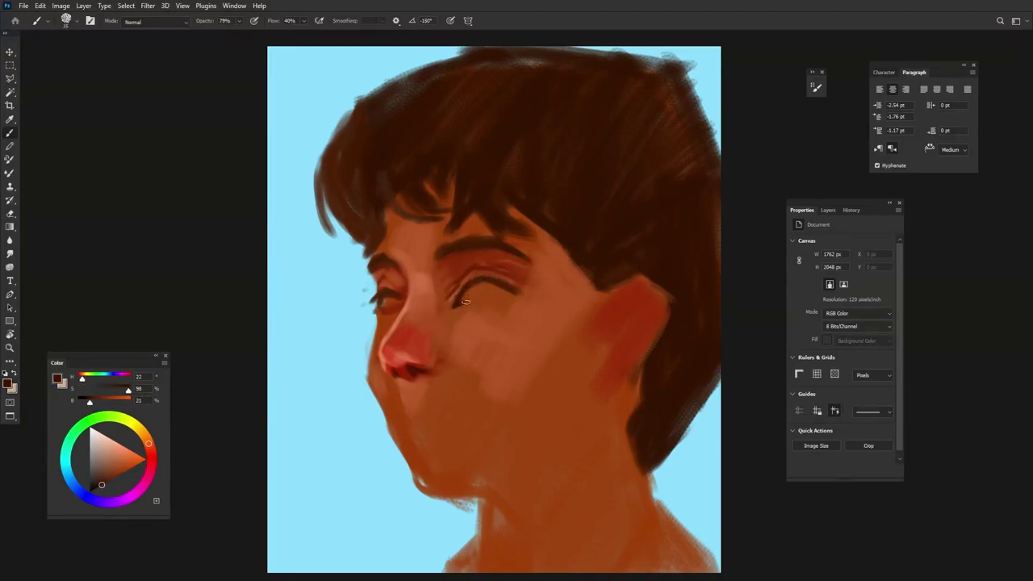
{"action": "left_click_drag", "start_coordinate": [392, 318], "coordinate": [381, 308]}
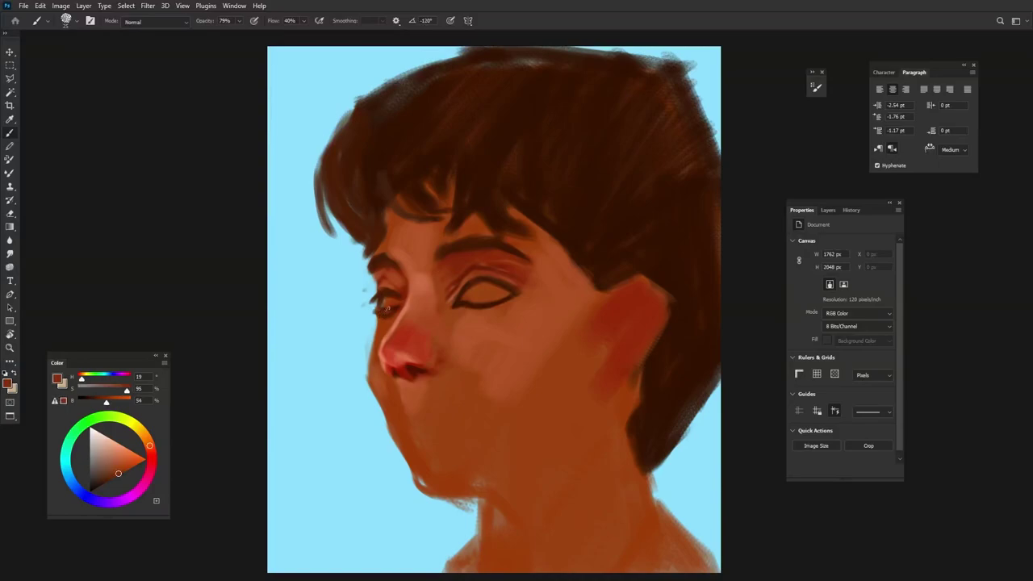
Sample the pale eye-white tone, a reddish brown and the dark red of the nostril
{"action": "left_click", "coordinate": [394, 296], "text": "alt"}
{"action": "key", "text": "7"}
{"action": "key", "text": "7"}
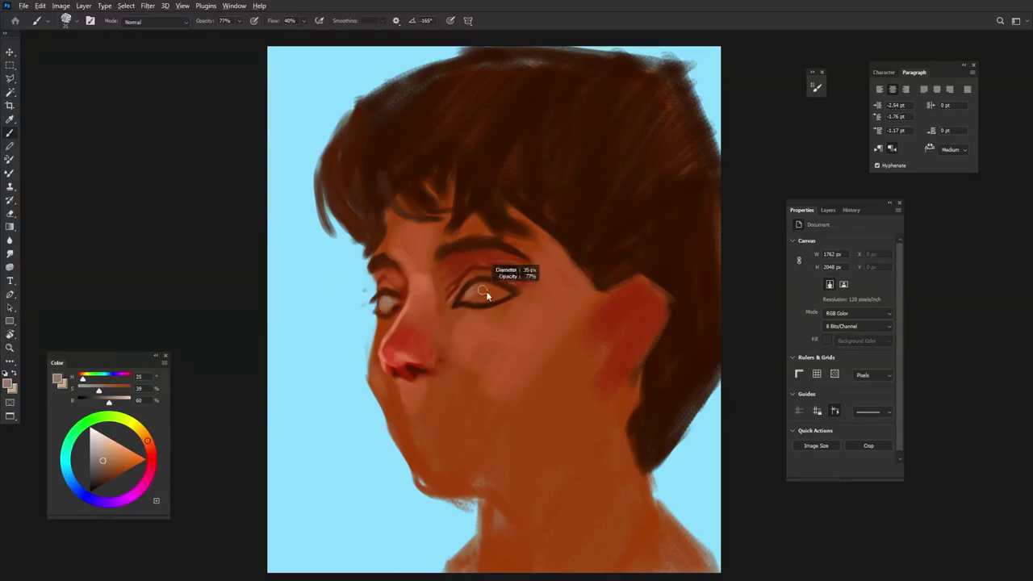
{"action": "left_click", "coordinate": [476, 288], "text": "alt"}
{"action": "key", "text": "9"}
{"action": "key", "text": "9"}
{"action": "left_click", "coordinate": [464, 348], "text": "alt"}
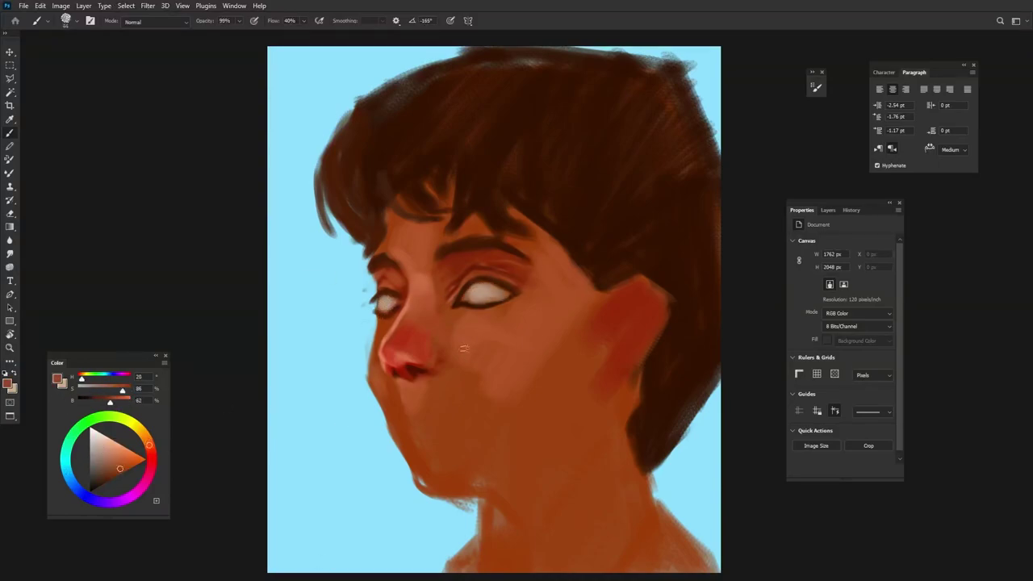
{"action": "key", "text": "0"}
{"action": "left_click", "coordinate": [407, 365], "text": "alt"}
Resample orange-brown and lighter skin tones around the chin and mouth at varying opacities
{"action": "key", "text": "9"}
{"action": "key", "text": "7"}
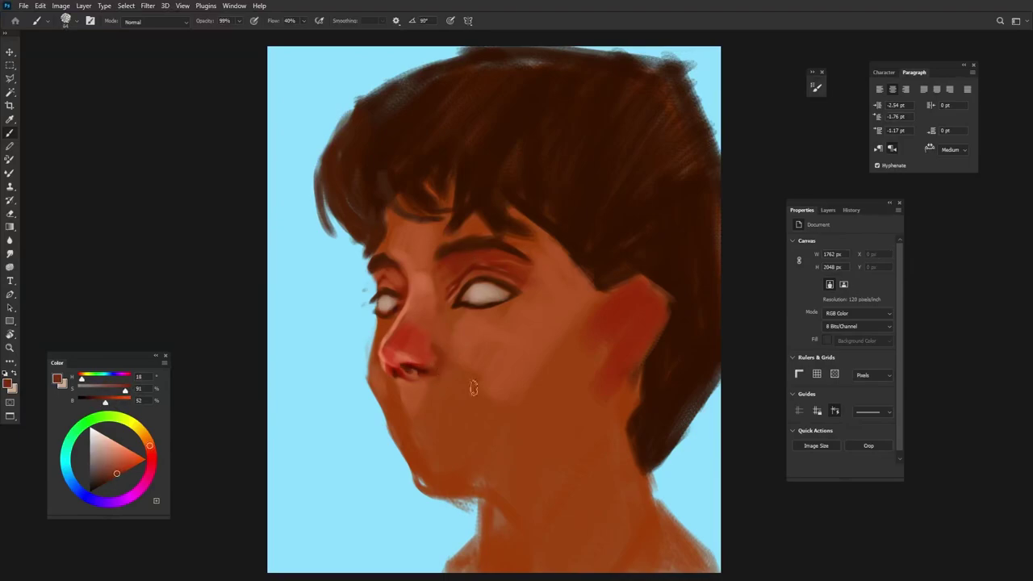
{"action": "left_click", "coordinate": [400, 398], "text": "alt"}
{"action": "key", "text": "9"}
{"action": "key", "text": "3"}
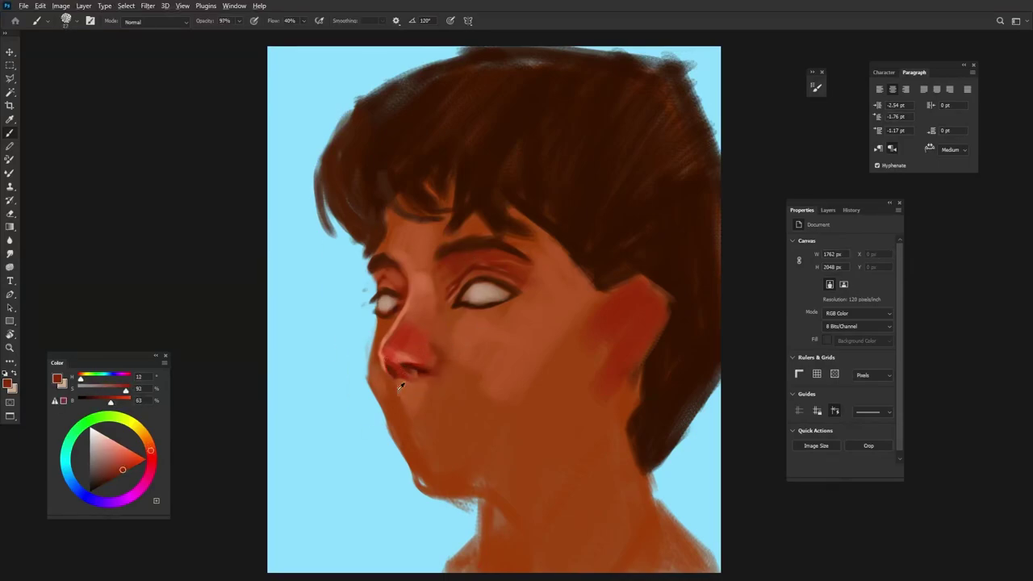
{"action": "left_click", "coordinate": [396, 404], "text": "alt"}
{"action": "key", "text": "9"}
{"action": "key", "text": "4"}
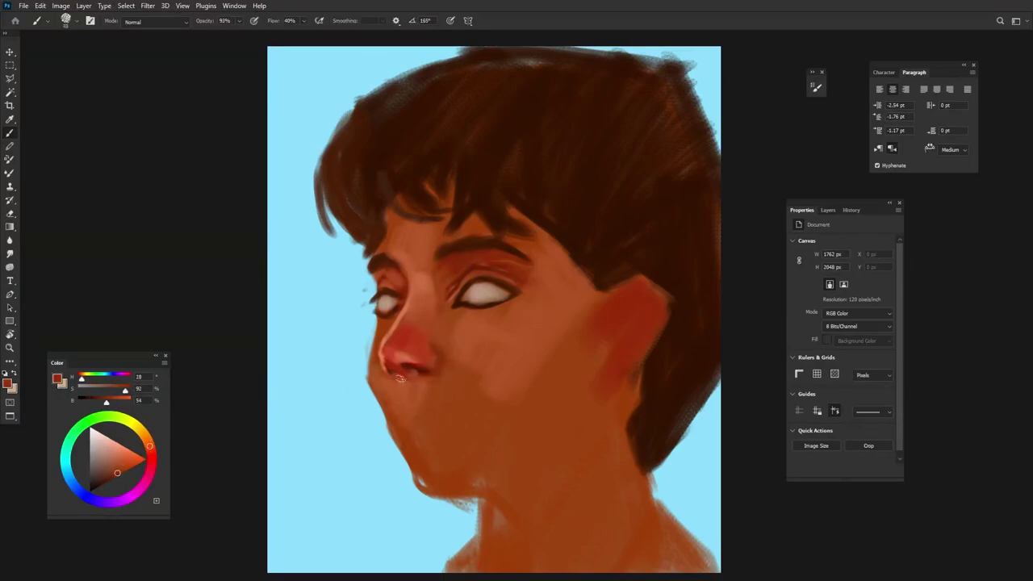
{"action": "left_click", "coordinate": [422, 392], "text": "alt"}
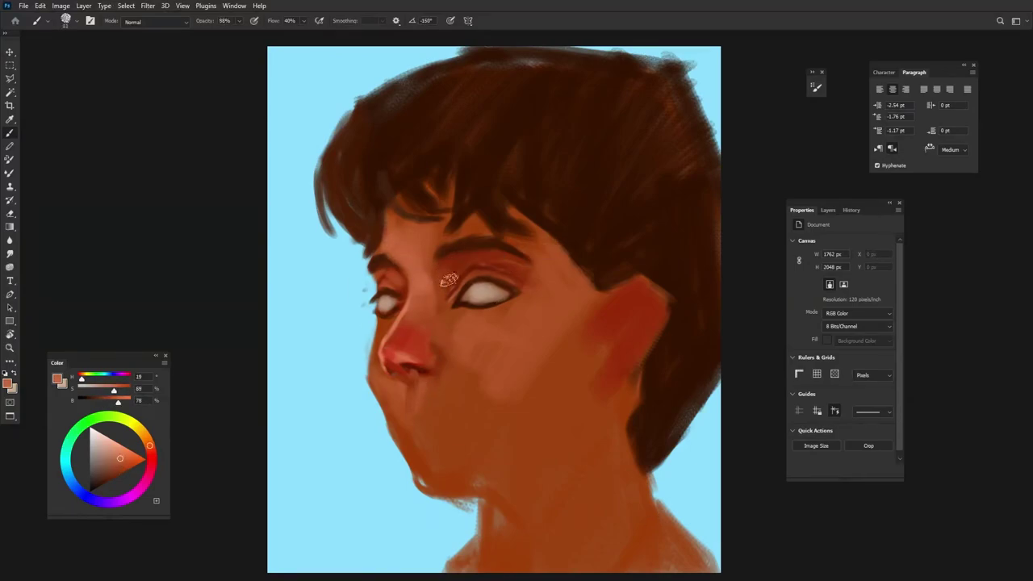
Paint dark brown strokes along the upper eyelid and brow
{"action": "left_click", "coordinate": [448, 280], "text": "alt"}
{"action": "left_click_drag", "start_coordinate": [509, 242], "coordinate": [557, 239]}
{"action": "key", "text": "8"}
{"action": "key", "text": "6"}
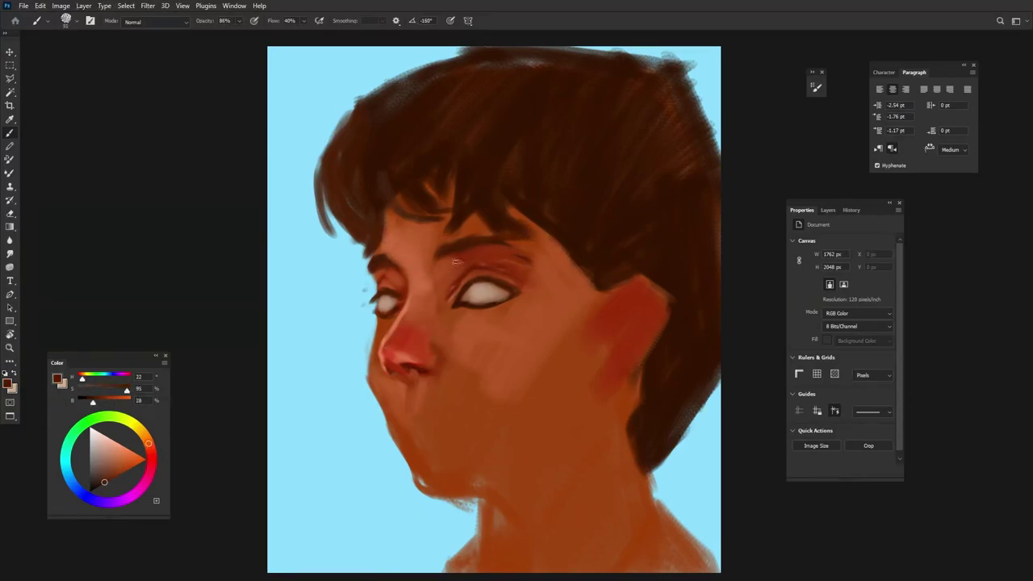
Darken the hair edge along the left temple with a sampled hair brown
{"action": "left_click", "coordinate": [433, 243], "text": "alt"}
{"action": "left_click", "coordinate": [385, 233], "text": "alt"}
{"action": "left_click", "coordinate": [386, 237], "text": "alt"}
{"action": "left_click_drag", "start_coordinate": [360, 240], "coordinate": [372, 280]}
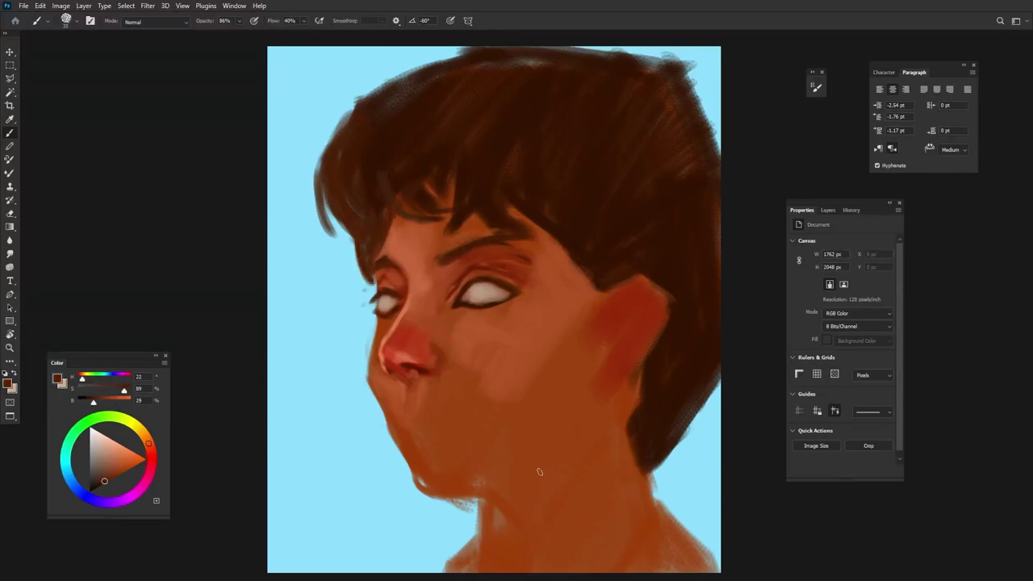
Lighten the skin above the upper lip and highlight the nose tip
{"action": "left_click", "coordinate": [406, 364], "text": "alt"}
{"action": "left_click", "coordinate": [412, 389], "text": "alt"}
{"action": "left_click_drag", "start_coordinate": [413, 389], "coordinate": [463, 384]}
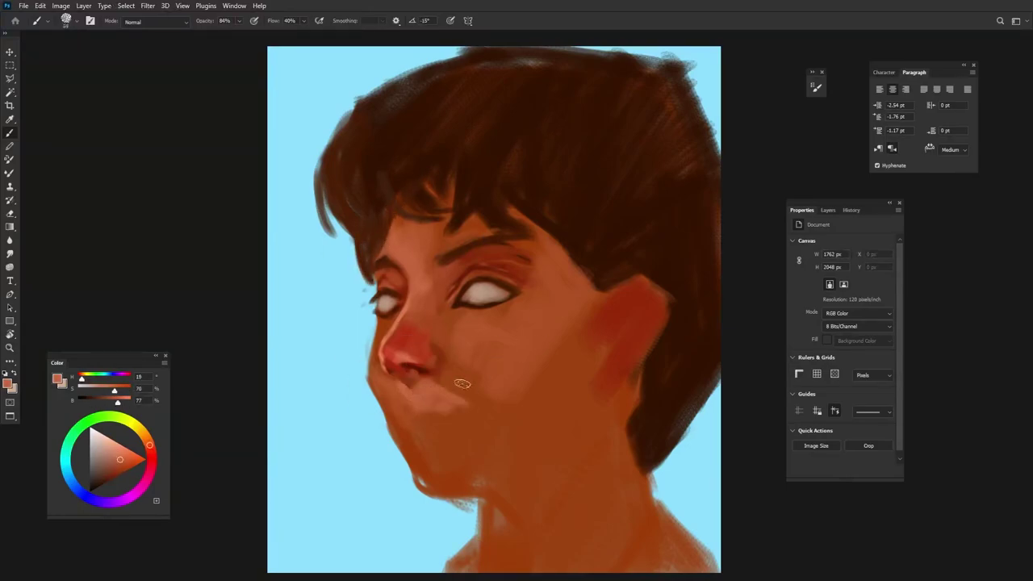
{"action": "left_click", "coordinate": [476, 323], "text": "alt"}
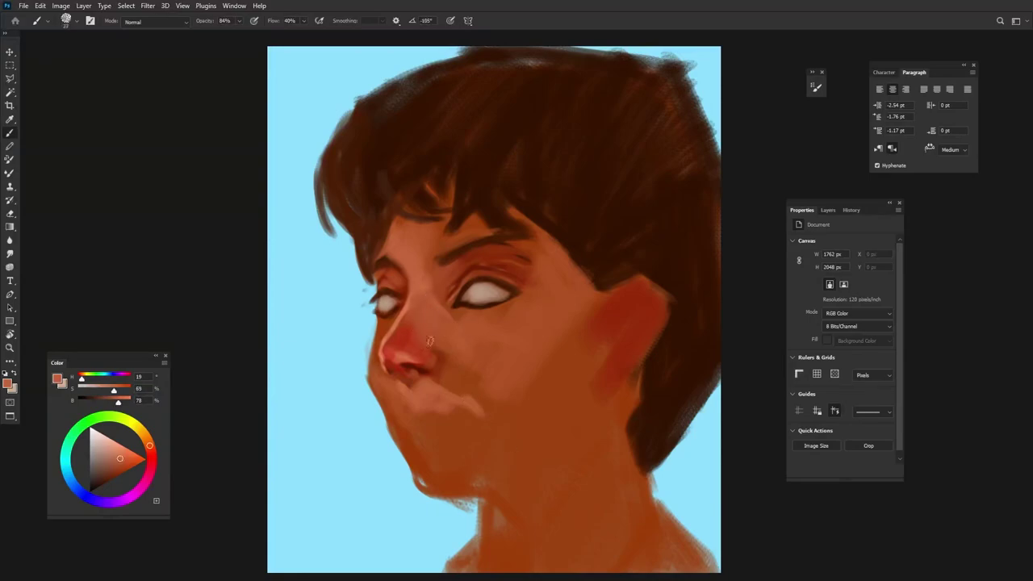
{"action": "left_click", "coordinate": [391, 359], "text": "alt"}
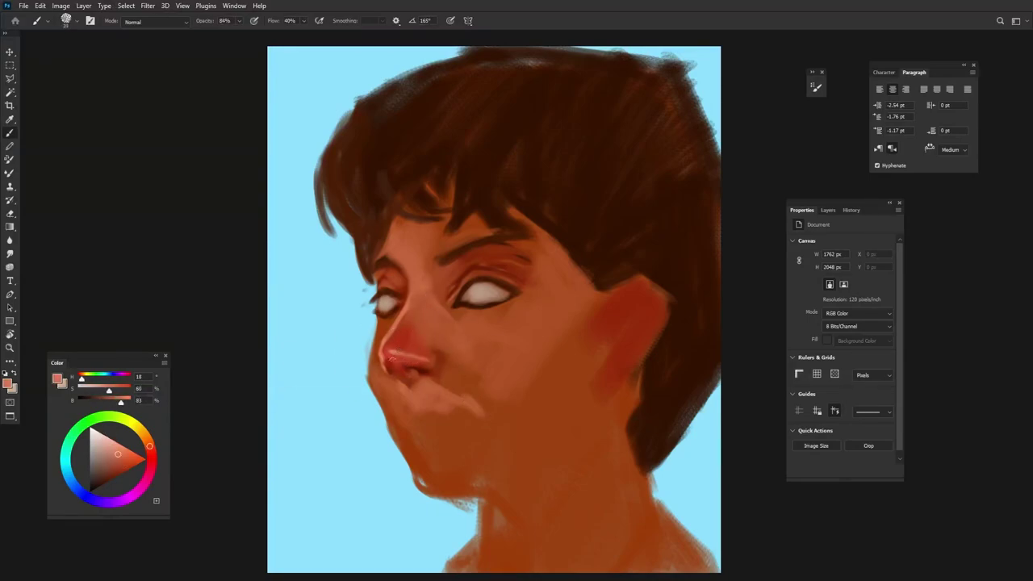
{"action": "left_click_drag", "start_coordinate": [386, 353], "coordinate": [407, 347]}
{"action": "left_click", "coordinate": [408, 339], "text": "alt"}
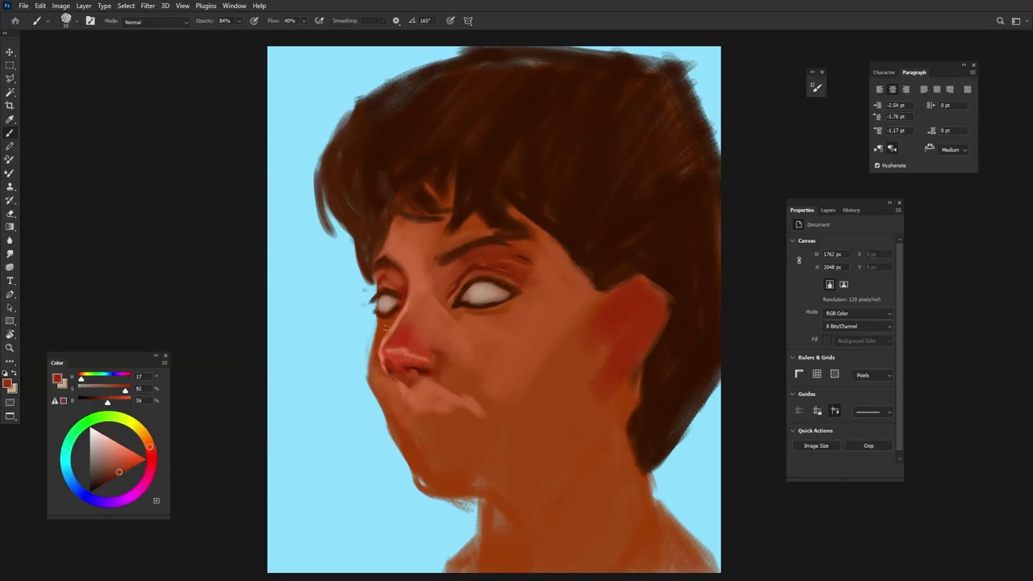
Darken the inner corner of the left eye with a dark brown
{"action": "left_click", "coordinate": [386, 320], "text": "alt"}
{"action": "left_click", "coordinate": [513, 287], "text": "alt"}
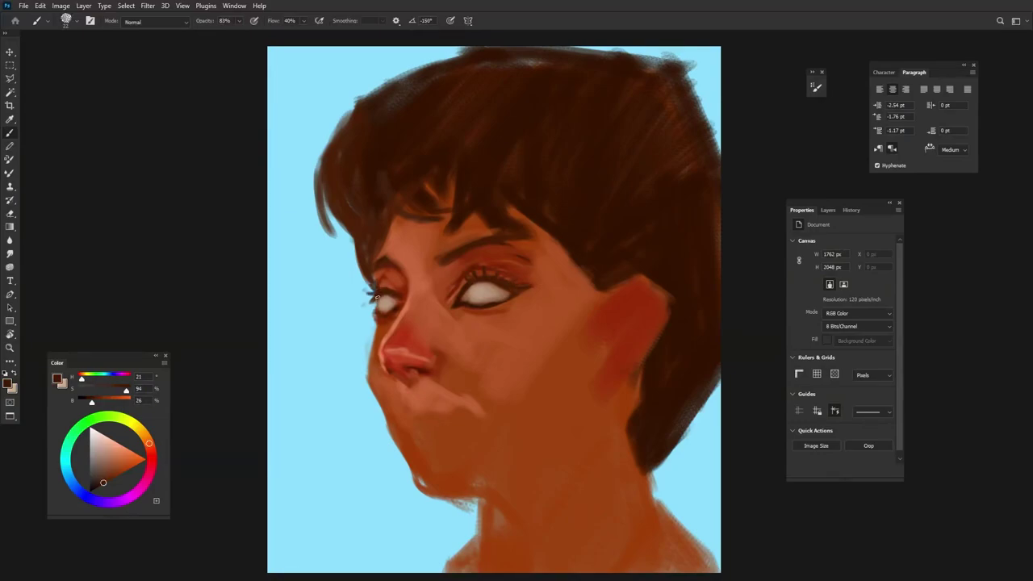
{"action": "left_click_drag", "start_coordinate": [376, 297], "coordinate": [368, 303]}
{"action": "left_click", "coordinate": [502, 282], "text": "alt"}
{"action": "left_click", "coordinate": [501, 340], "text": "alt"}
Darken the hair and paint a deeper strand above the right eye
{"action": "left_click", "coordinate": [599, 226], "text": "alt"}
{"action": "left_click", "coordinate": [469, 156], "text": "alt"}
{"action": "left_click_drag", "start_coordinate": [484, 211], "coordinate": [566, 224]}
{"action": "left_click_drag", "start_coordinate": [461, 218], "coordinate": [438, 243]}
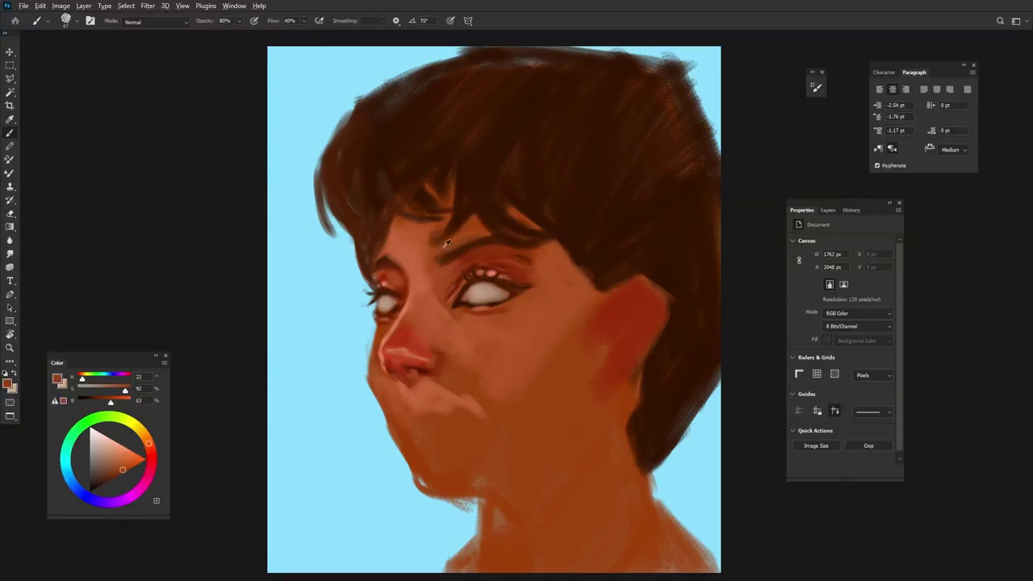
{"action": "left_click", "coordinate": [465, 167], "text": "alt"}
Brighten the nose tip with pink and lay a soft pink blush on the cheek
{"action": "left_click", "coordinate": [406, 345], "text": "alt"}
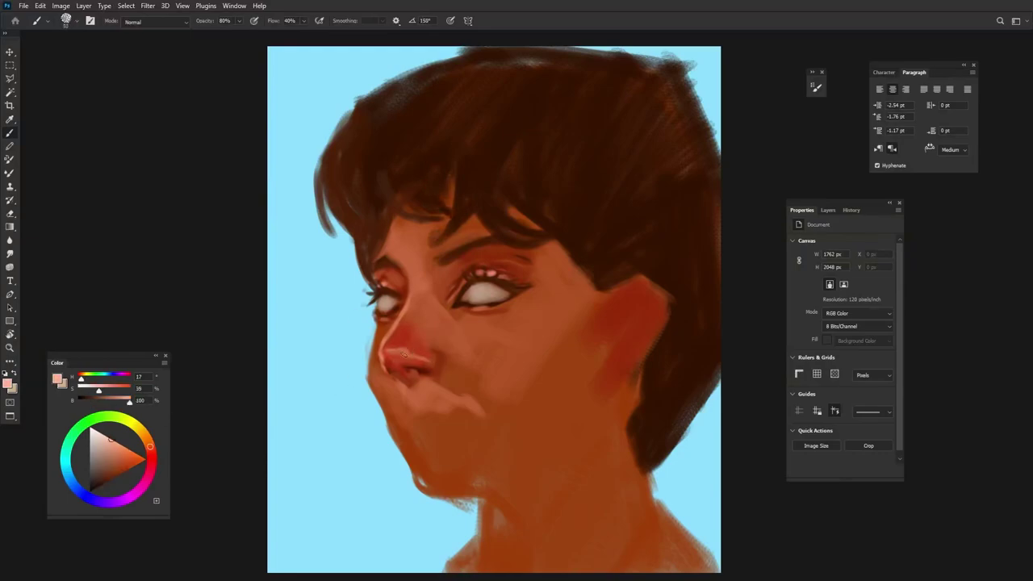
{"action": "left_click_drag", "start_coordinate": [388, 351], "coordinate": [409, 355]}
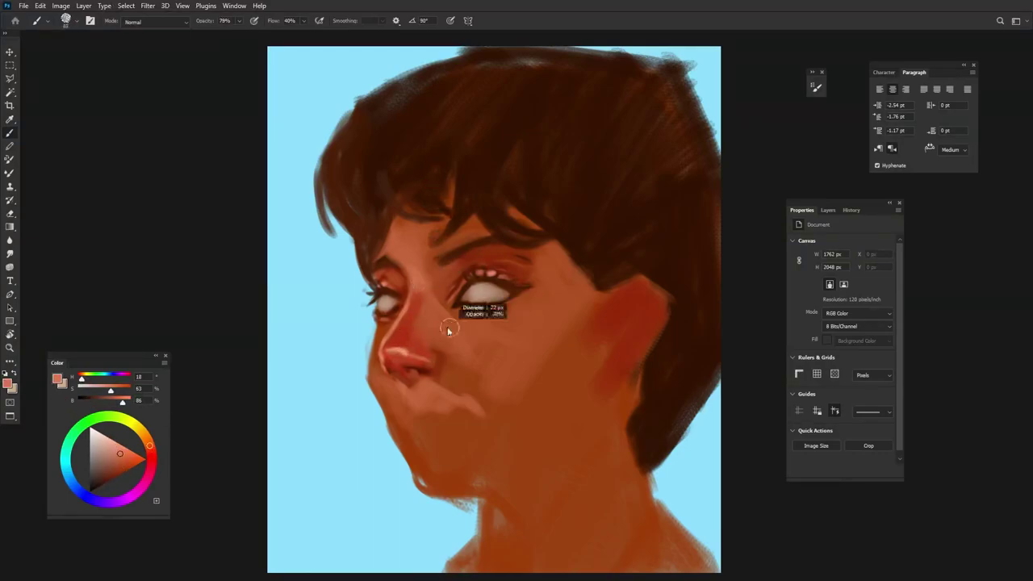
{"action": "left_click", "coordinate": [416, 340], "text": "alt"}
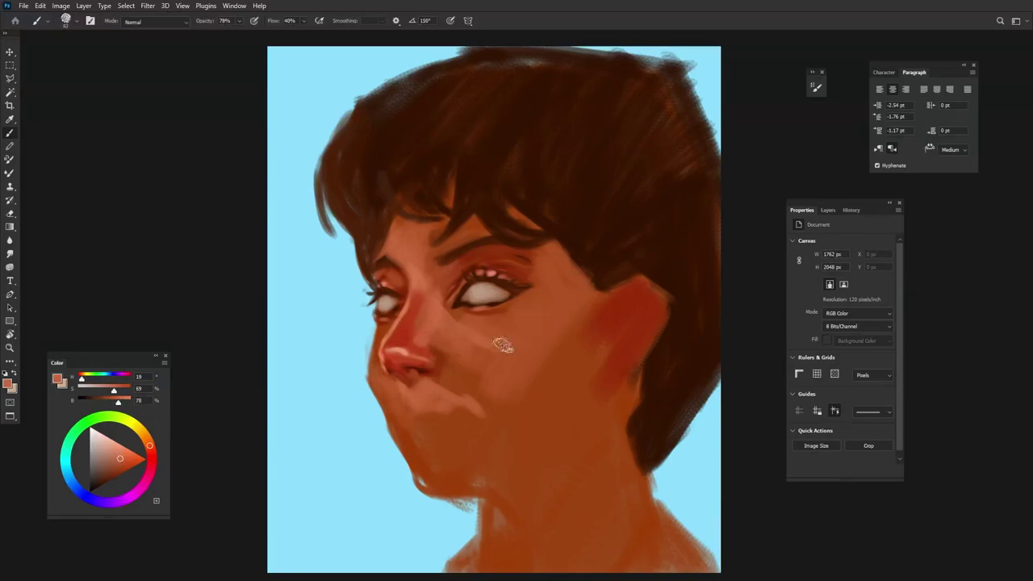
{"action": "mouse_move", "coordinate": [488, 347]}
{"action": "left_mouse_down"}
{"action": "mouse_move", "coordinate": [464, 379]}
{"action": "mouse_move", "coordinate": [549, 347]}
{"action": "left_mouse_up"}
{"action": "left_click", "coordinate": [486, 366], "text": "alt"}
{"action": "left_click_drag", "start_coordinate": [486, 363], "coordinate": [491, 358]}
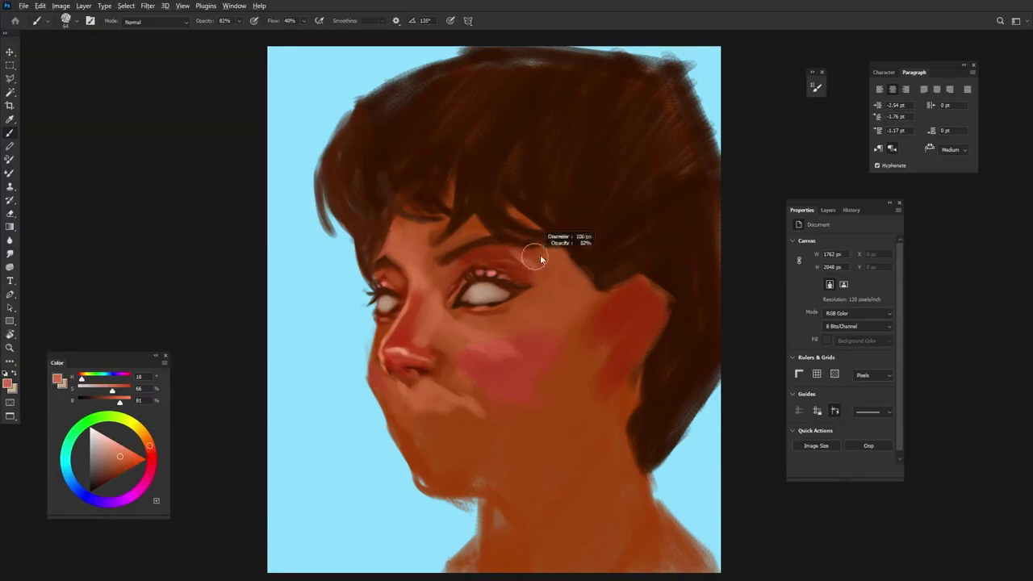
Darken the right eye's lower eyelid with red-brown, then pick up dark lip red
{"action": "left_click", "coordinate": [540, 301], "text": "alt"}
{"action": "left_click", "coordinate": [500, 303], "text": "alt"}
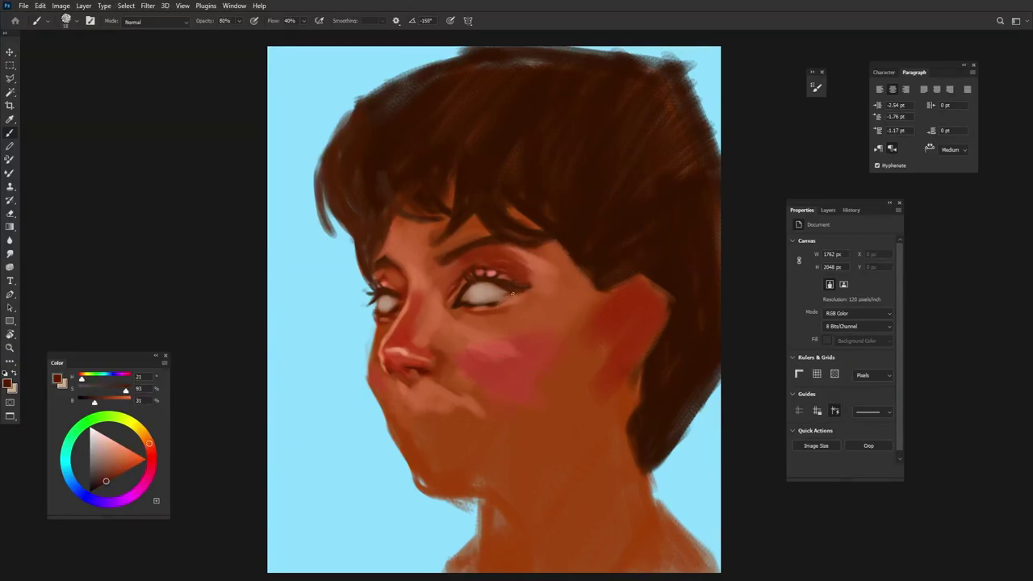
{"action": "left_click_drag", "start_coordinate": [482, 305], "coordinate": [517, 298]}
{"action": "left_click", "coordinate": [537, 295], "text": "alt"}
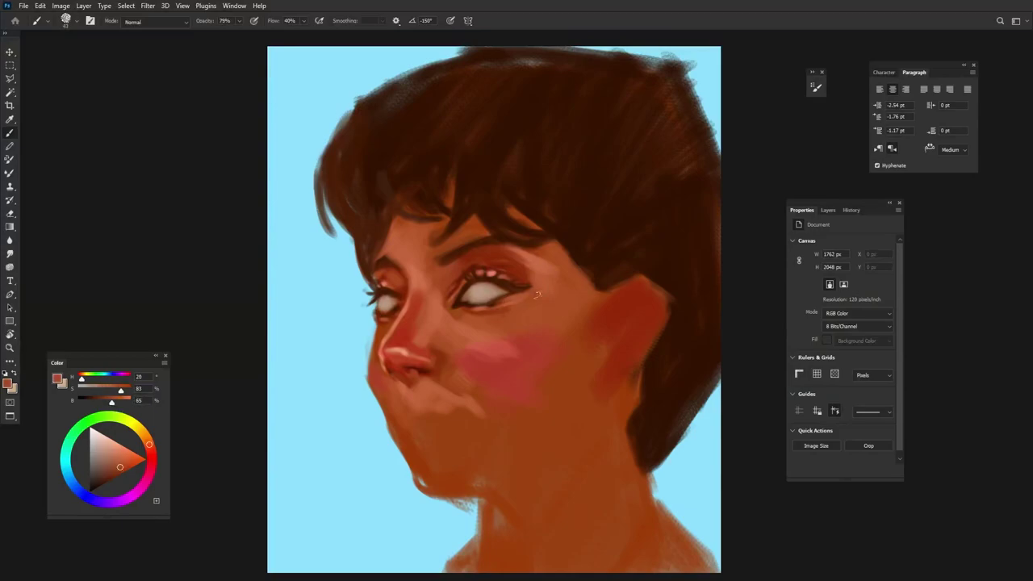
{"action": "left_click", "coordinate": [417, 433], "text": "alt"}
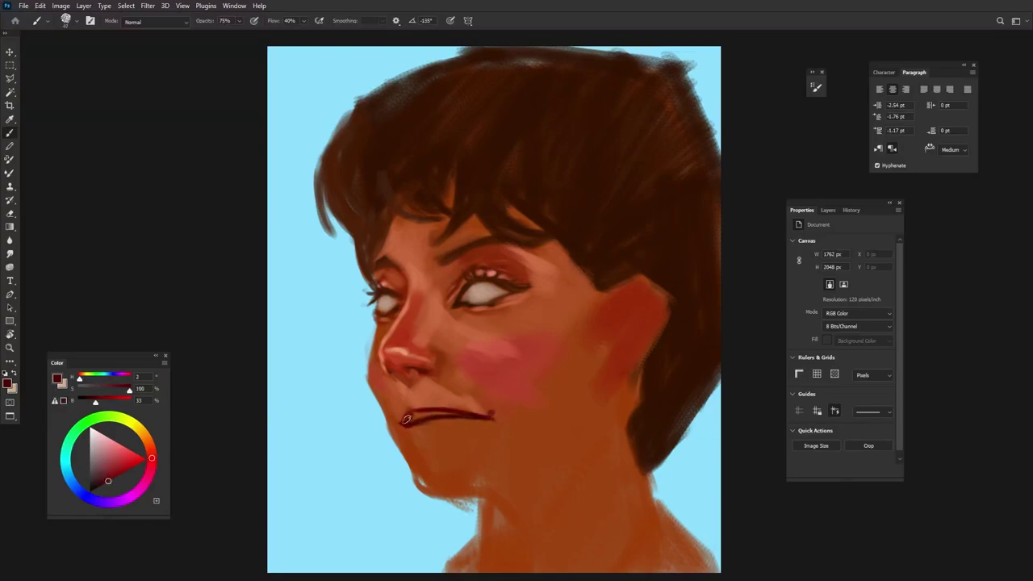
Fill the lips with dark red and sample the surrounding skin tones
{"action": "left_click_drag", "start_coordinate": [421, 406], "coordinate": [451, 412]}
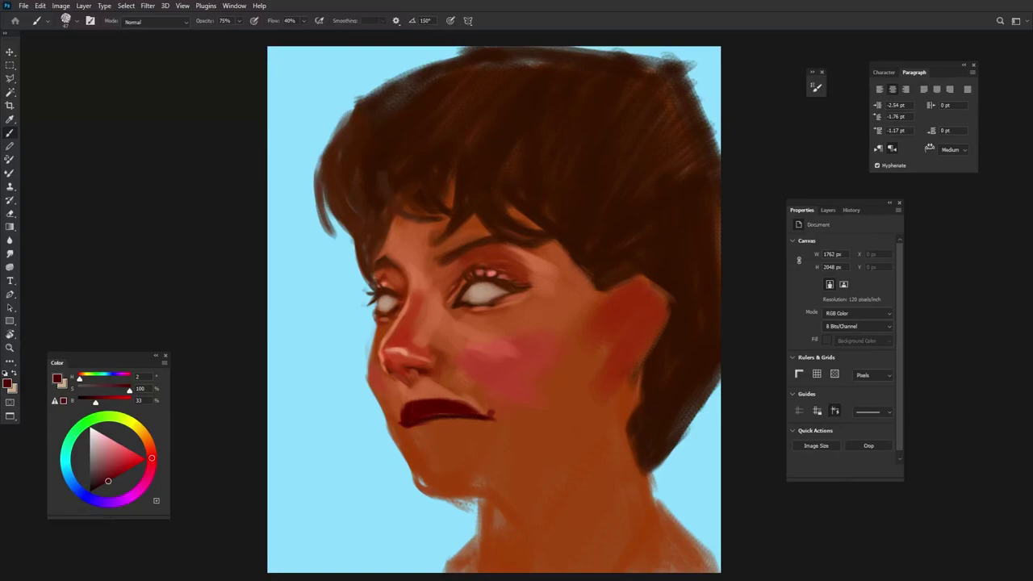
{"action": "left_click", "coordinate": [474, 410], "text": "alt"}
{"action": "left_click", "coordinate": [442, 380], "text": "alt"}
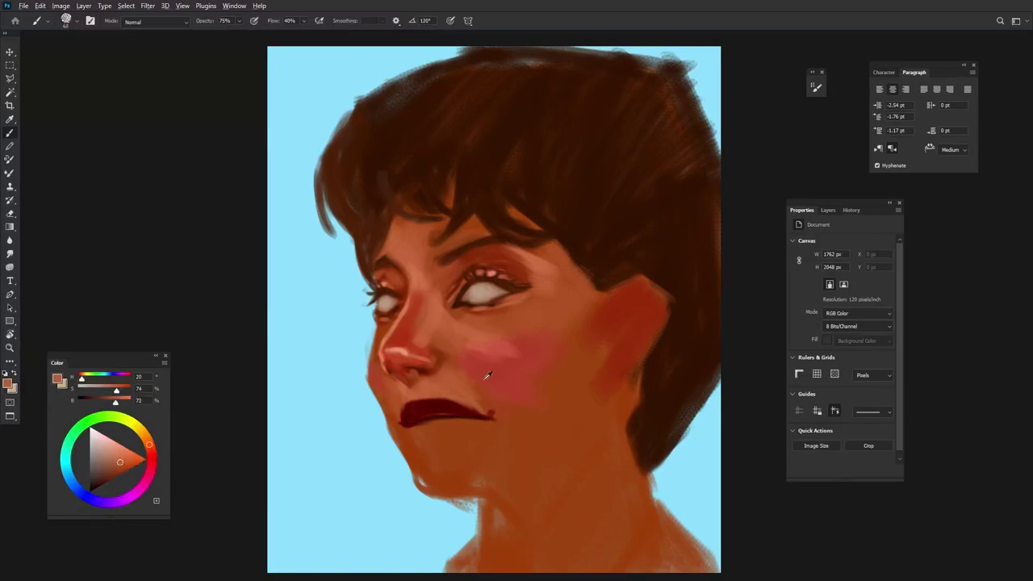
{"action": "left_click", "coordinate": [468, 398], "text": "alt"}
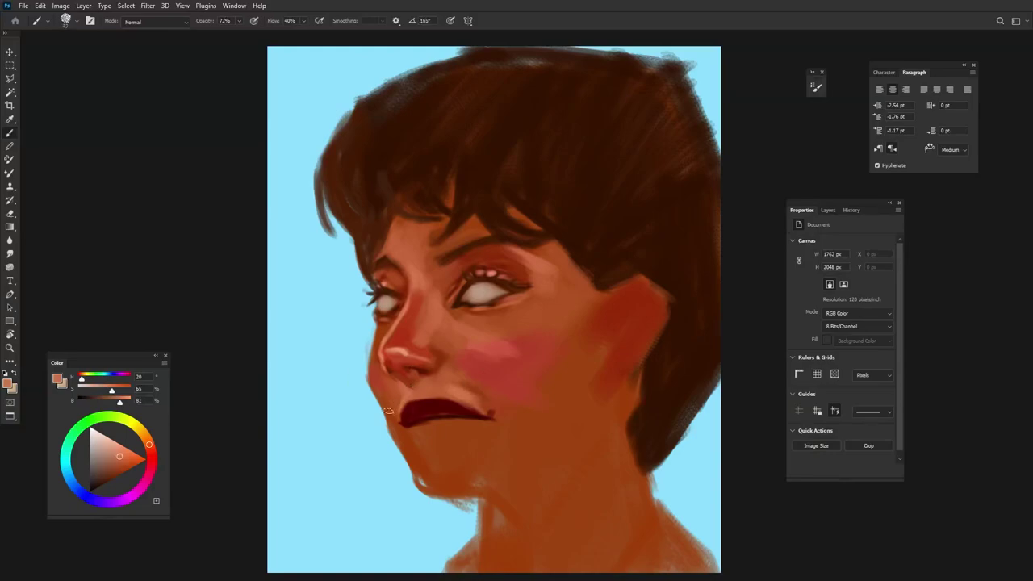
{"action": "left_click", "coordinate": [392, 448], "text": "alt"}
{"action": "left_click", "coordinate": [407, 410], "text": "alt"}
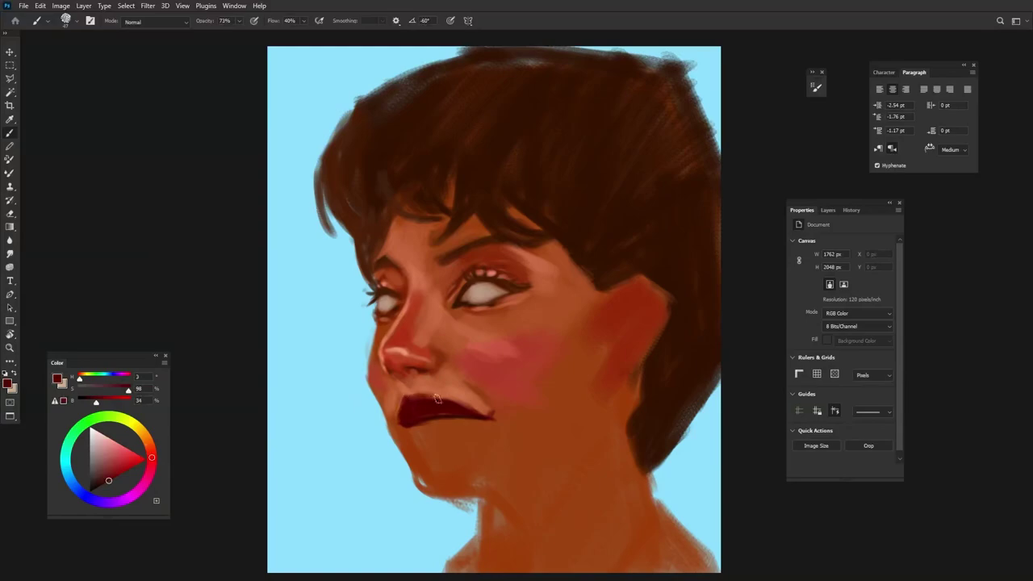
Thin the lower lip with skin tone, then rebuild it in dark red from the right corner
{"action": "left_click", "coordinate": [466, 428], "text": "alt"}
{"action": "left_click_drag", "start_coordinate": [488, 416], "coordinate": [401, 422]}
{"action": "left_click", "coordinate": [400, 413], "text": "alt"}
{"action": "left_click", "coordinate": [484, 380], "text": "alt"}
{"action": "left_click", "coordinate": [439, 401], "text": "alt"}
{"action": "left_click_drag", "start_coordinate": [477, 408], "coordinate": [420, 416]}
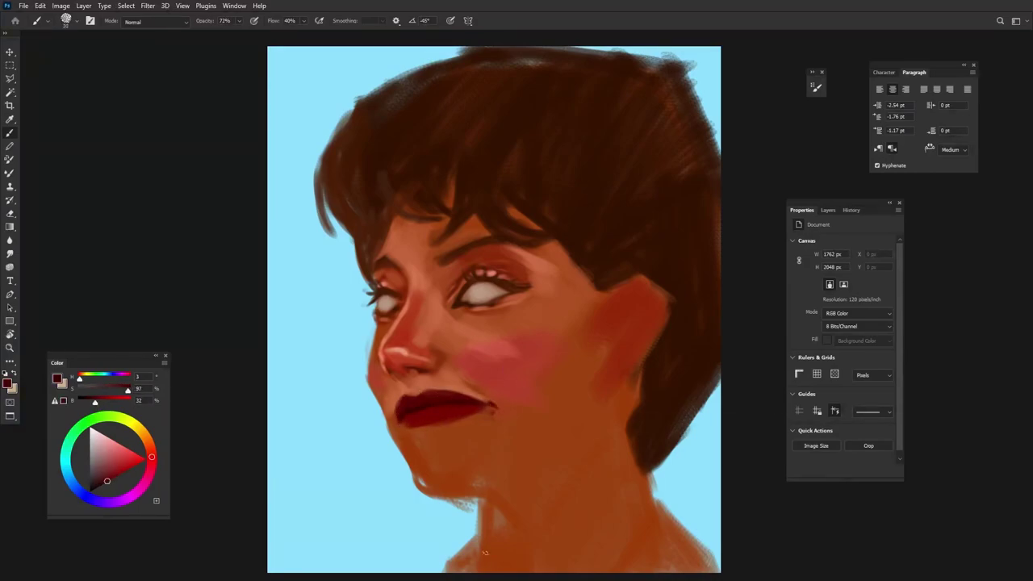
Sample orange skin tones and deeper lip reds for blending around the mouth
{"action": "left_click", "coordinate": [410, 430], "text": "alt"}
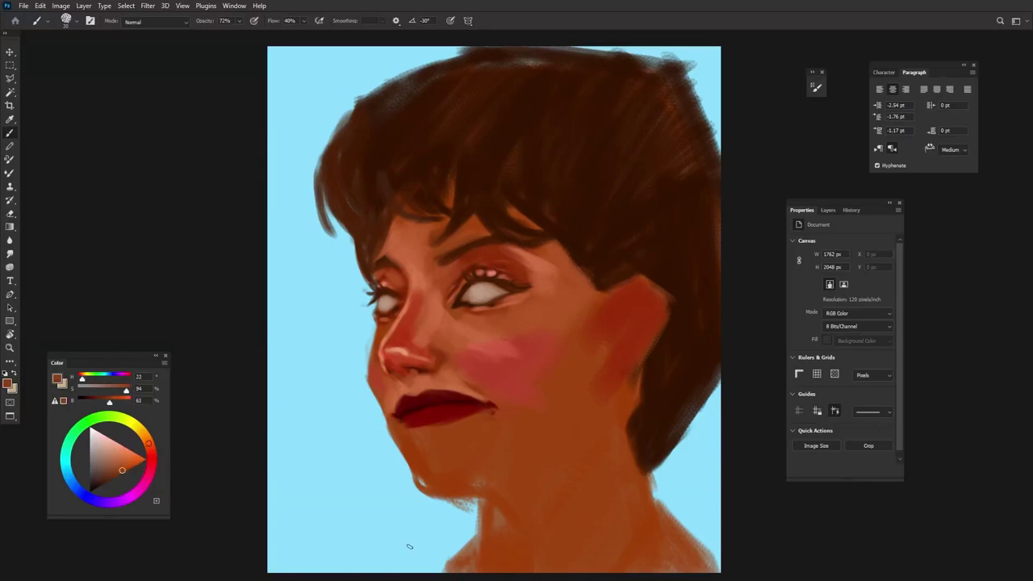
{"action": "left_click", "coordinate": [451, 384], "text": "alt"}
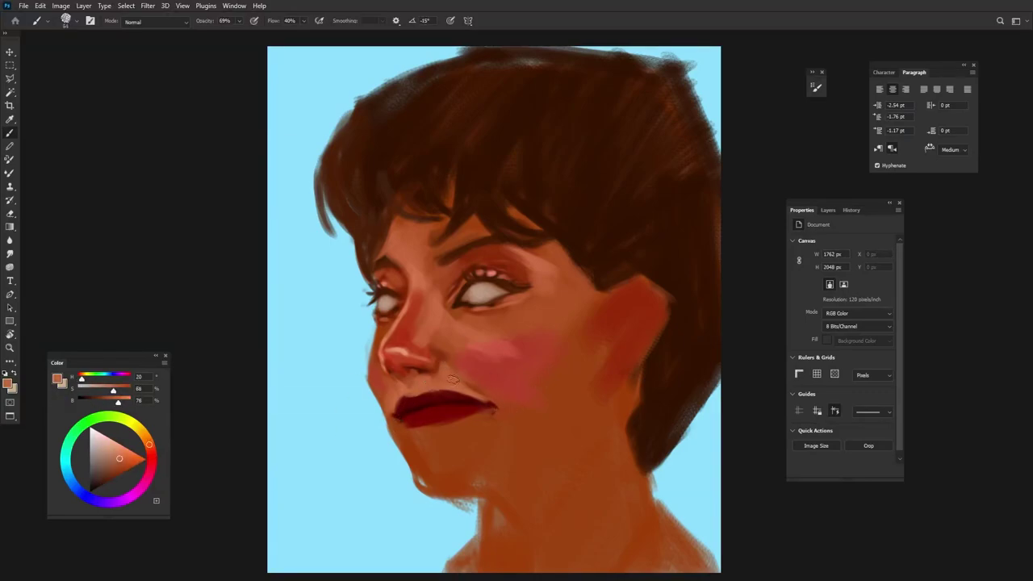
{"action": "left_click", "coordinate": [417, 418], "text": "alt"}
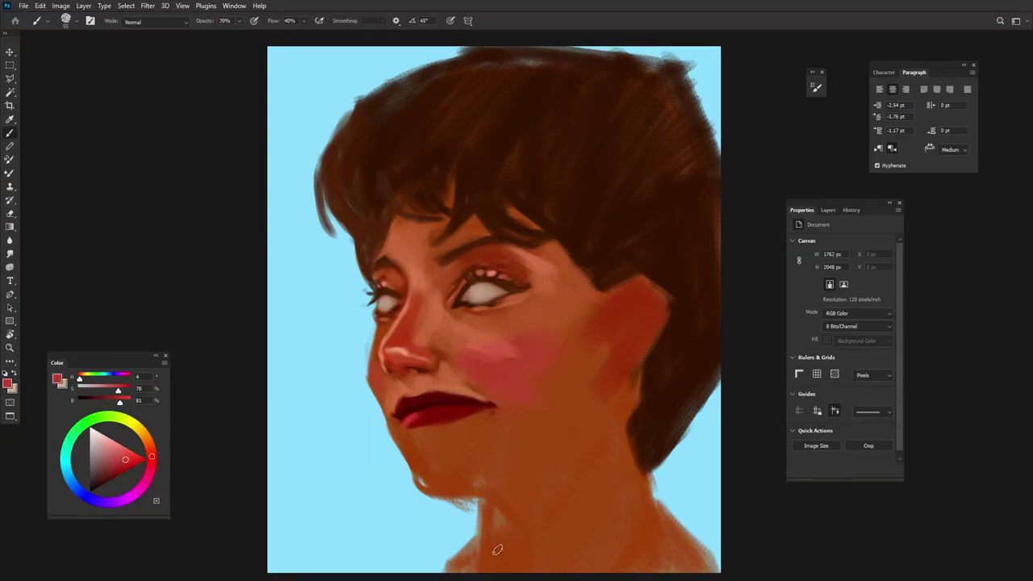
{"action": "left_click", "coordinate": [453, 413], "text": "alt"}
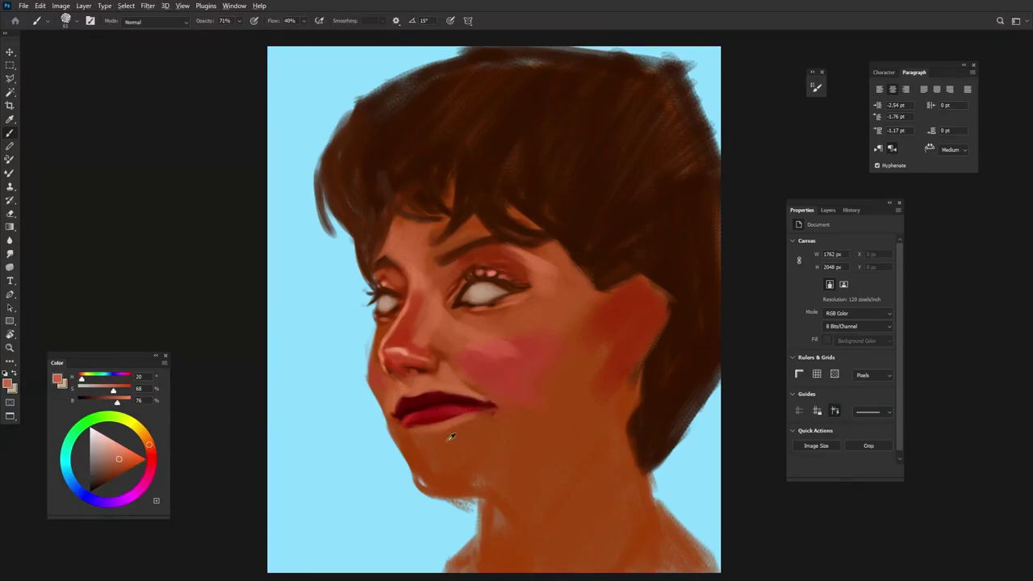
Shade the neck below the jaw darker orange and paint a dark jaw-to-neck line
{"action": "left_click", "coordinate": [443, 379], "text": "alt"}
{"action": "left_click", "coordinate": [411, 486], "text": "alt"}
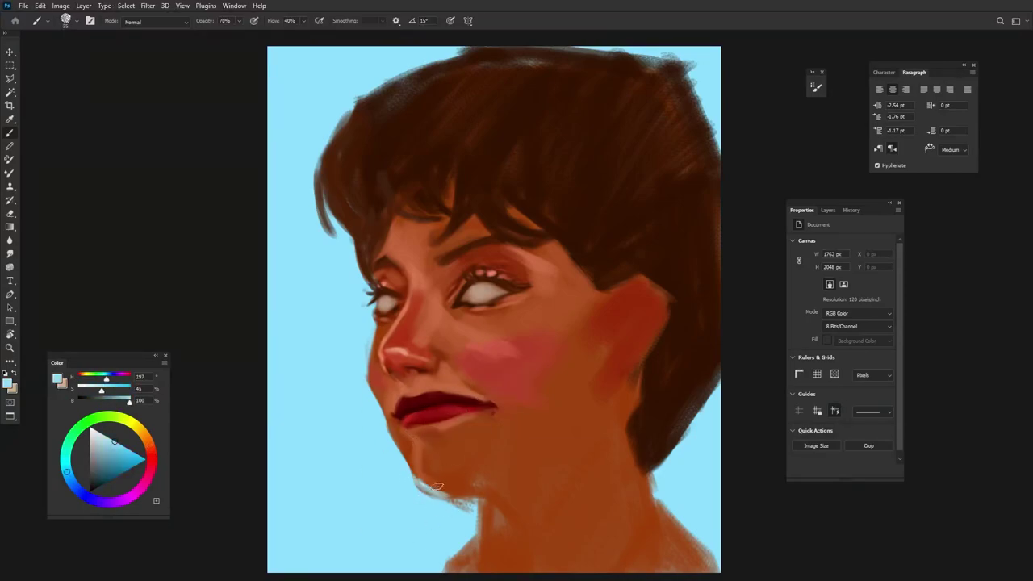
{"action": "left_click", "coordinate": [458, 483], "text": "alt"}
{"action": "left_click_drag", "start_coordinate": [458, 483], "coordinate": [476, 489]}
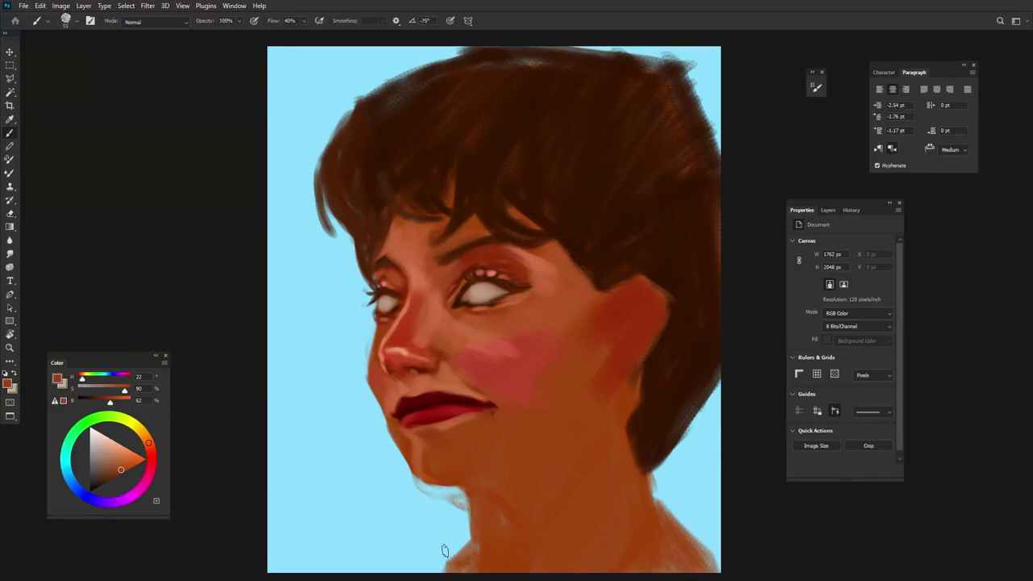
{"action": "left_click_drag", "start_coordinate": [641, 368], "coordinate": [645, 557]}
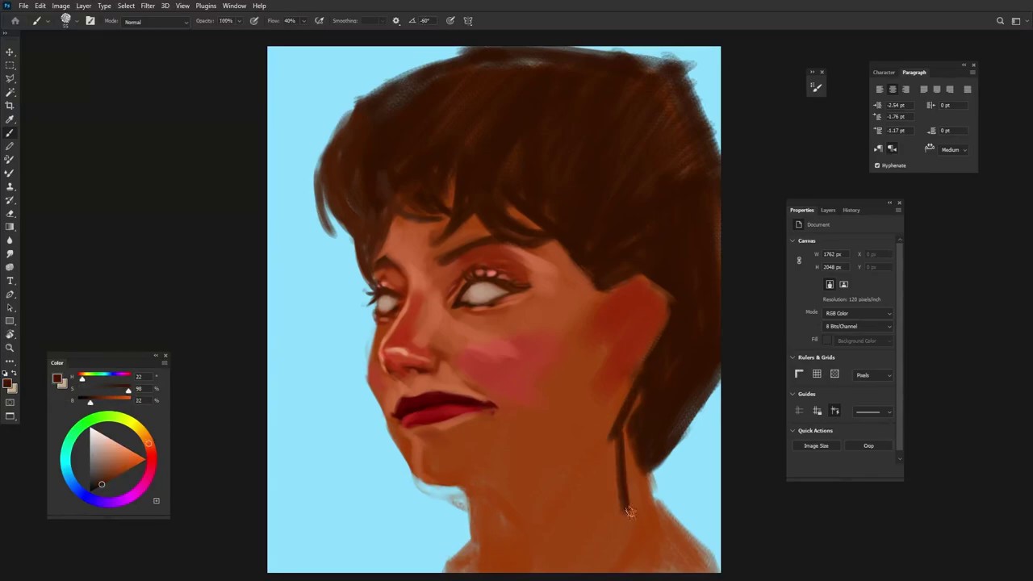
Repaint sky blue around the neck edge and strengthen the dark neck edges
{"action": "mouse_move", "coordinate": [629, 445]}
{"action": "left_mouse_down"}
{"action": "mouse_move", "coordinate": [705, 364]}
{"action": "mouse_move", "coordinate": [689, 422]}
{"action": "mouse_move", "coordinate": [702, 323]}
{"action": "mouse_move", "coordinate": [645, 437]}
{"action": "left_mouse_up"}
{"action": "left_click", "coordinate": [625, 442], "text": "alt"}
{"action": "left_click_drag", "start_coordinate": [634, 510], "coordinate": [698, 566]}
{"action": "left_click_drag", "start_coordinate": [476, 534], "coordinate": [444, 571]}
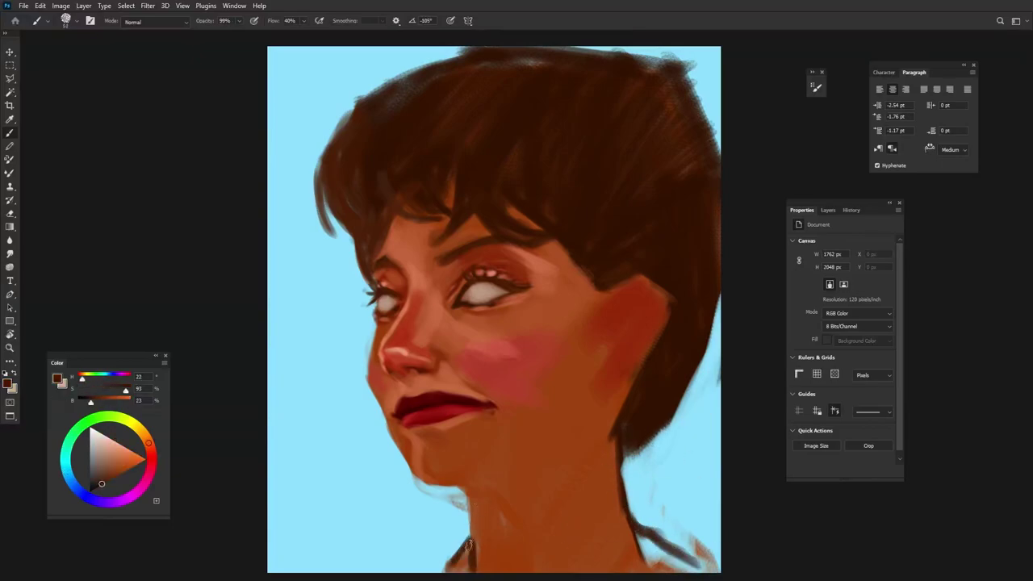
{"action": "left_click_drag", "start_coordinate": [646, 538], "coordinate": [649, 565]}
Paint an orange-brown stroke along the lower jaw and a lighter tan on the right jaw
{"action": "left_click", "coordinate": [420, 436], "text": "alt"}
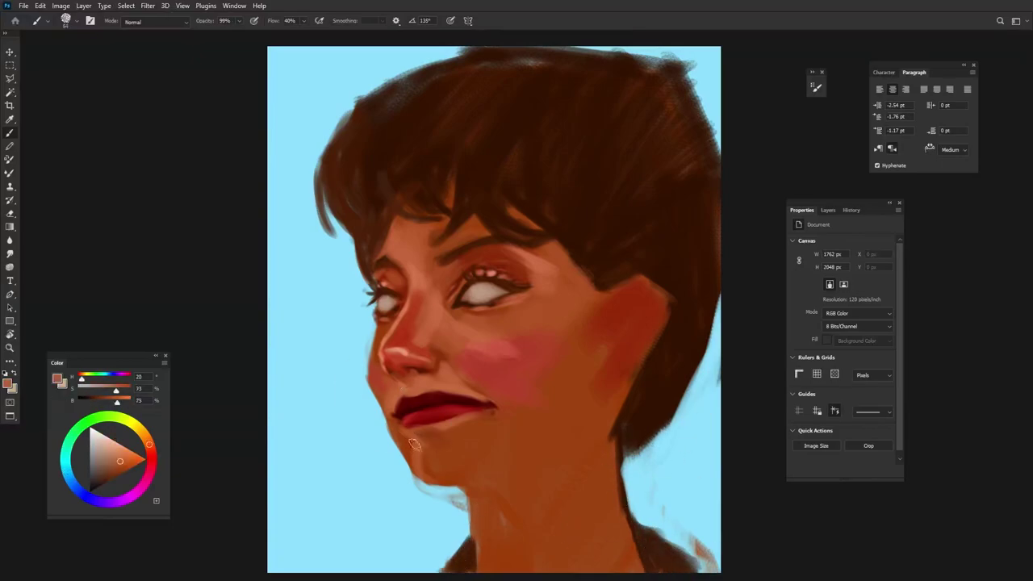
{"action": "left_click", "coordinate": [428, 456], "text": "alt"}
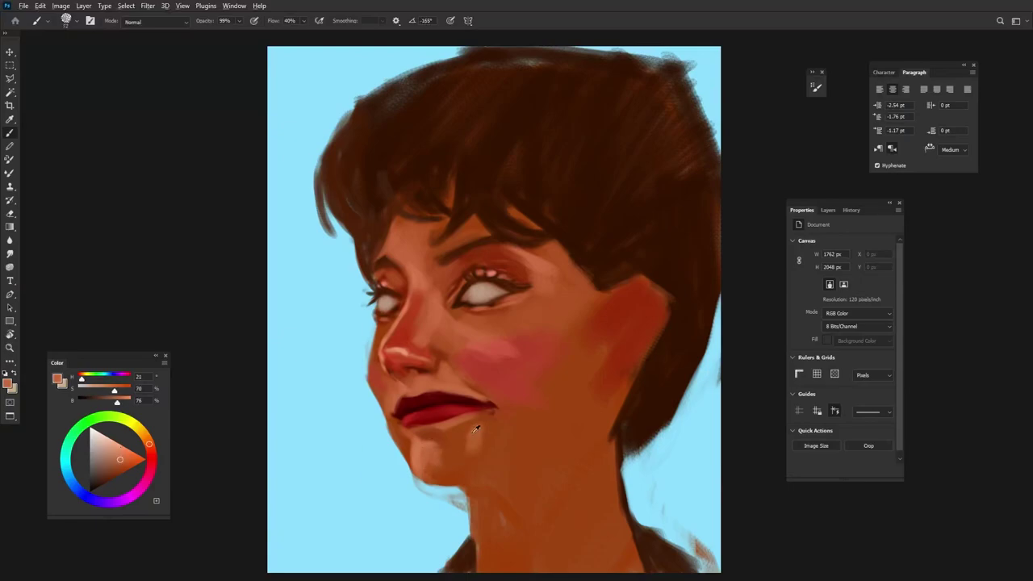
{"action": "left_click", "coordinate": [453, 452], "text": "alt"}
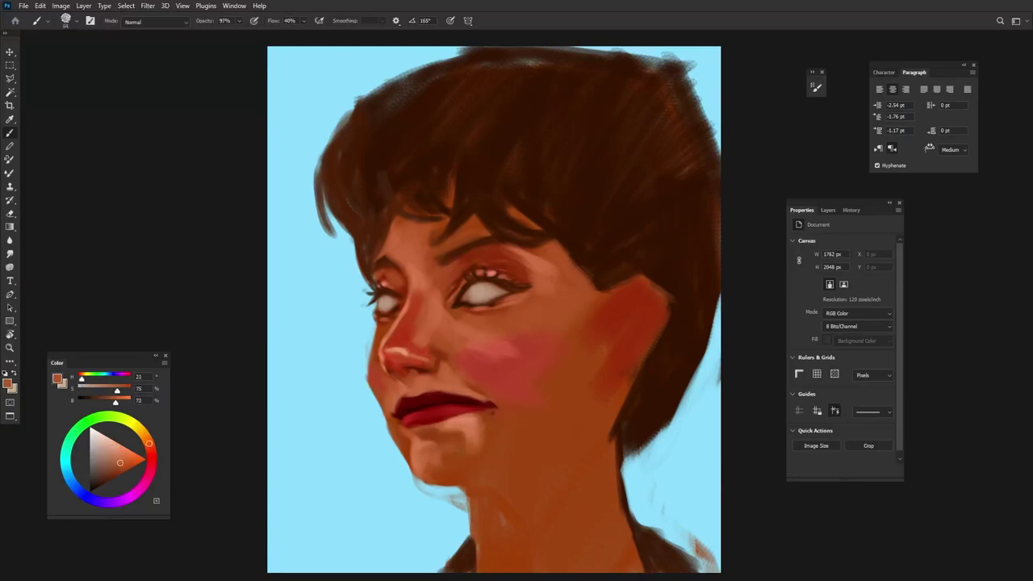
{"action": "left_click", "coordinate": [440, 470], "text": "alt"}
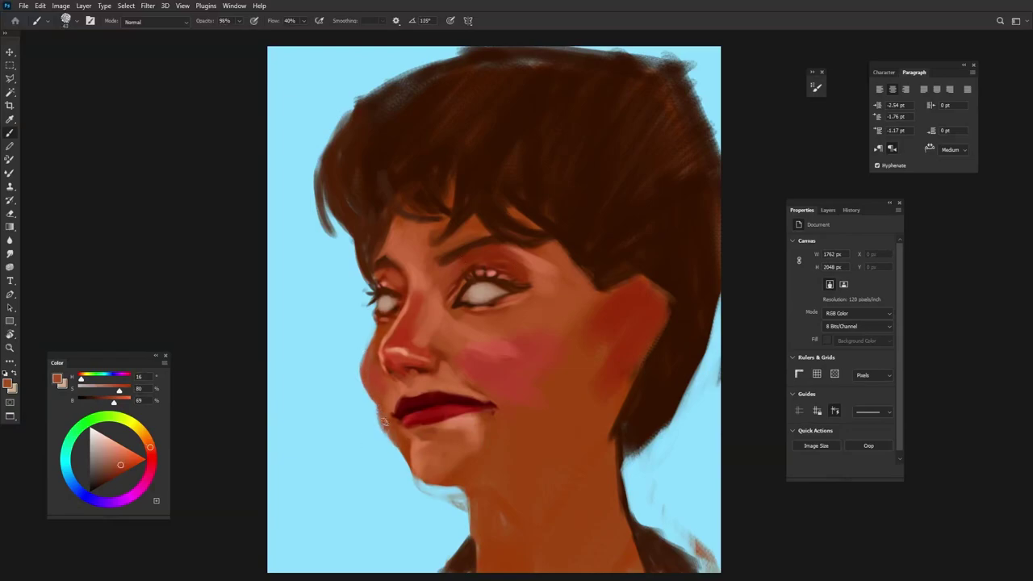
{"action": "left_click", "coordinate": [392, 442], "text": "alt"}
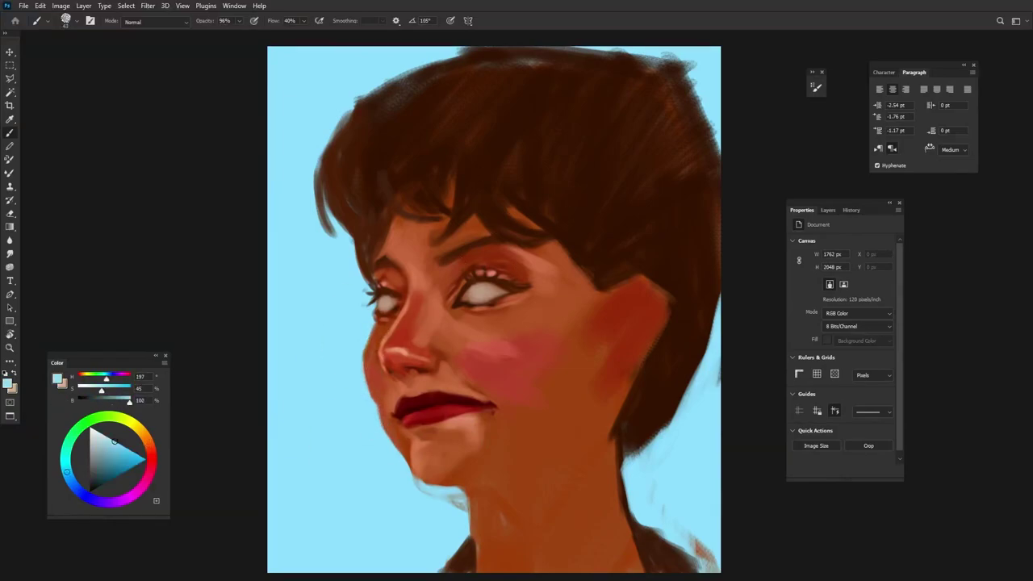
{"action": "left_click", "coordinate": [416, 469], "text": "alt"}
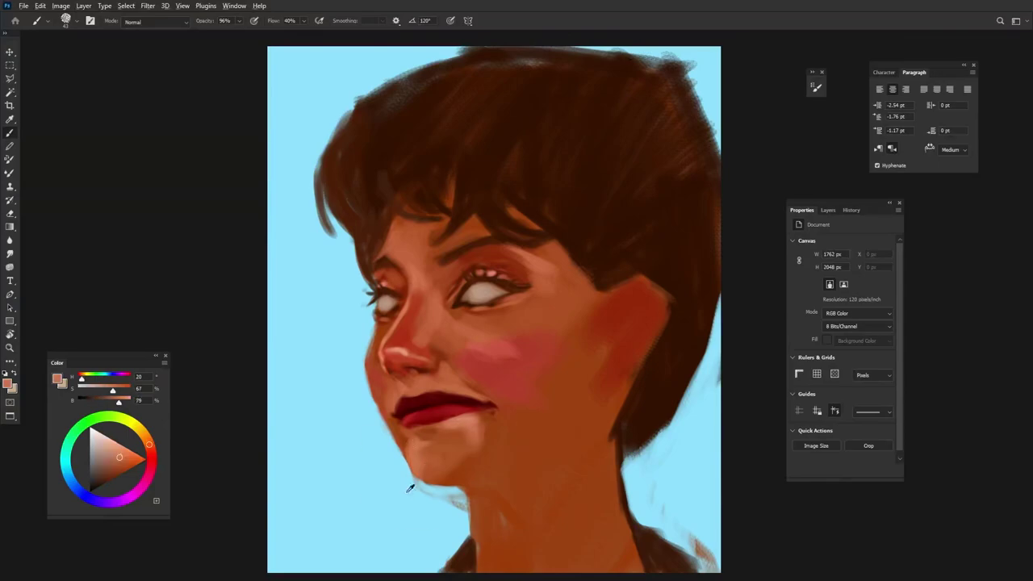
{"action": "left_click", "coordinate": [466, 428], "text": "alt"}
{"action": "left_click_drag", "start_coordinate": [448, 452], "coordinate": [419, 480]}
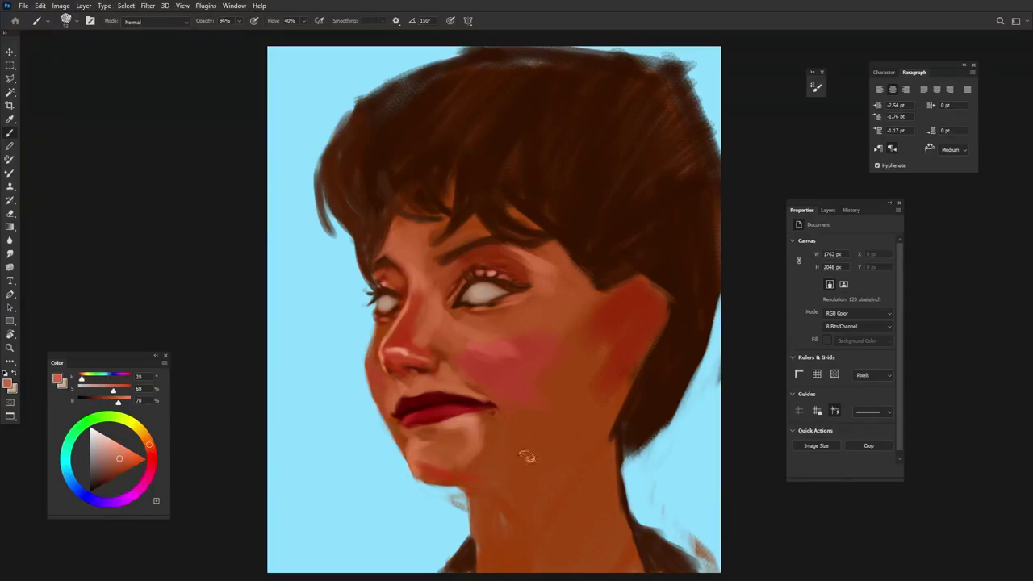
{"action": "left_click_drag", "start_coordinate": [565, 436], "coordinate": [602, 347]}
Sample dark red-brown shadow tones at the eye corner and nostril for the iris
{"action": "left_click", "coordinate": [478, 307], "text": "alt"}
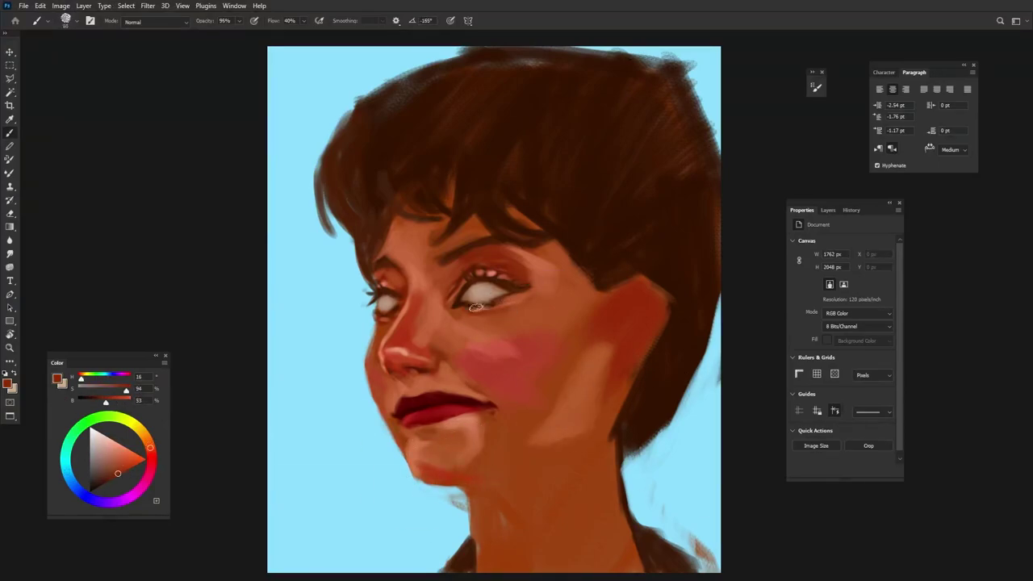
{"action": "left_click", "coordinate": [463, 308], "text": "alt"}
{"action": "left_click", "coordinate": [458, 318], "text": "alt"}
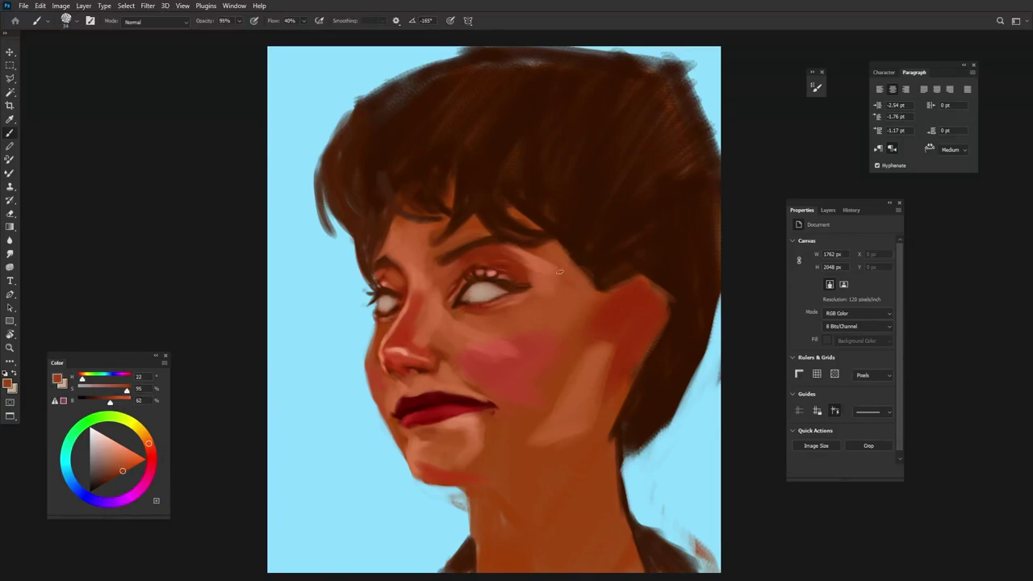
{"action": "left_click", "coordinate": [407, 367], "text": "alt"}
{"action": "left_click", "coordinate": [383, 355], "text": "alt"}
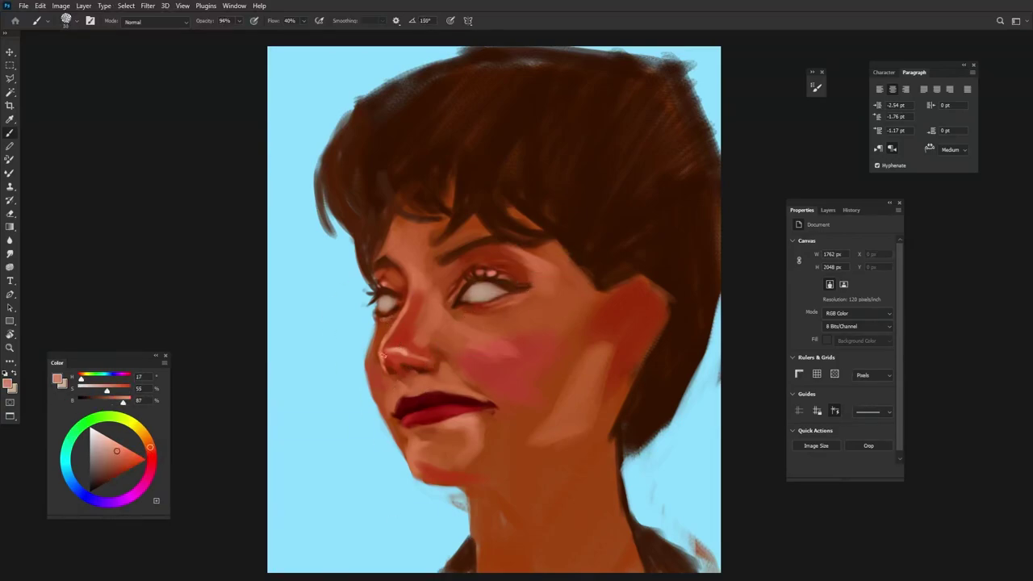
{"action": "left_click", "coordinate": [468, 295], "text": "alt"}
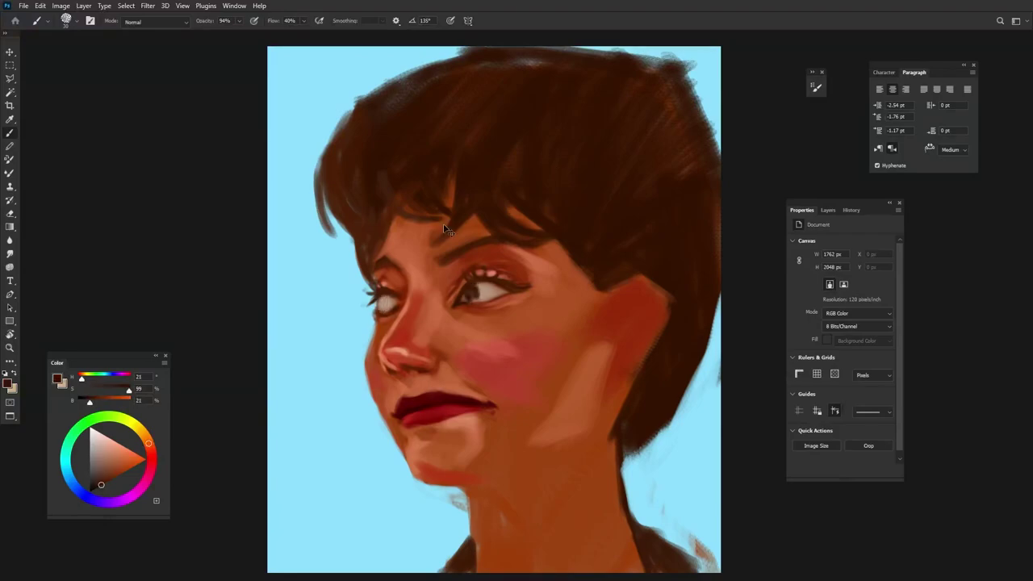
Lighten near the chin and paint shadow under the chin and jaw up toward the ear
{"action": "left_click", "coordinate": [473, 454], "text": "alt"}
{"action": "left_click", "coordinate": [506, 449], "text": "alt"}
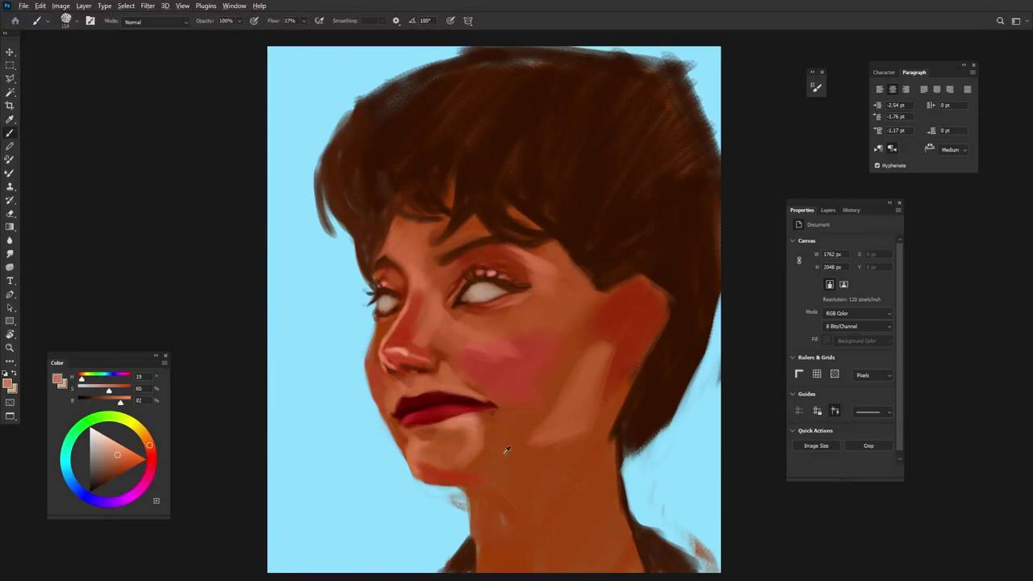
{"action": "left_click_drag", "start_coordinate": [505, 449], "coordinate": [485, 460]}
{"action": "left_click", "coordinate": [484, 489], "text": "alt"}
{"action": "left_click_drag", "start_coordinate": [420, 484], "coordinate": [508, 525]}
{"action": "mouse_move", "coordinate": [470, 482]}
{"action": "left_mouse_down"}
{"action": "mouse_move", "coordinate": [595, 436]}
{"action": "mouse_move", "coordinate": [623, 383]}
{"action": "left_mouse_up"}
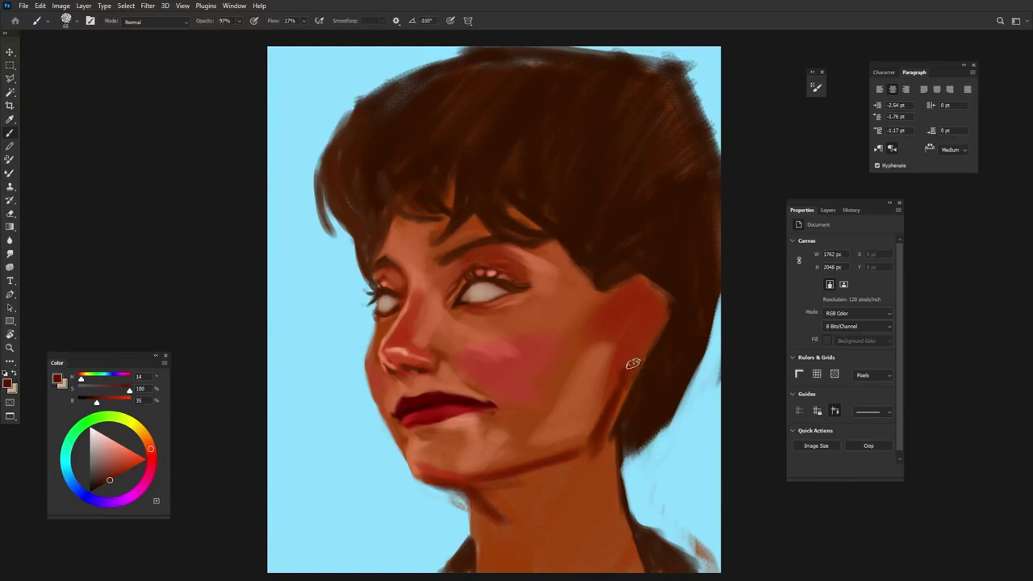
Cover the area below the ear with lighter skin and shrink the brush slightly
{"action": "left_click", "coordinate": [664, 289], "text": "alt"}
{"action": "left_click_drag", "start_coordinate": [611, 328], "coordinate": [569, 415]}
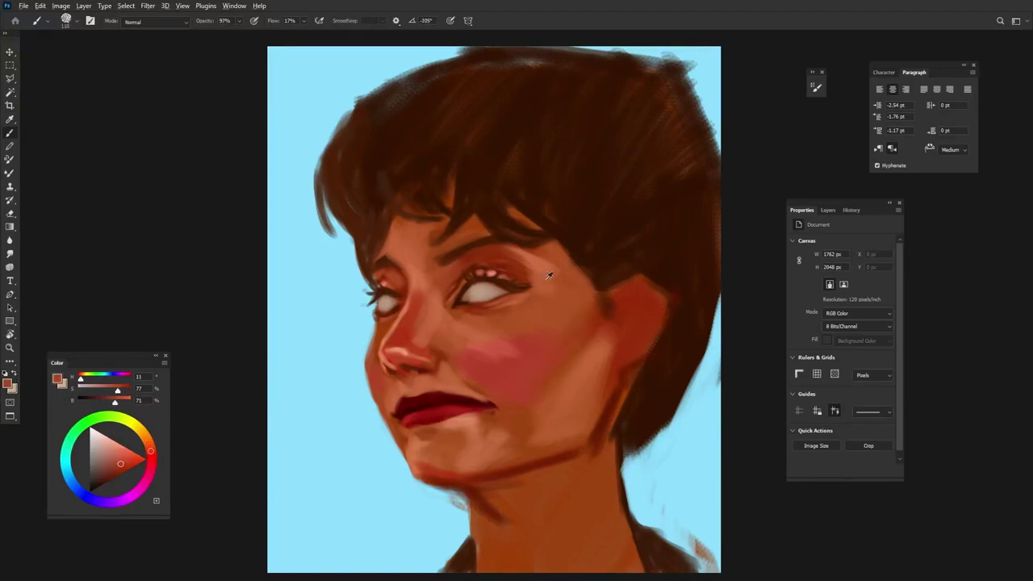
{"action": "left_click_drag", "start_coordinate": [558, 310], "coordinate": [545, 310]}
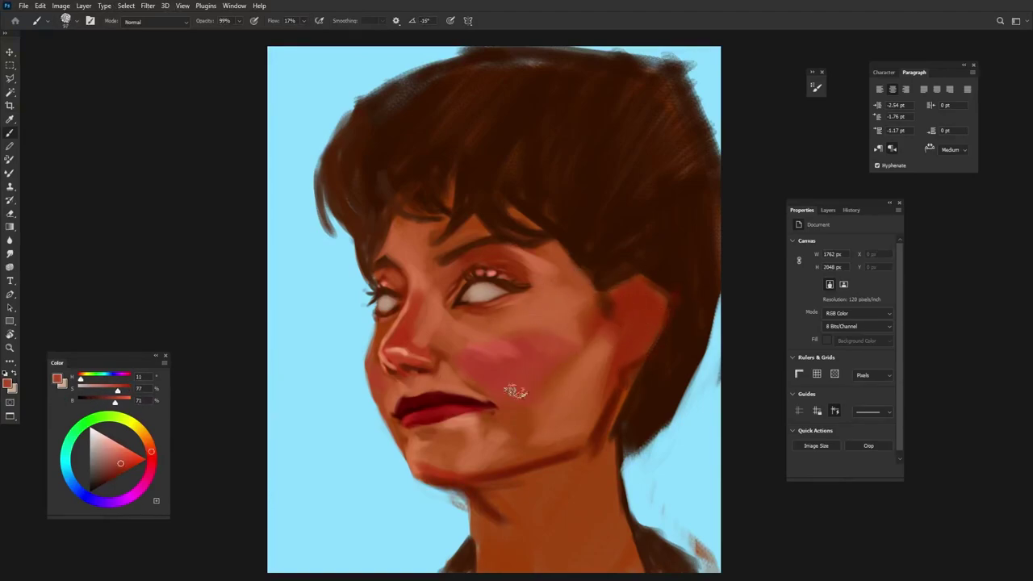
{"action": "left_click", "coordinate": [489, 391], "text": "alt"}
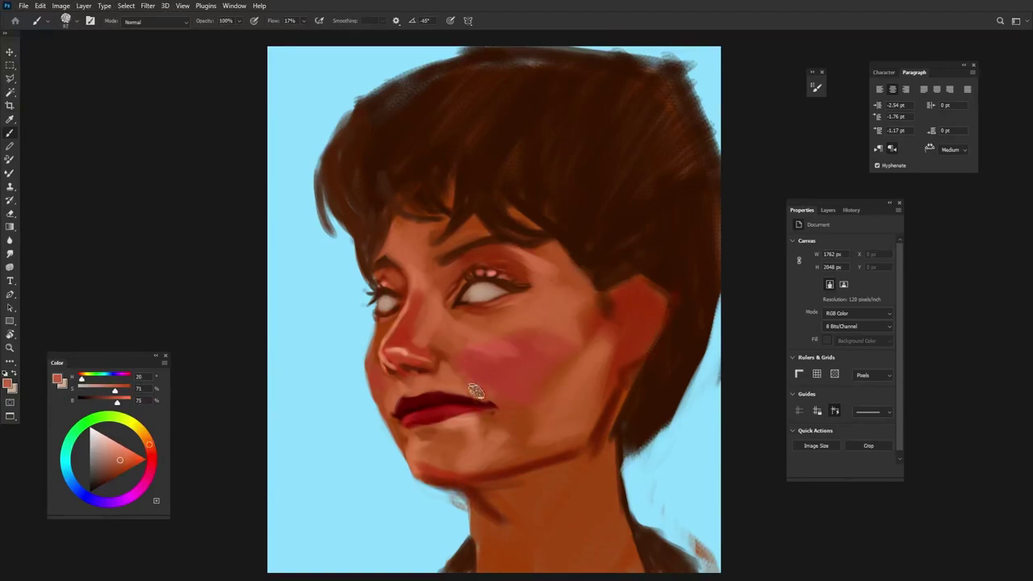
{"action": "left_click", "coordinate": [444, 353], "text": "alt"}
{"action": "left_click", "coordinate": [439, 358], "text": "alt"}
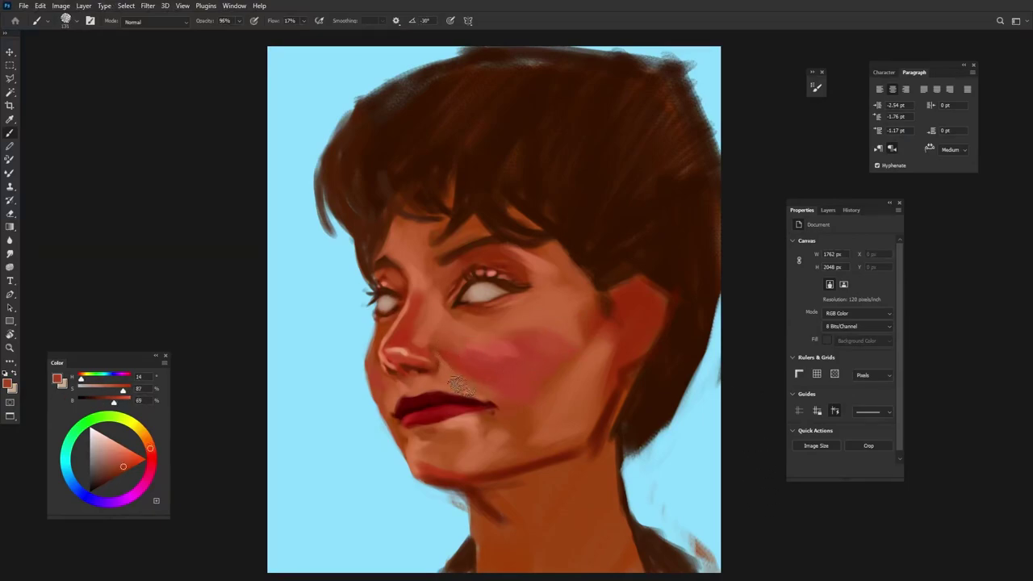
Lasso the right eye and shift it up and to the left
{"action": "key", "text": "l"}
{"action": "mouse_move", "coordinate": [450, 309]}
{"action": "left_mouse_down"}
{"action": "mouse_move", "coordinate": [458, 317]}
{"action": "mouse_move", "coordinate": [464, 279]}
{"action": "left_mouse_up"}
{"action": "key", "text": "v"}
{"action": "key", "text": "ctrl+d"}
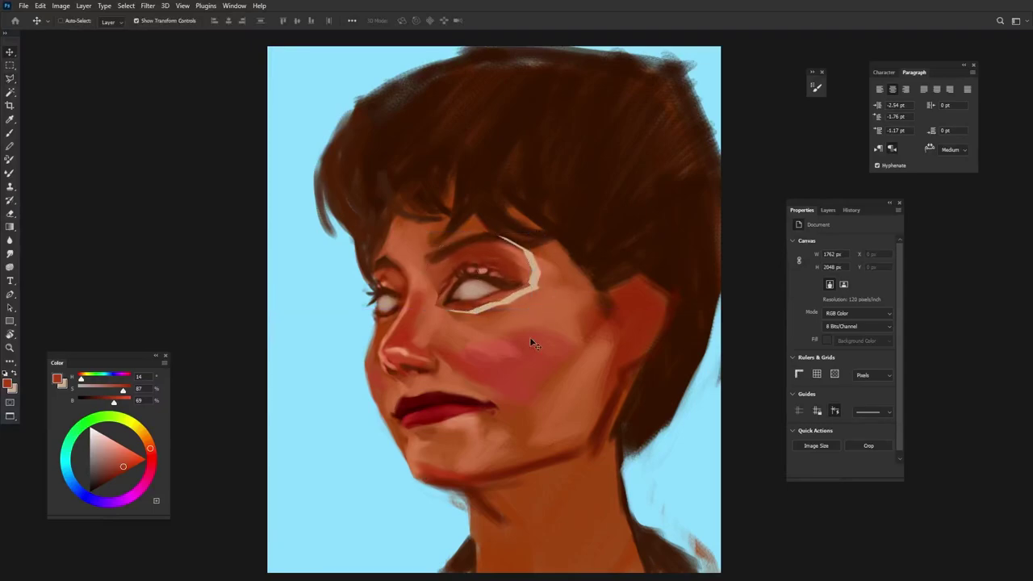
{"action": "key", "text": "b"}
Paint skin over the pale strip beside the eye and near the mouth corner
{"action": "left_click", "coordinate": [523, 265], "text": "alt"}
{"action": "mouse_move", "coordinate": [543, 267]}
{"action": "left_mouse_down"}
{"action": "mouse_move", "coordinate": [504, 236]}
{"action": "mouse_move", "coordinate": [493, 250]}
{"action": "mouse_move", "coordinate": [532, 300]}
{"action": "mouse_move", "coordinate": [460, 315]}
{"action": "left_mouse_up"}
{"action": "left_click", "coordinate": [452, 313], "text": "alt"}
{"action": "left_click", "coordinate": [472, 314], "text": "alt"}
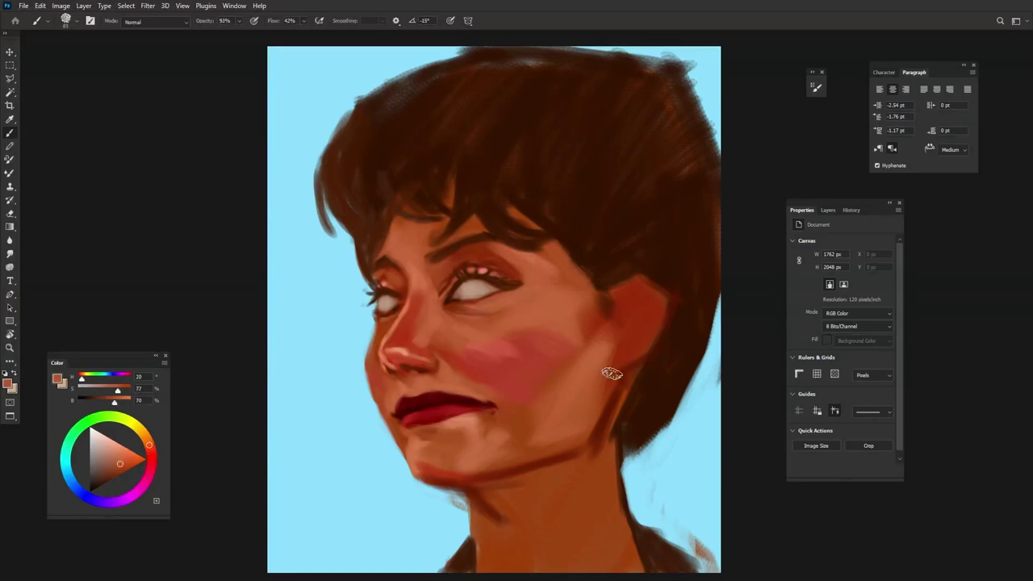
{"action": "left_click_drag", "start_coordinate": [487, 410], "coordinate": [452, 407]}
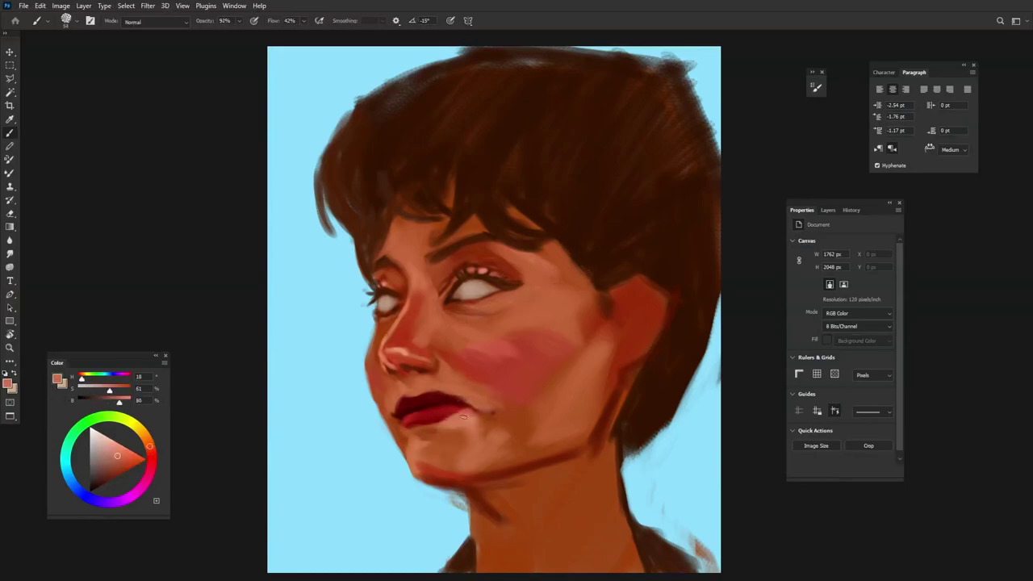
Sample cheek and chin tones and paint a lighter stroke under the chin
{"action": "left_click", "coordinate": [466, 422], "text": "alt"}
{"action": "left_click", "coordinate": [494, 409], "text": "alt"}
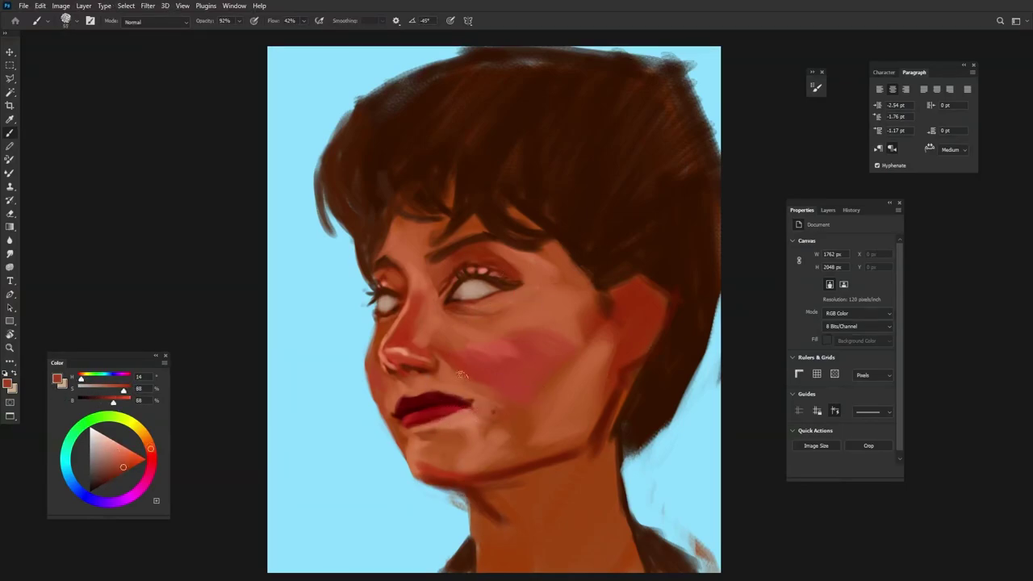
{"action": "left_click", "coordinate": [484, 386], "text": "alt"}
{"action": "left_click", "coordinate": [476, 396], "text": "alt"}
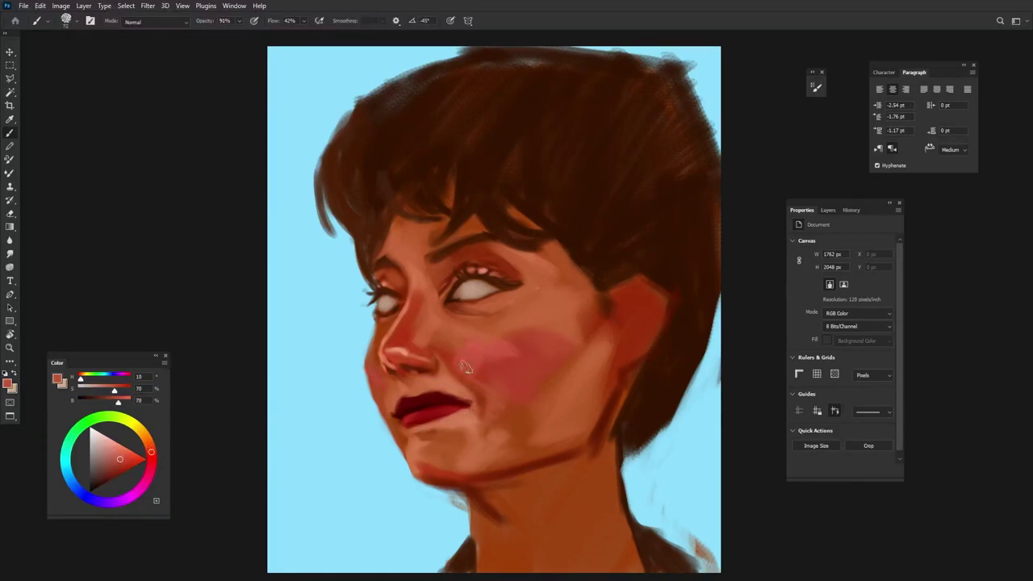
{"action": "left_click", "coordinate": [465, 365], "text": "alt"}
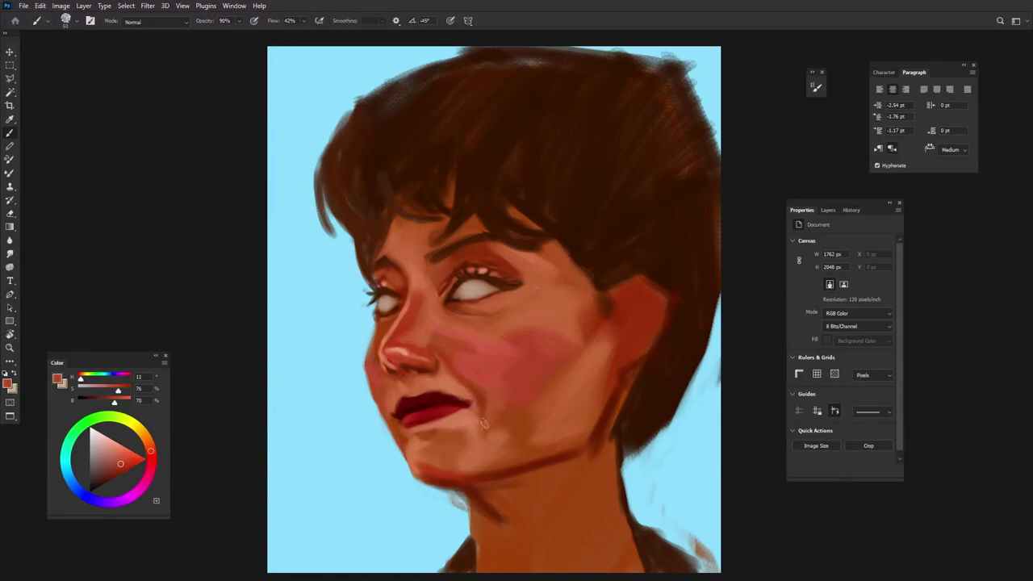
{"action": "left_click", "coordinate": [403, 440], "text": "alt"}
{"action": "left_click_drag", "start_coordinate": [428, 470], "coordinate": [458, 460]}
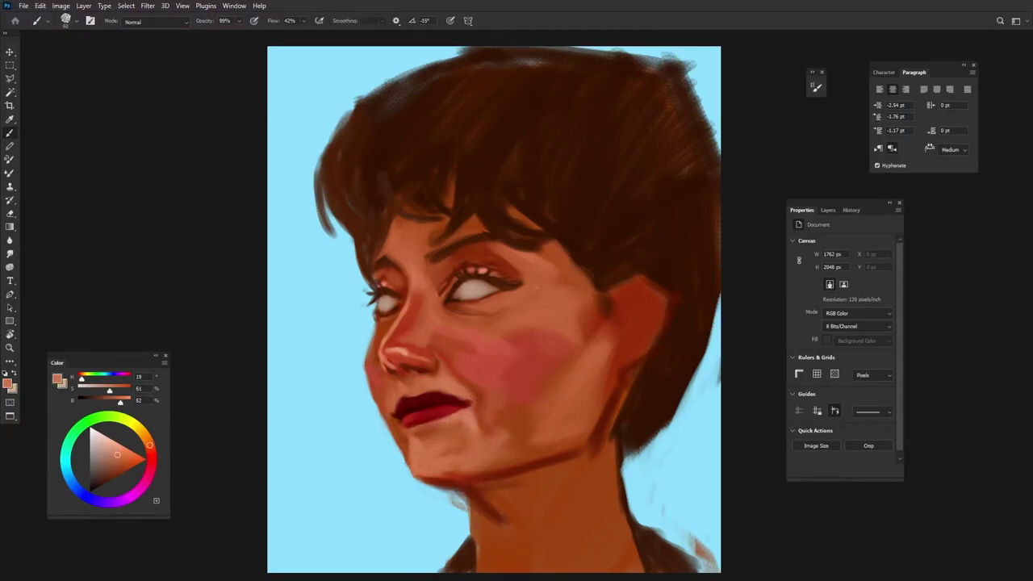
Add a small cheek stroke near the ear and repaint the lips with darker strokes
{"action": "left_click", "coordinate": [492, 421], "text": "alt"}
{"action": "mouse_move", "coordinate": [500, 402]}
{"action": "left_mouse_down"}
{"action": "mouse_move", "coordinate": [519, 427]}
{"action": "mouse_move", "coordinate": [484, 394]}
{"action": "left_mouse_up"}
{"action": "left_click", "coordinate": [385, 391], "text": "alt"}
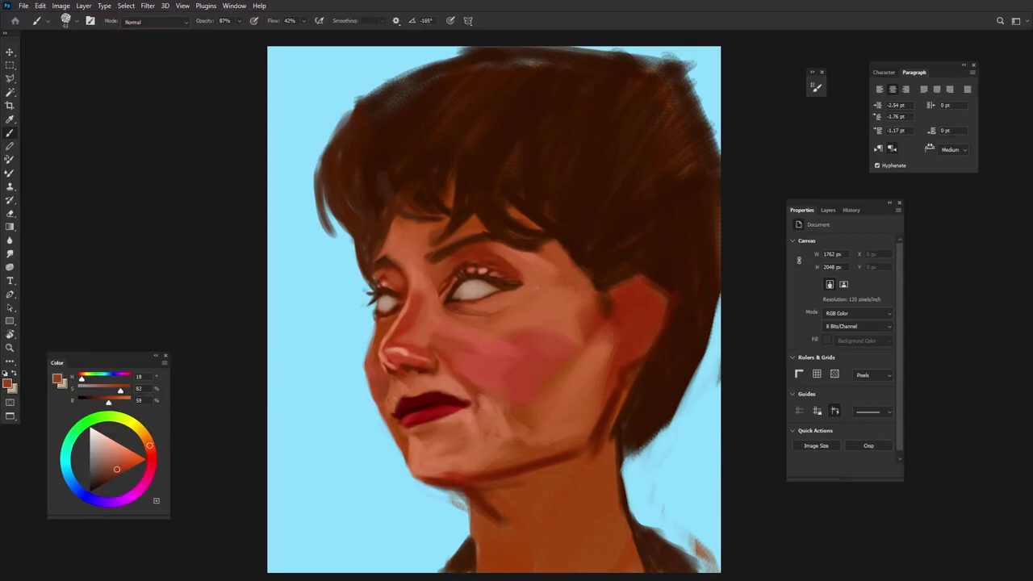
{"action": "left_click", "coordinate": [384, 395], "text": "alt"}
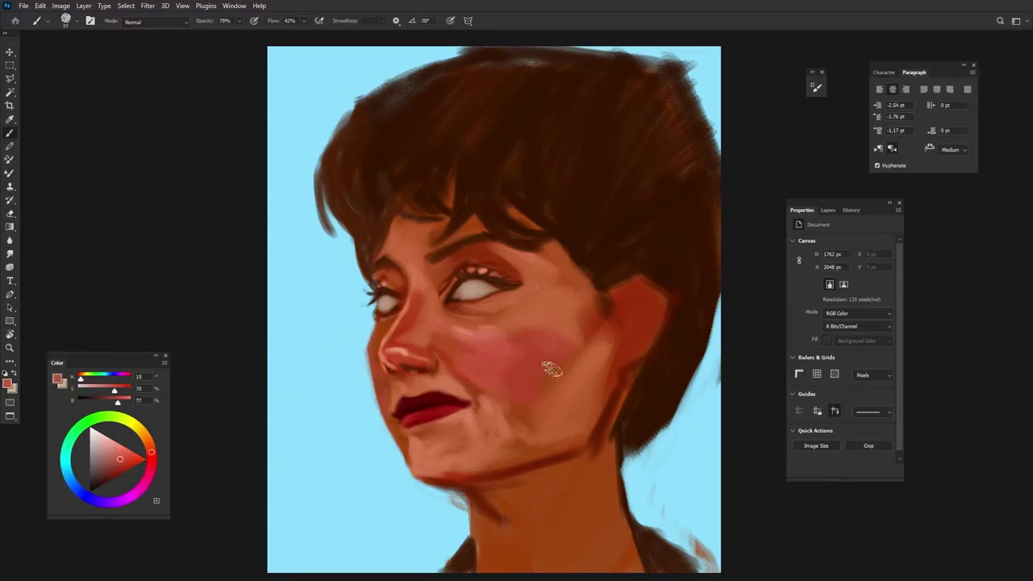
{"action": "left_click", "coordinate": [501, 317], "text": "alt"}
{"action": "left_click_drag", "start_coordinate": [464, 400], "coordinate": [413, 415]}
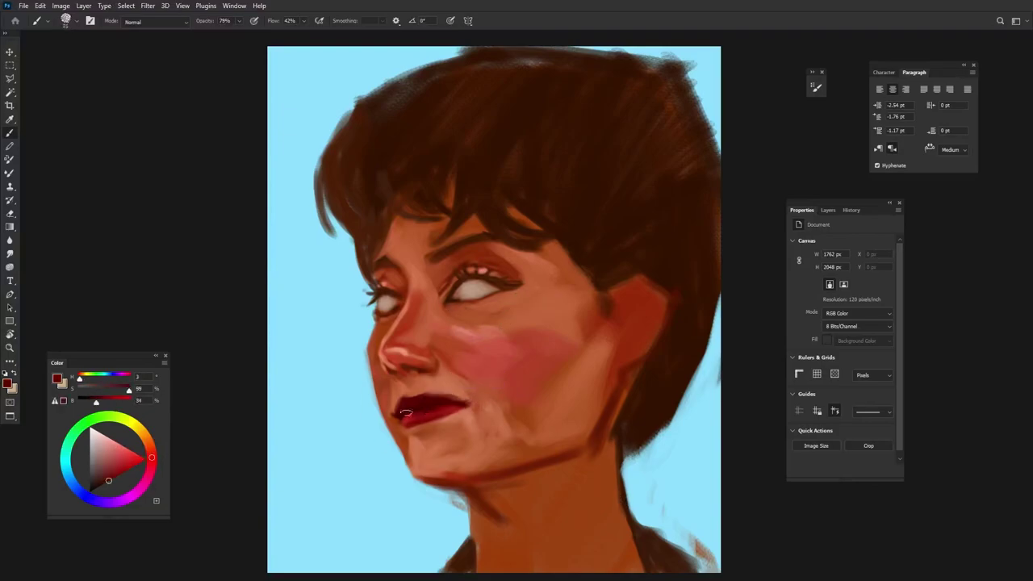
Resample skin tones around the nose, eye and lip, then the light blue background
{"action": "left_click", "coordinate": [391, 378], "text": "alt"}
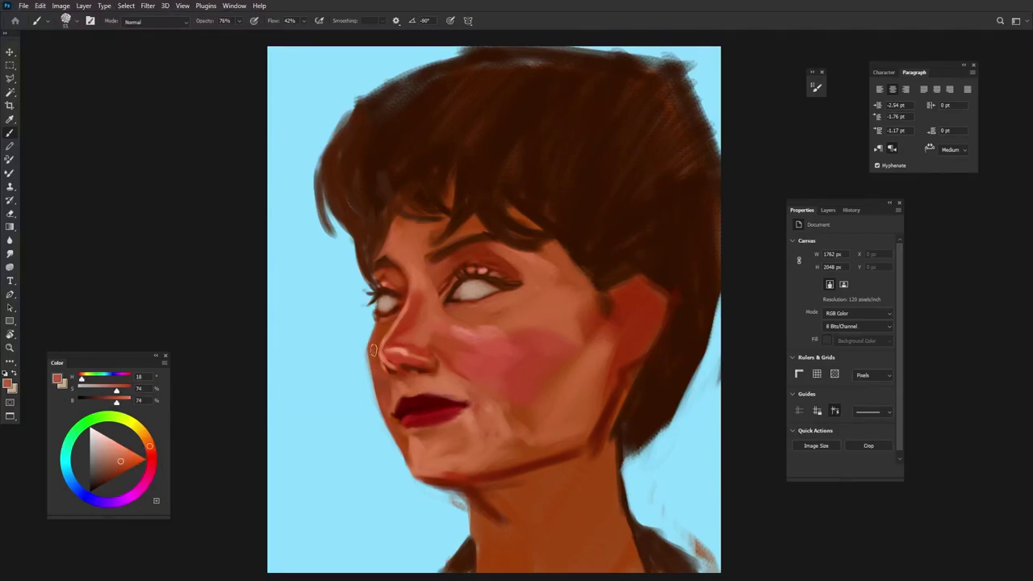
{"action": "left_click", "coordinate": [530, 295], "text": "alt"}
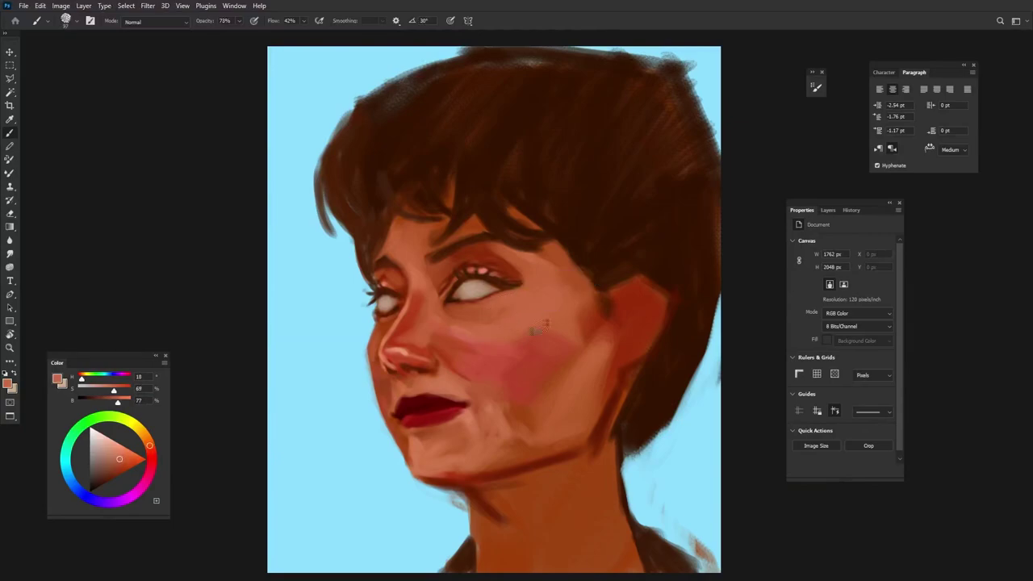
{"action": "left_click", "coordinate": [409, 301], "text": "alt"}
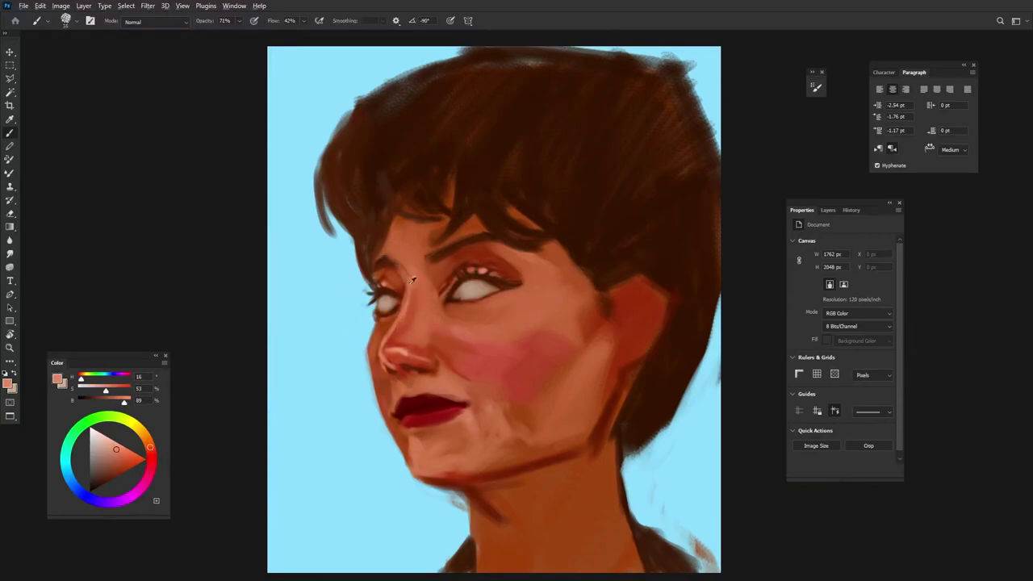
{"action": "left_click", "coordinate": [390, 410], "text": "alt"}
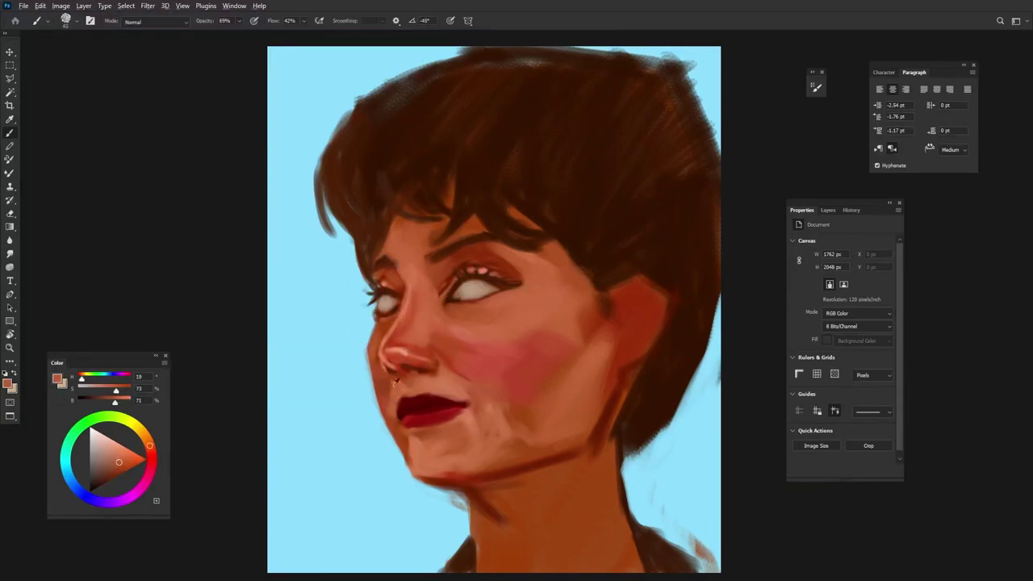
{"action": "left_click", "coordinate": [450, 379], "text": "alt"}
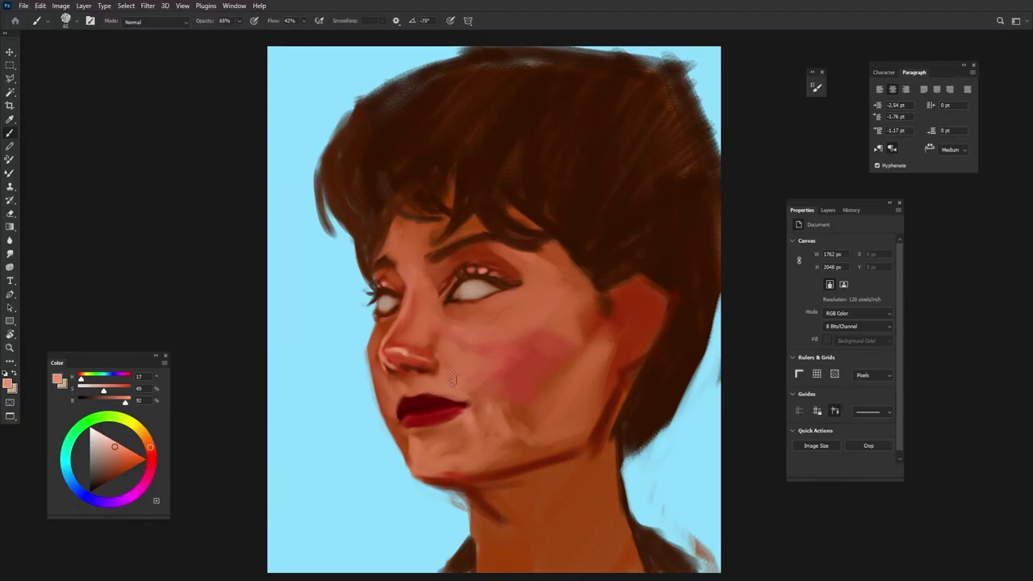
{"action": "left_click", "coordinate": [450, 505], "text": "alt"}
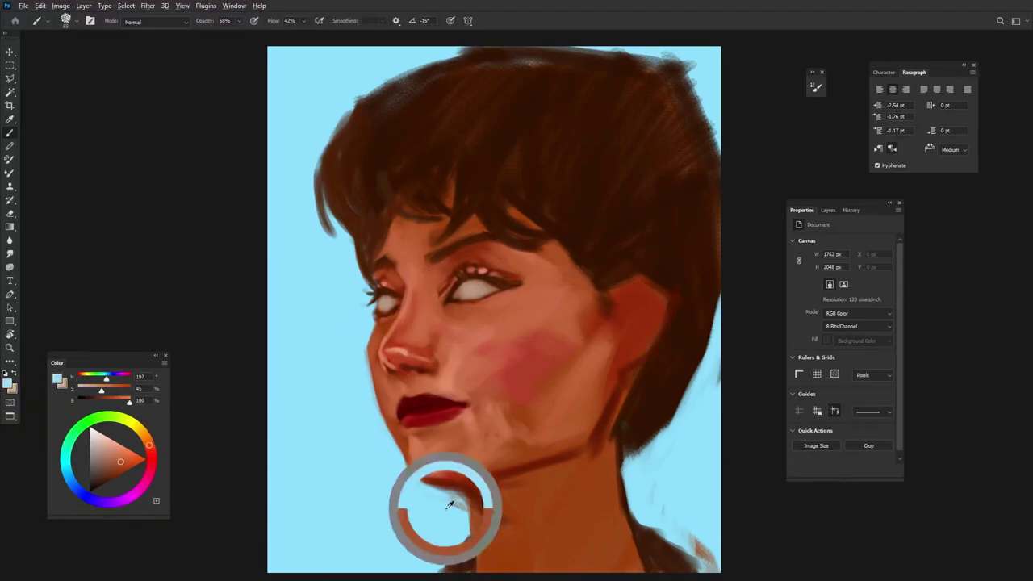
Paint darker red shading onto the ear and shadow strokes under the jaw
{"action": "left_click", "coordinate": [634, 303], "text": "alt"}
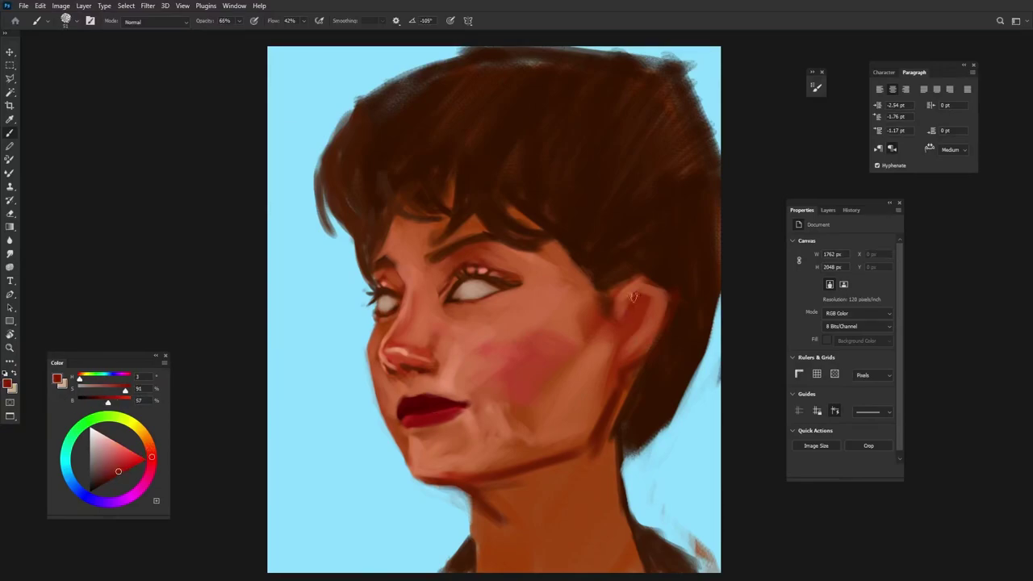
{"action": "left_click", "coordinate": [635, 309], "text": "alt"}
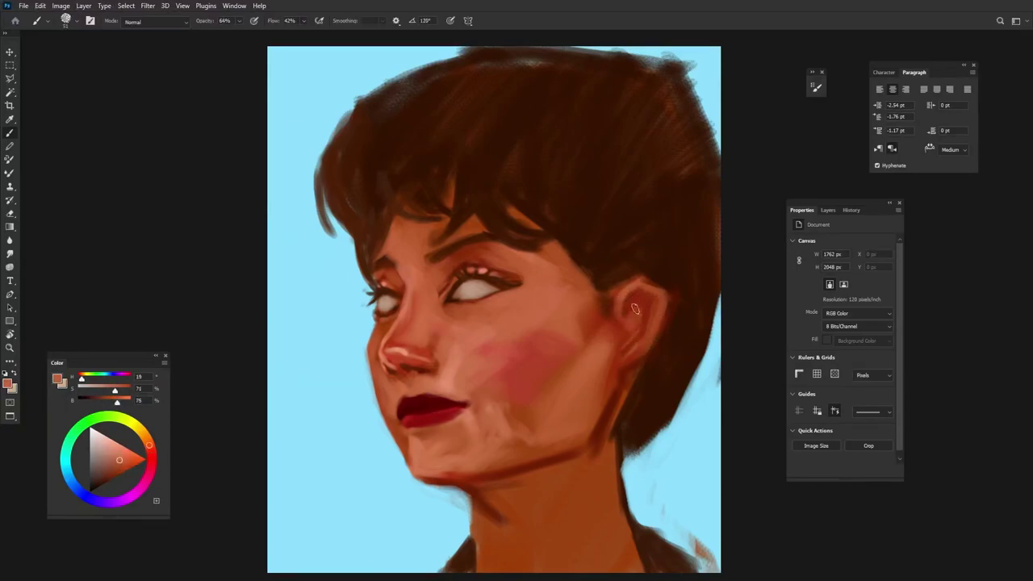
{"action": "left_click_drag", "start_coordinate": [641, 339], "coordinate": [601, 452]}
{"action": "left_click", "coordinate": [652, 321], "text": "alt"}
{"action": "mouse_move", "coordinate": [500, 509]}
{"action": "left_mouse_down"}
{"action": "mouse_move", "coordinate": [570, 468]}
{"action": "mouse_move", "coordinate": [533, 517]}
{"action": "left_mouse_up"}
Repaint the neck and jaw in lighter skin and cover the hair edge with background blue
{"action": "left_click", "coordinate": [543, 438], "text": "alt"}
{"action": "left_click_drag", "start_coordinate": [581, 452], "coordinate": [597, 557]}
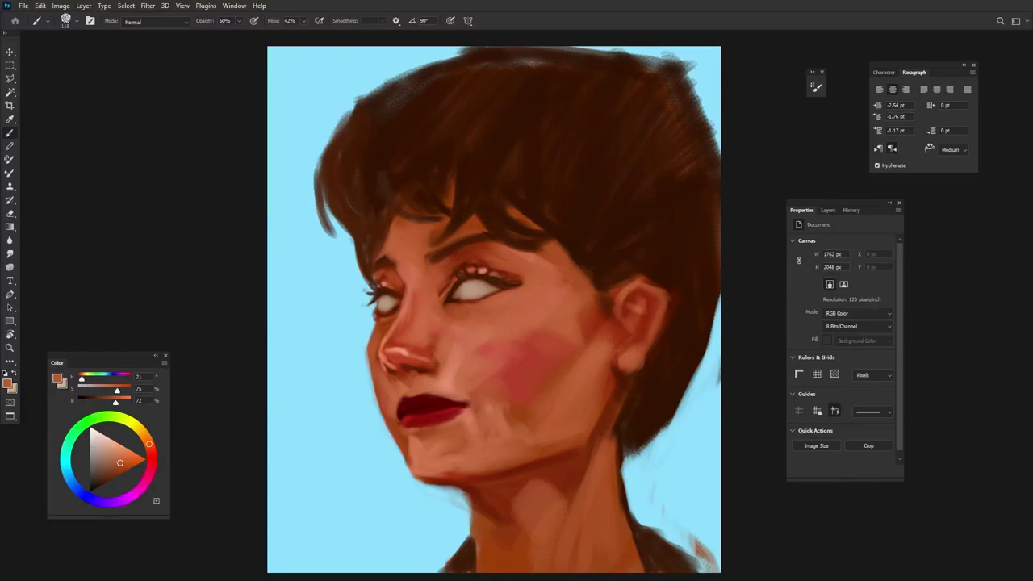
{"action": "left_click", "coordinate": [707, 380], "text": "alt"}
{"action": "left_click_drag", "start_coordinate": [698, 355], "coordinate": [641, 452]}
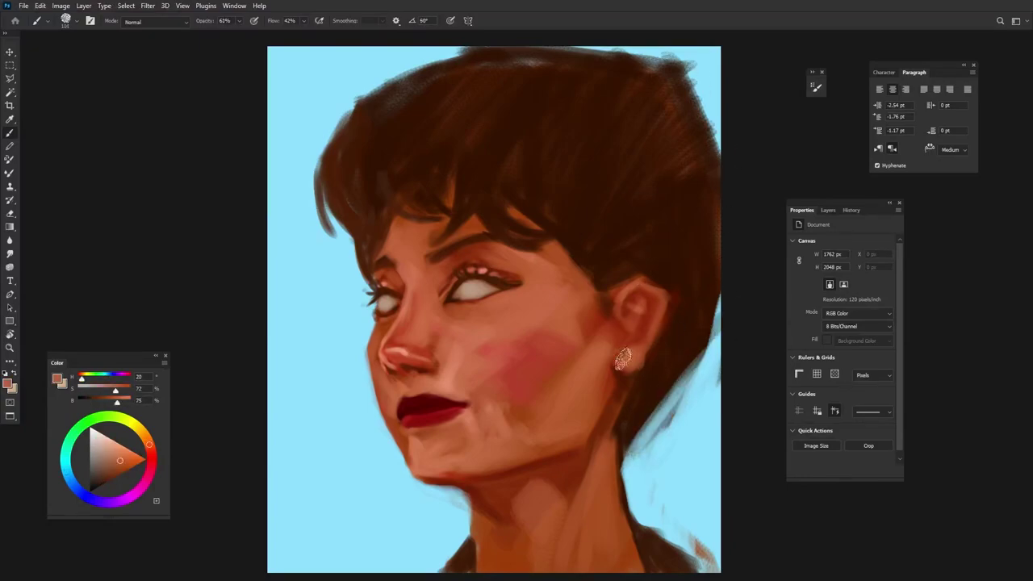
Add light peach strokes across and above the top of the ear
{"action": "left_click", "coordinate": [644, 321], "text": "alt"}
{"action": "left_click", "coordinate": [628, 315], "text": "alt"}
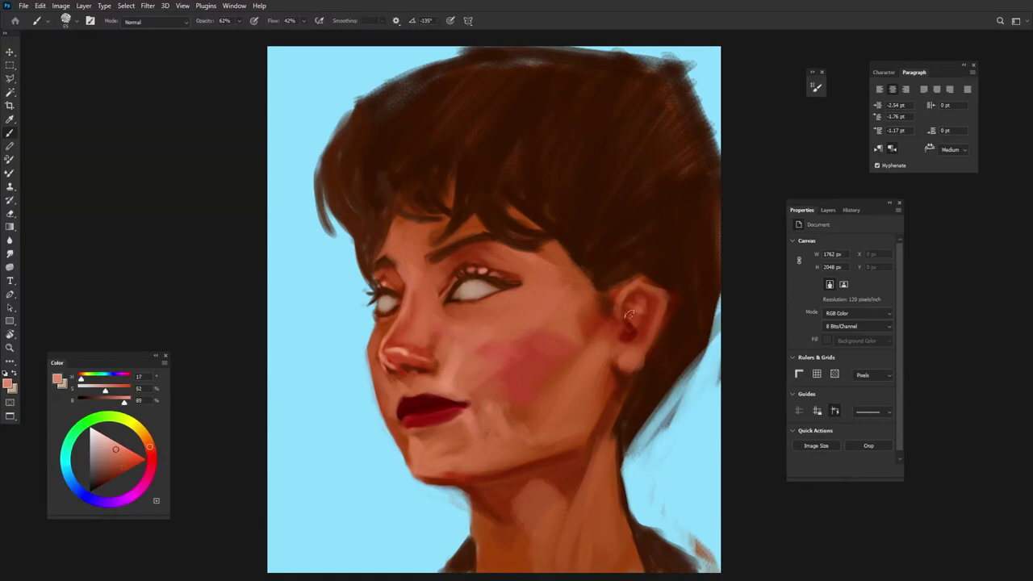
{"action": "left_click", "coordinate": [643, 311], "text": "alt"}
{"action": "left_click_drag", "start_coordinate": [630, 320], "coordinate": [670, 292]}
{"action": "left_click", "coordinate": [648, 293], "text": "alt"}
{"action": "left_click", "coordinate": [637, 313], "text": "alt"}
Make the ear a more saturated red and add light pink highlights along its rim
{"action": "left_click", "coordinate": [638, 322], "text": "alt"}
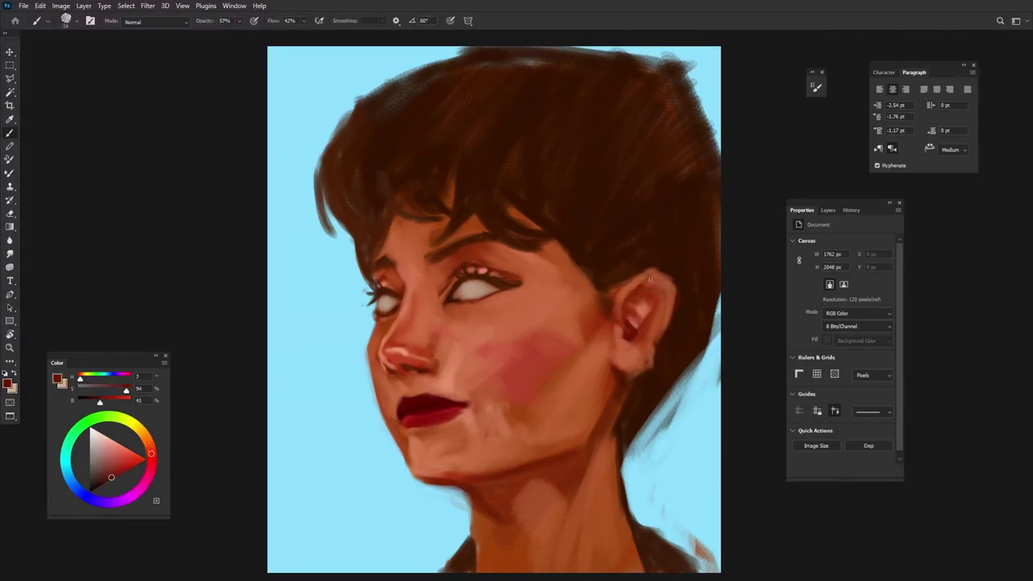
{"action": "left_click", "coordinate": [665, 304], "text": "alt"}
{"action": "left_click_drag", "start_coordinate": [664, 287], "coordinate": [644, 321]}
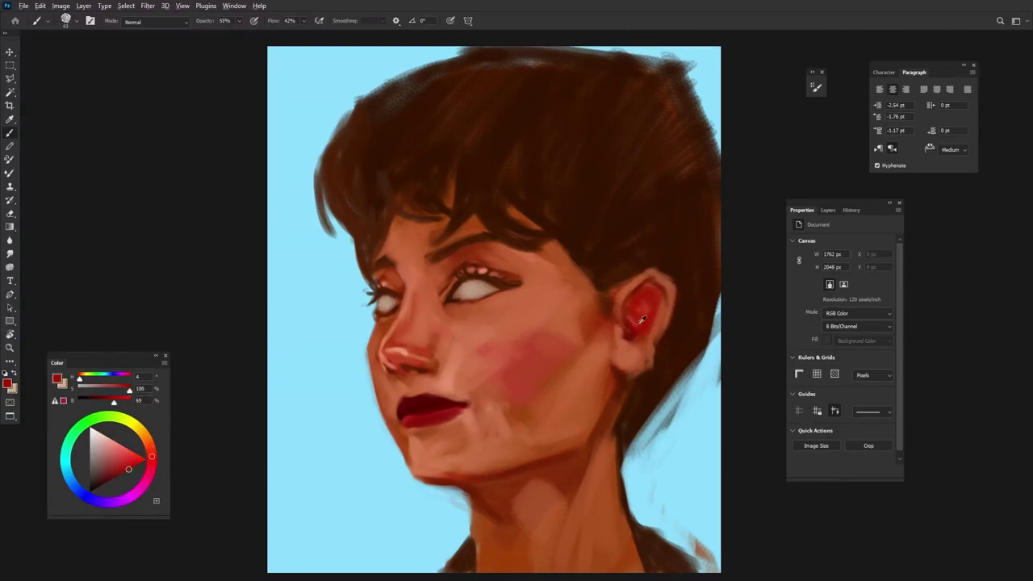
{"action": "left_click", "coordinate": [638, 315], "text": "alt"}
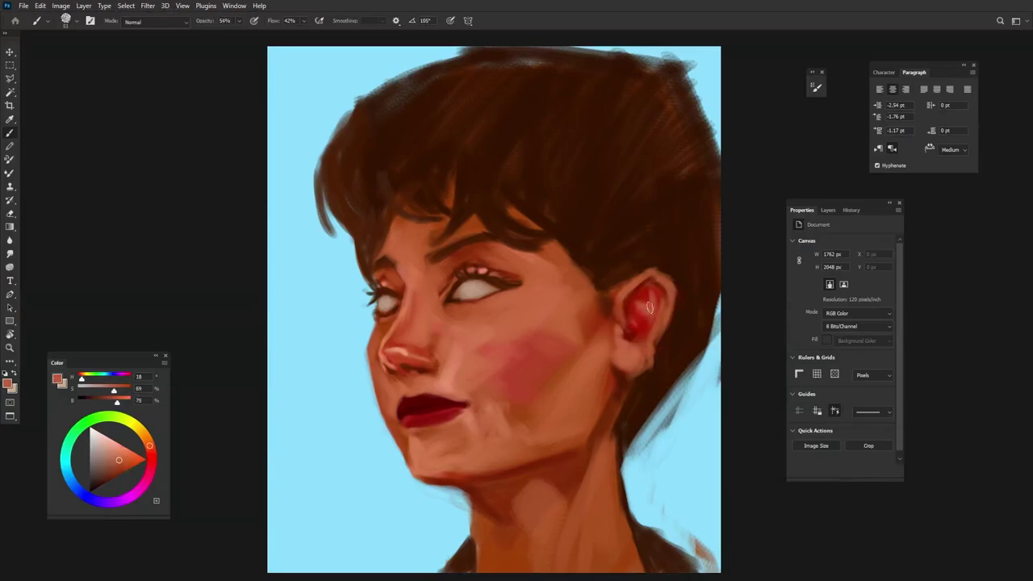
{"action": "left_click", "coordinate": [632, 334], "text": "alt"}
{"action": "left_click", "coordinate": [117, 443]}
{"action": "left_click_drag", "start_coordinate": [652, 275], "coordinate": [645, 287]}
{"action": "left_click", "coordinate": [633, 347], "text": "alt"}
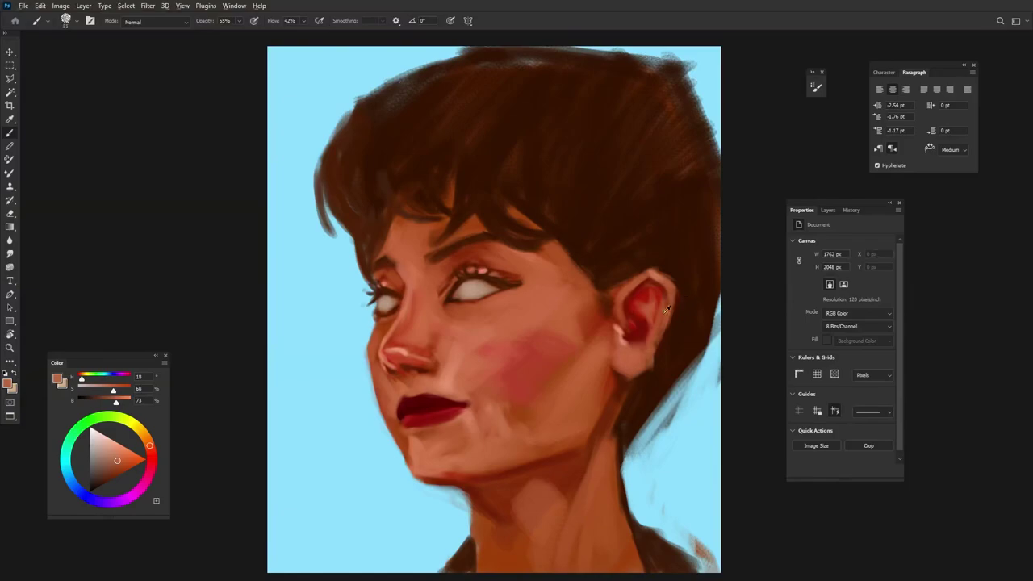
Darken the hair along the top of the ear with a very dark brown
{"action": "left_click", "coordinate": [651, 331], "text": "alt"}
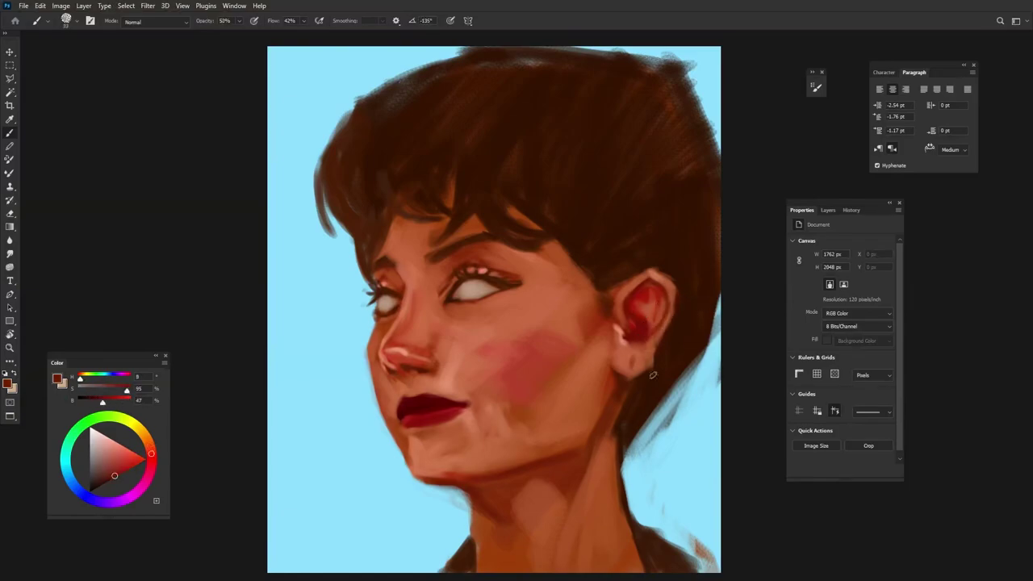
{"action": "left_click", "coordinate": [664, 339], "text": "alt"}
{"action": "left_click_drag", "start_coordinate": [605, 287], "coordinate": [655, 273]}
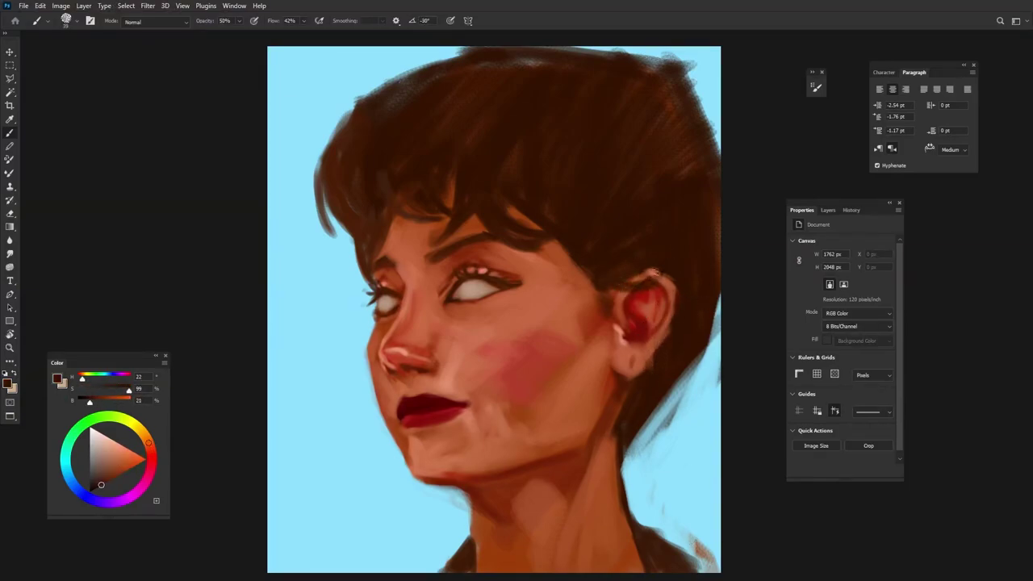
{"action": "left_click", "coordinate": [503, 411], "text": "alt"}
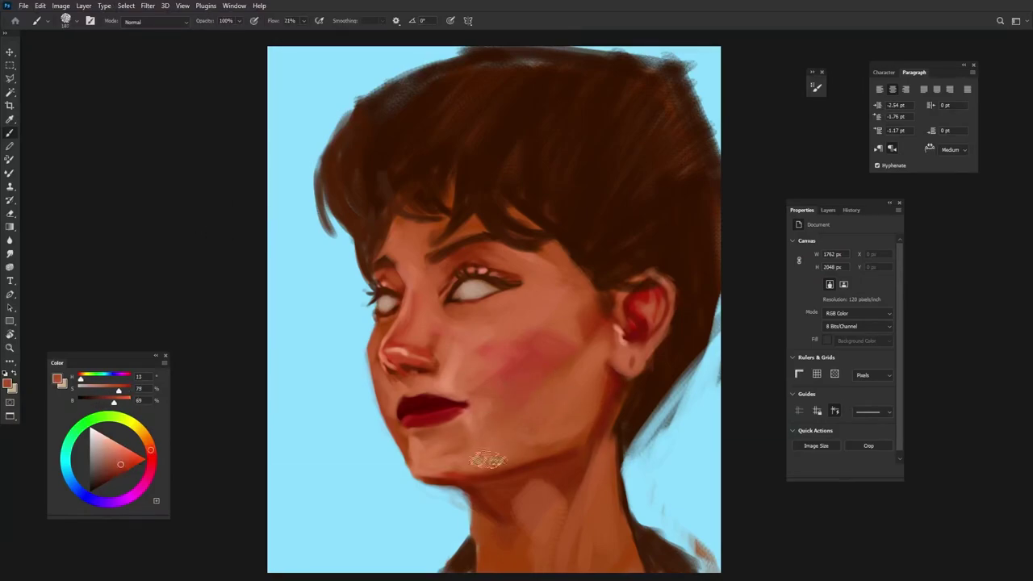
Shade the neck with darker strokes and add lighter skin strokes right of the chin
{"action": "left_click", "coordinate": [543, 406], "text": "alt"}
{"action": "left_click", "coordinate": [557, 279], "text": "alt"}
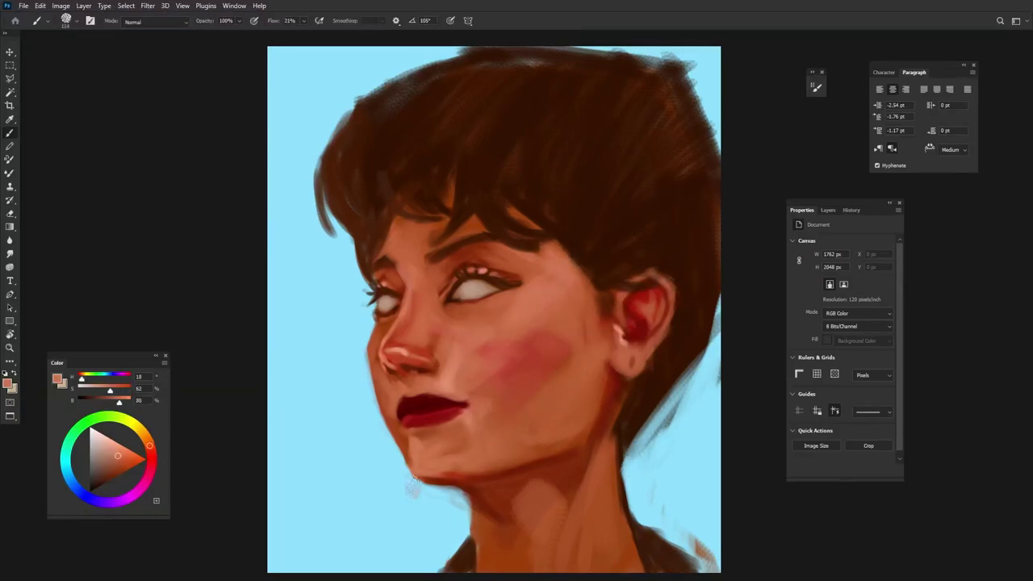
{"action": "left_click", "coordinate": [536, 449], "text": "alt"}
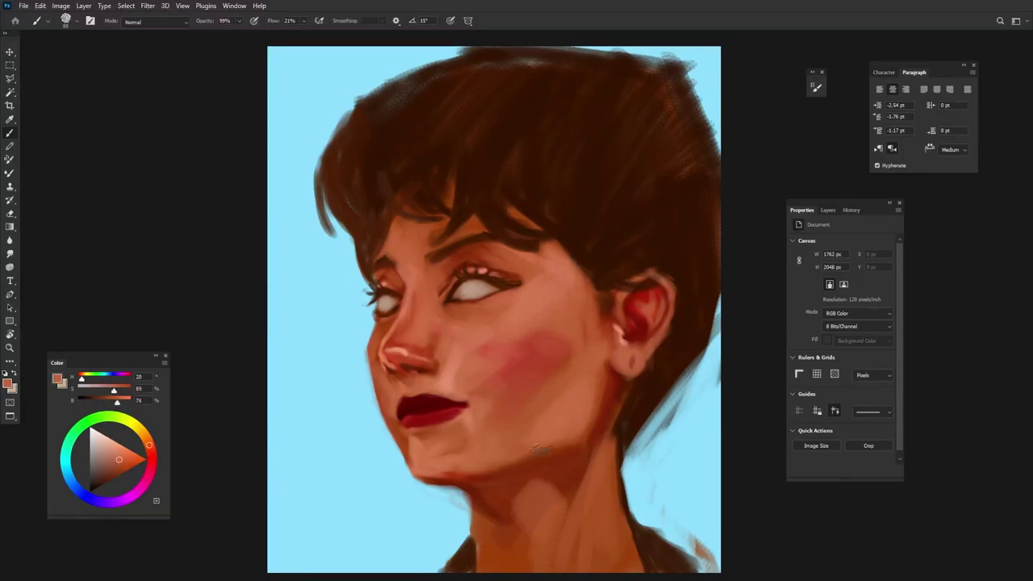
{"action": "left_click", "coordinate": [398, 426], "text": "alt"}
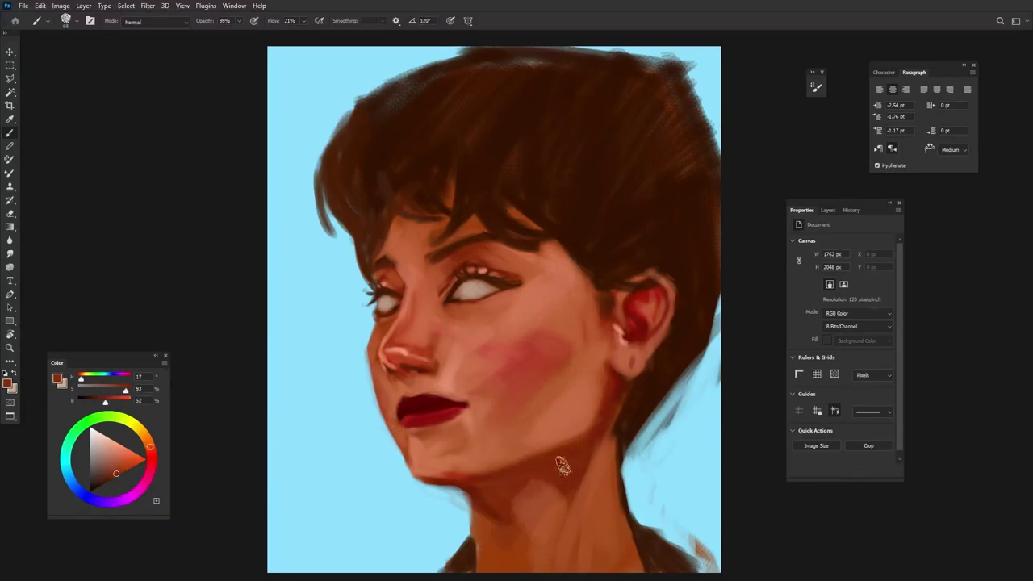
{"action": "left_click_drag", "start_coordinate": [560, 468], "coordinate": [473, 549]}
{"action": "mouse_move", "coordinate": [621, 387]}
{"action": "left_mouse_down"}
{"action": "mouse_move", "coordinate": [568, 563]}
{"action": "mouse_move", "coordinate": [613, 460]}
{"action": "mouse_move", "coordinate": [535, 541]}
{"action": "mouse_move", "coordinate": [544, 473]}
{"action": "mouse_move", "coordinate": [584, 463]}
{"action": "left_mouse_up"}
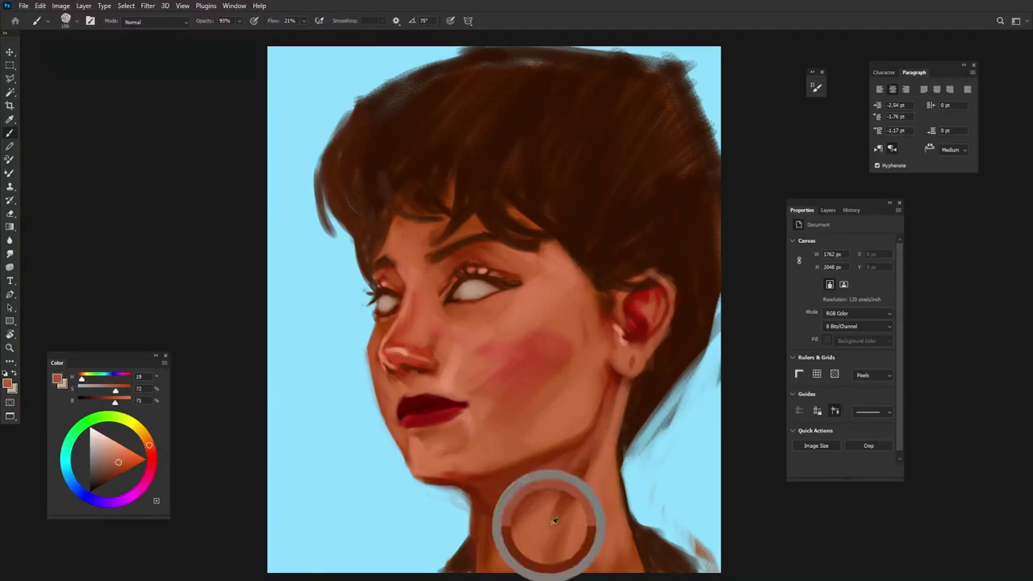
Darken the upper-left and top hair edges with the sampled dark brown
{"action": "left_click", "coordinate": [361, 123], "text": "alt"}
{"action": "left_click_drag", "start_coordinate": [323, 168], "coordinate": [356, 100]}
{"action": "left_click_drag", "start_coordinate": [330, 141], "coordinate": [468, 50]}
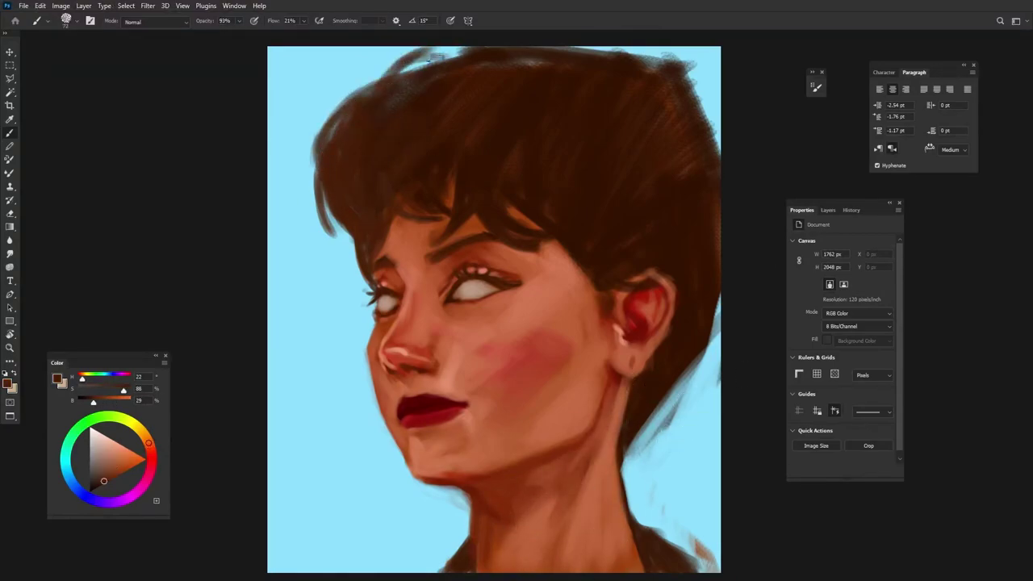
{"action": "left_click", "coordinate": [691, 73], "text": "alt"}
Extend the canvas rightward to 3057 px and fill the new area light blue
{"action": "left_click_drag", "start_coordinate": [693, 380], "coordinate": [646, 444]}
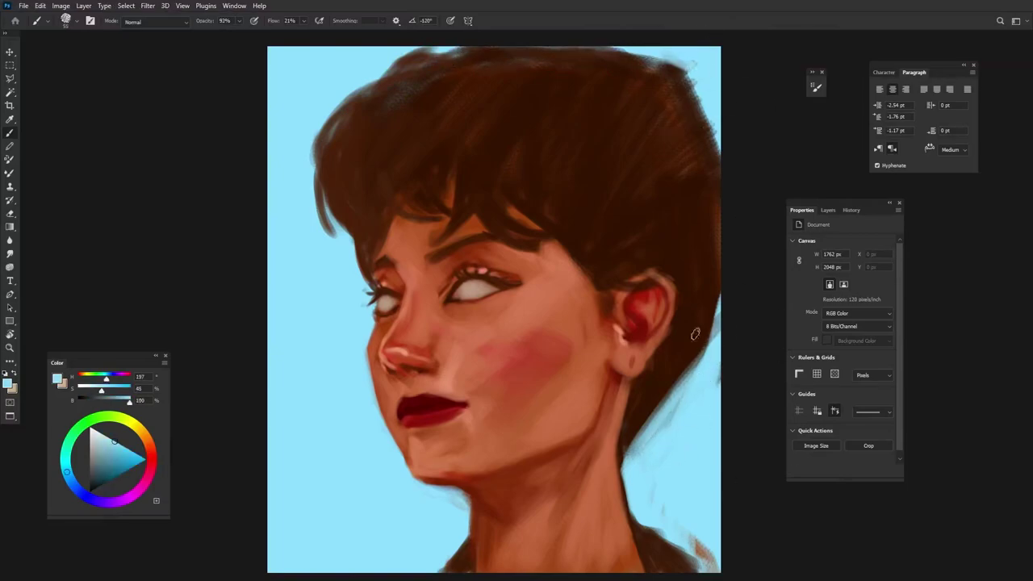
{"action": "key", "text": "ctrl+minus"}
{"action": "key", "text": "c"}
{"action": "left_click_drag", "start_coordinate": [604, 347], "coordinate": [702, 347]}
{"action": "key", "text": "Return"}
{"action": "left_click_drag", "start_coordinate": [731, 116], "coordinate": [493, 479]}
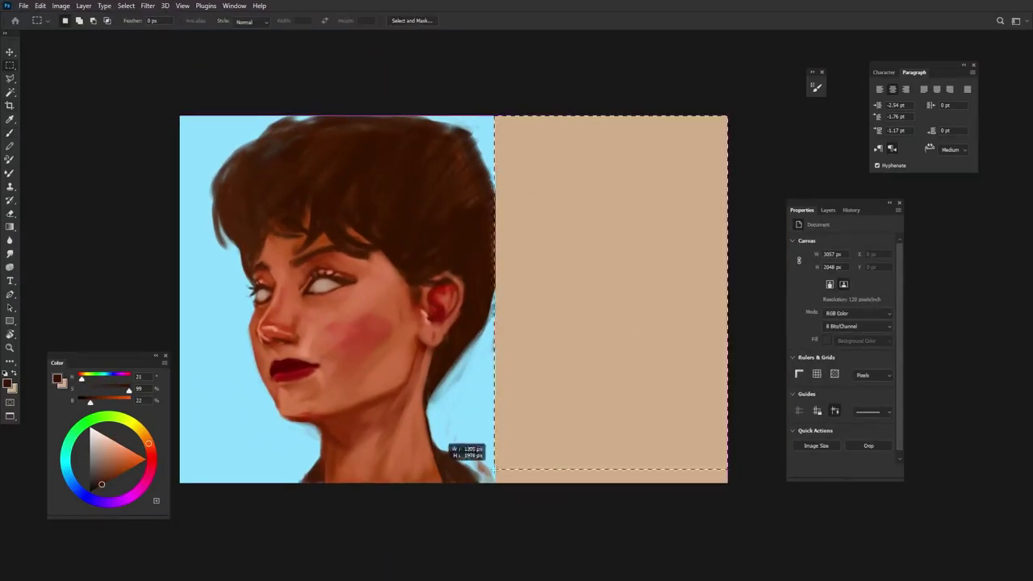
{"action": "key", "text": "b"}
{"action": "left_click", "coordinate": [484, 468], "text": "alt"}
{"action": "key", "text": "alt+BackSpace"}
{"action": "key", "text": "ctrl+d"}
Refine the hair's top and right edges with dark brown strokes
{"action": "scroll", "coordinate": [484, 218], "scroll_direction": "up", "scroll_amount": 2}
{"action": "left_click", "coordinate": [530, 208], "text": "alt"}
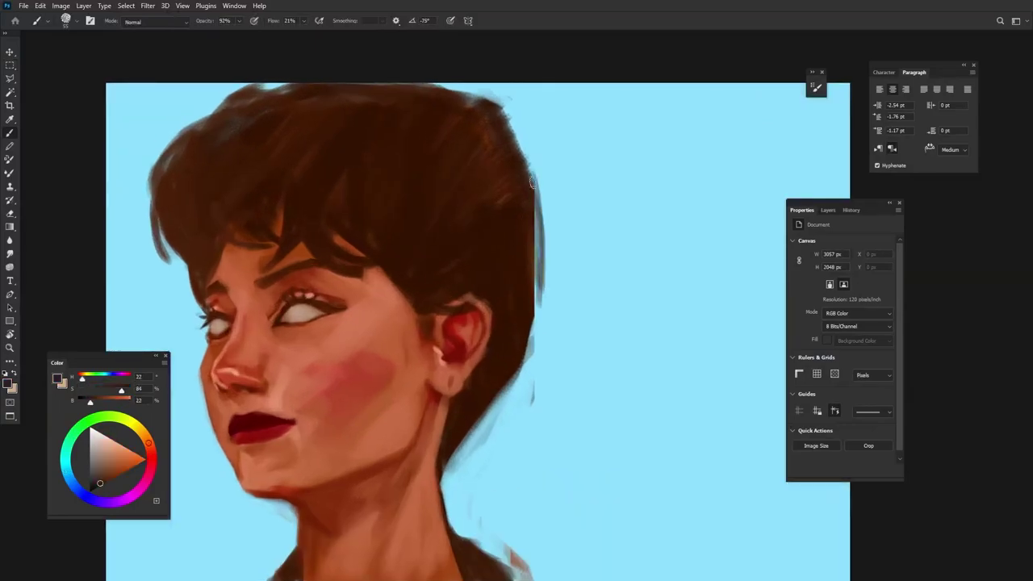
{"action": "left_click_drag", "start_coordinate": [531, 173], "coordinate": [533, 347]}
{"action": "mouse_move", "coordinate": [524, 130]}
{"action": "left_mouse_down"}
{"action": "mouse_move", "coordinate": [565, 138]}
{"action": "mouse_move", "coordinate": [520, 139]}
{"action": "mouse_move", "coordinate": [484, 95]}
{"action": "mouse_move", "coordinate": [579, 210]}
{"action": "left_mouse_up"}
{"action": "left_click_drag", "start_coordinate": [583, 267], "coordinate": [571, 422]}
{"action": "left_click", "coordinate": [527, 432], "text": "alt"}
{"action": "left_click", "coordinate": [522, 351], "text": "alt"}
Check the brush tip shape settings, then paint deeper red blush on the cheek
{"action": "left_click_drag", "start_coordinate": [523, 360], "coordinate": [522, 351]}
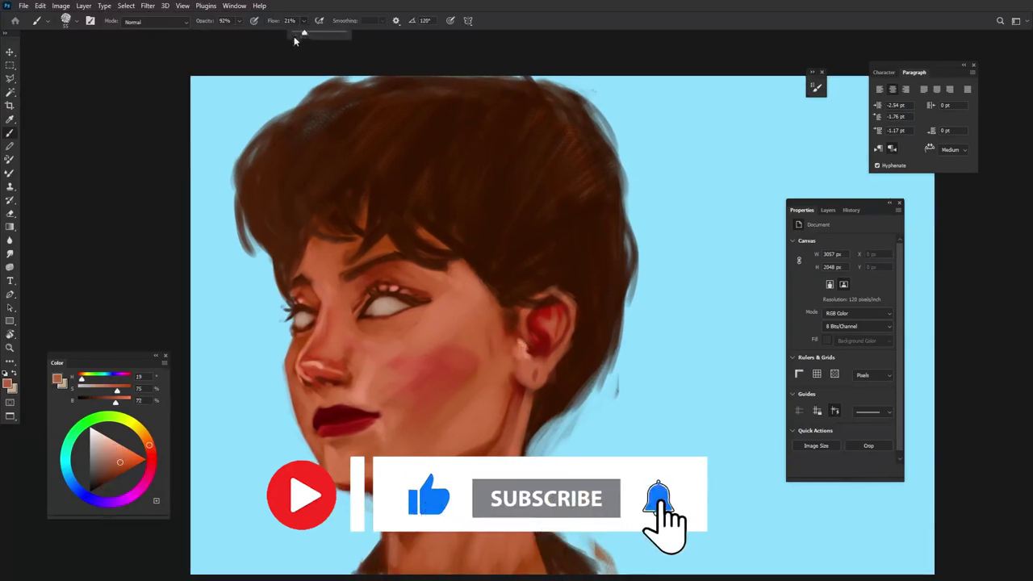
{"action": "left_click", "coordinate": [816, 87]}
{"action": "left_click", "coordinate": [659, 113]}
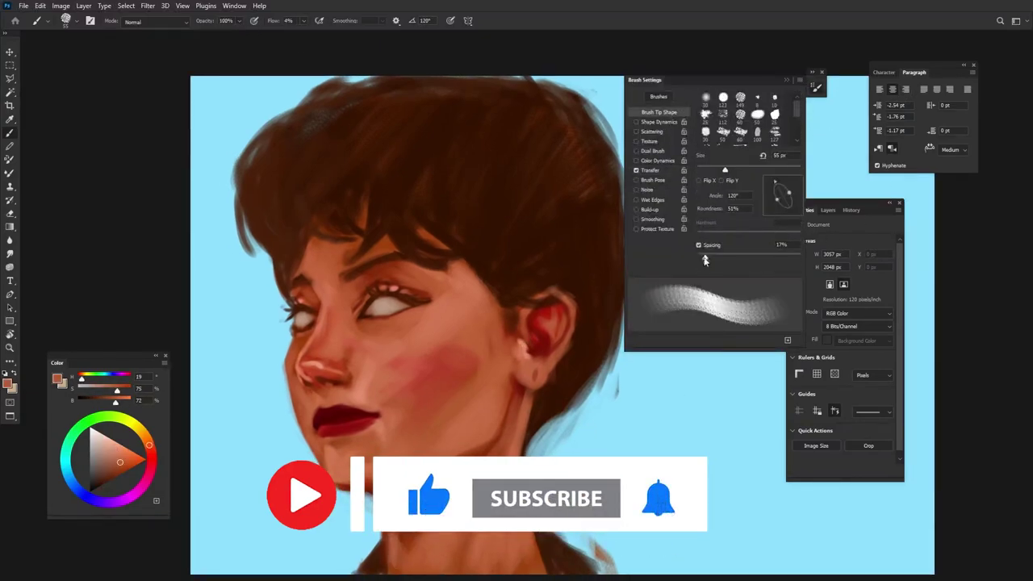
{"action": "left_click", "coordinate": [815, 87]}
{"action": "mouse_move", "coordinate": [471, 360]}
{"action": "left_mouse_down"}
{"action": "mouse_move", "coordinate": [403, 391]}
{"action": "mouse_move", "coordinate": [424, 388]}
{"action": "mouse_move", "coordinate": [437, 402]}
{"action": "left_mouse_up"}
{"action": "left_click", "coordinate": [436, 379], "text": "alt"}
Soften the dark line on the nose bridge with a light peach tone
{"action": "left_click", "coordinate": [452, 343], "text": "alt"}
{"action": "left_click", "coordinate": [475, 324], "text": "alt"}
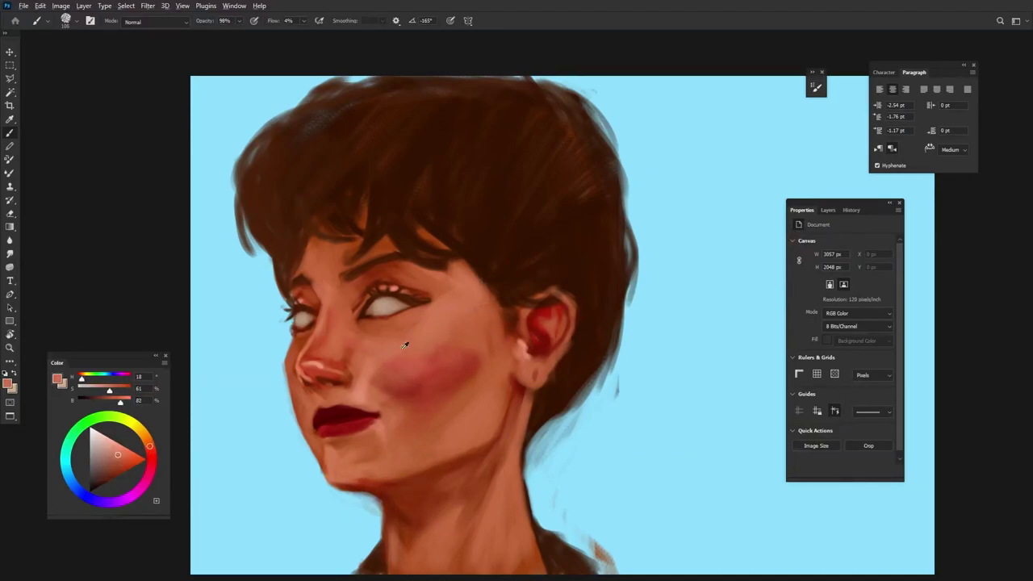
{"action": "left_click", "coordinate": [463, 320], "text": "alt"}
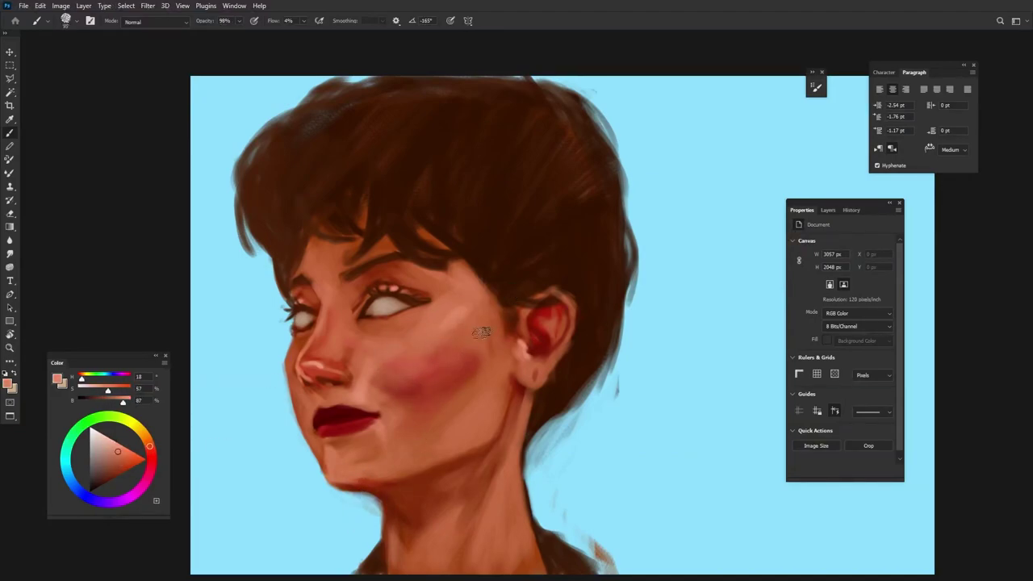
{"action": "left_click", "coordinate": [372, 379], "text": "alt"}
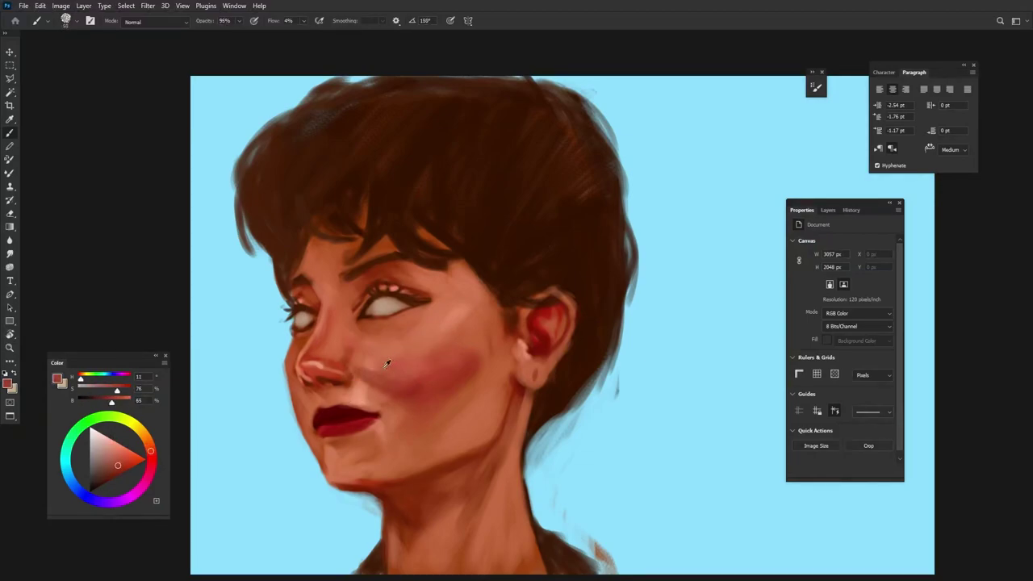
{"action": "left_click", "coordinate": [363, 360], "text": "alt"}
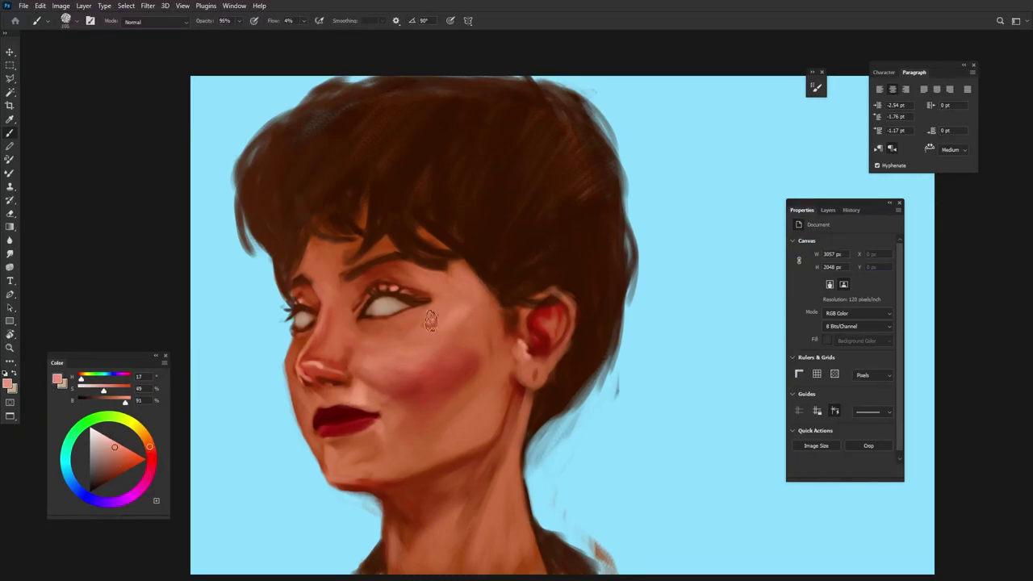
{"action": "left_click", "coordinate": [353, 408], "text": "alt"}
{"action": "left_click", "coordinate": [363, 417], "text": "alt"}
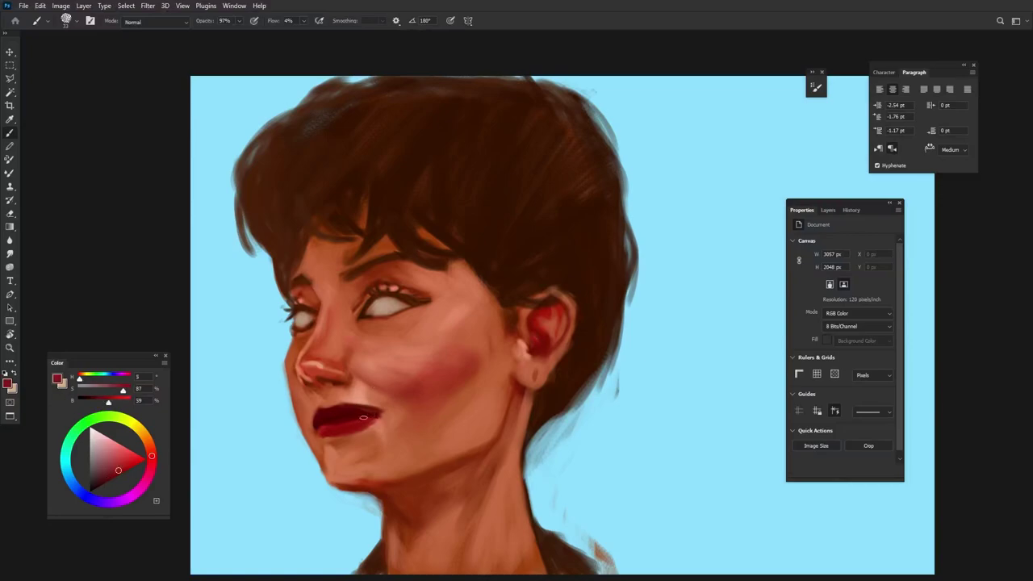
{"action": "left_click", "coordinate": [387, 410], "text": "alt"}
{"action": "key", "text": "x"}
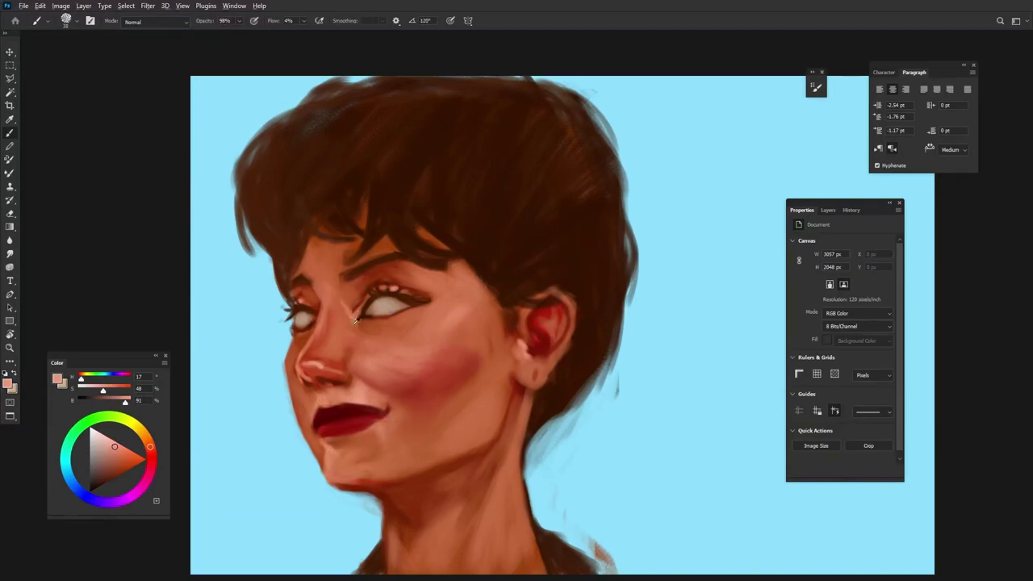
{"action": "left_click_drag", "start_coordinate": [353, 321], "coordinate": [367, 310]}
Sample eyelid red, brow and hair browns, and skin tones beside the nose
{"action": "left_click", "coordinate": [413, 291], "text": "alt"}
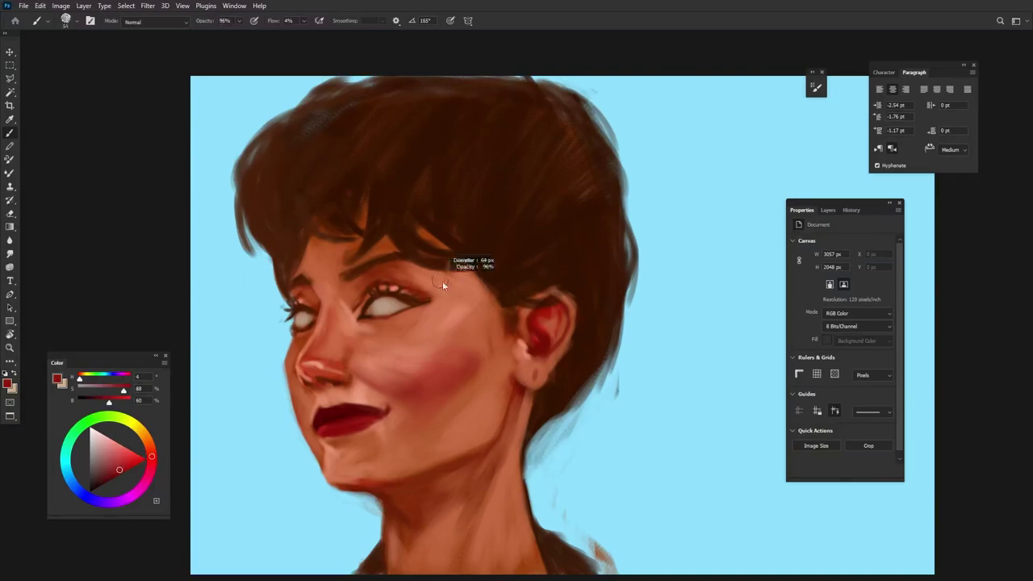
{"action": "left_click", "coordinate": [392, 245], "text": "alt"}
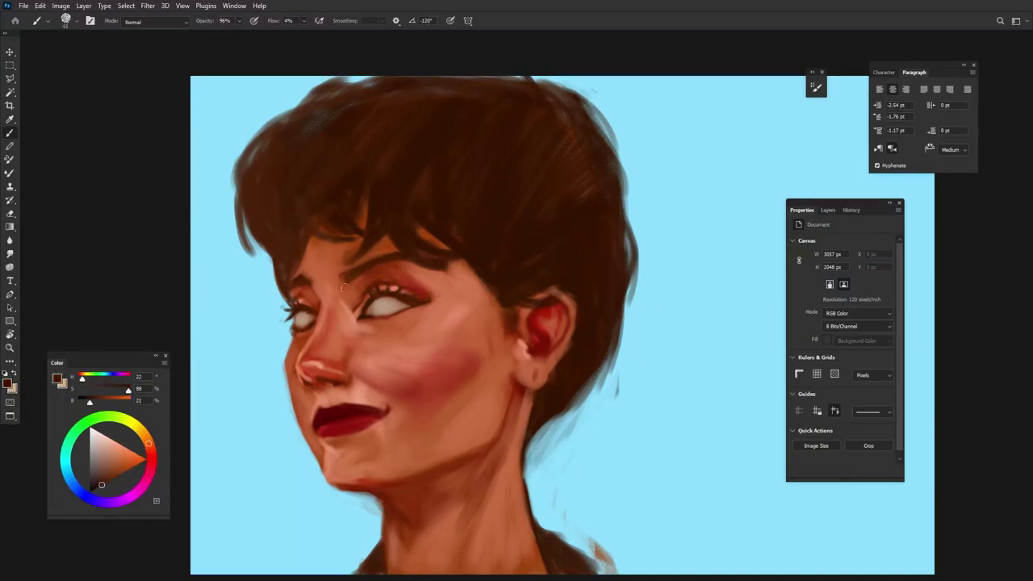
{"action": "left_click", "coordinate": [425, 256], "text": "alt"}
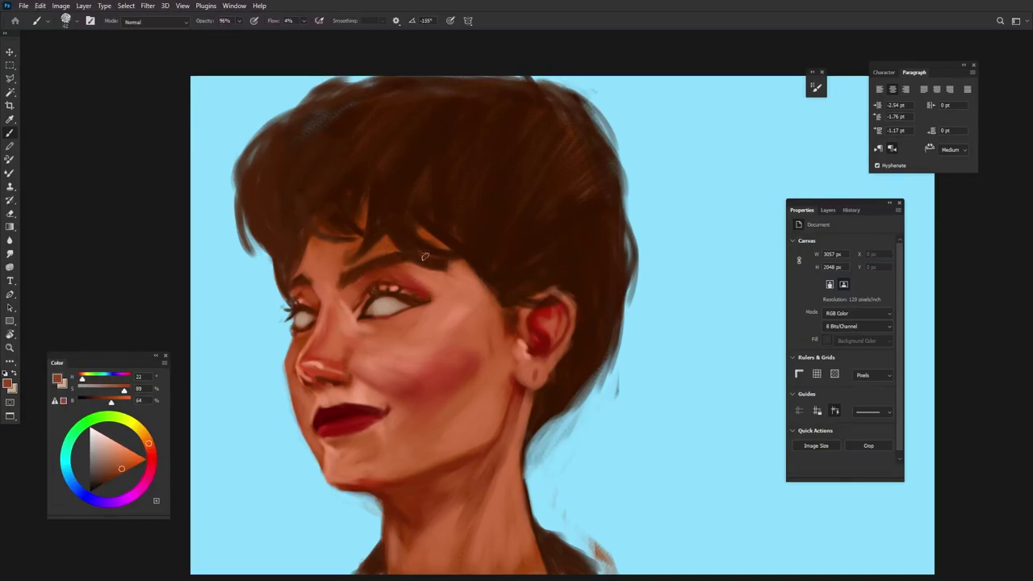
{"action": "left_click", "coordinate": [400, 259], "text": "alt"}
{"action": "left_click", "coordinate": [443, 275], "text": "alt"}
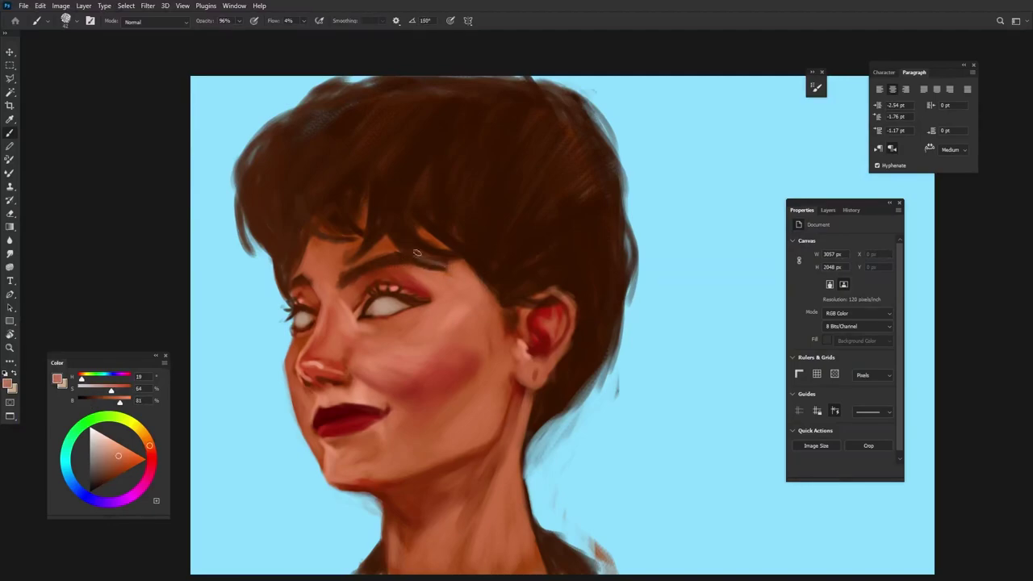
{"action": "left_click", "coordinate": [380, 189], "text": "alt"}
{"action": "left_click", "coordinate": [332, 338], "text": "alt"}
Shade the chin darker, then add a light highlight below the lower lip at 86% opacity
{"action": "left_click", "coordinate": [349, 476], "text": "alt"}
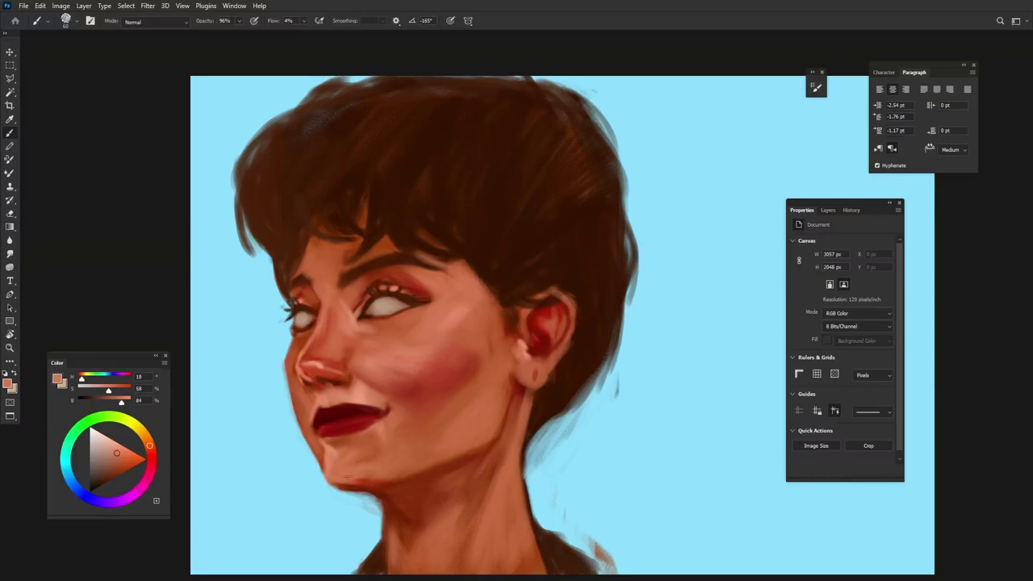
{"action": "left_click", "coordinate": [353, 457], "text": "alt"}
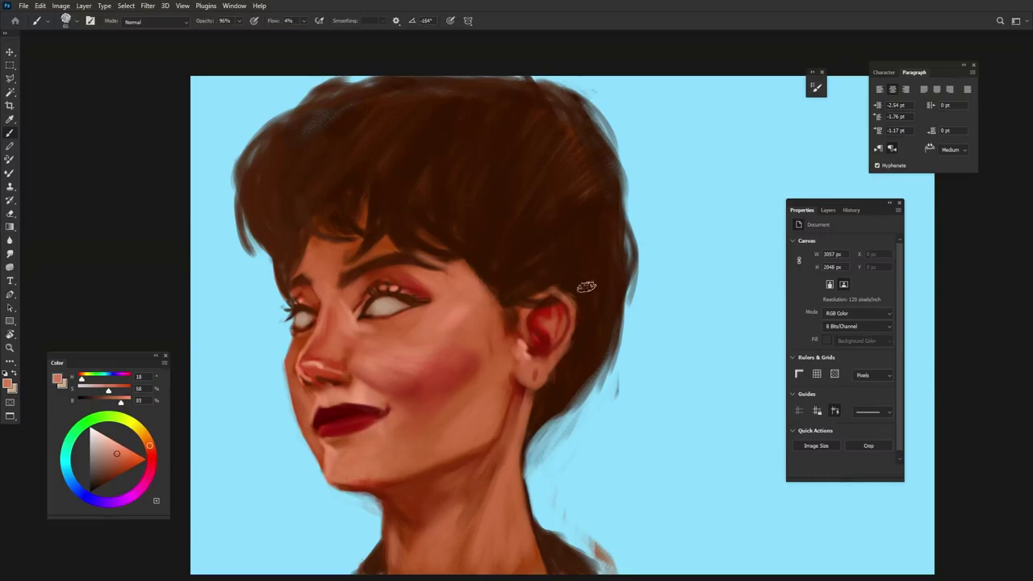
{"action": "left_click_drag", "start_coordinate": [344, 488], "coordinate": [342, 477]}
{"action": "key", "text": "8"}
{"action": "key", "text": "6"}
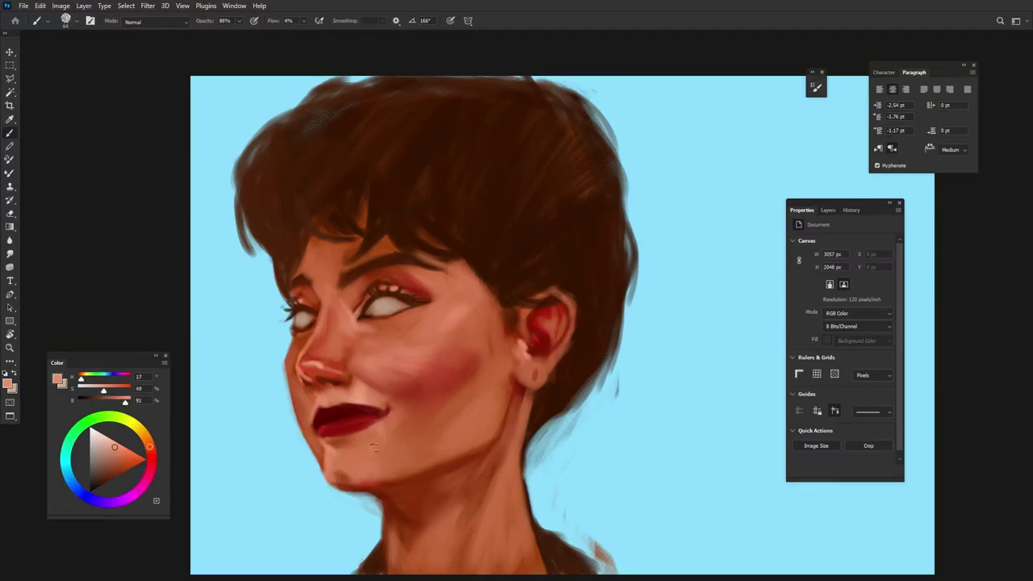
{"action": "left_click_drag", "start_coordinate": [372, 425], "coordinate": [373, 457]}
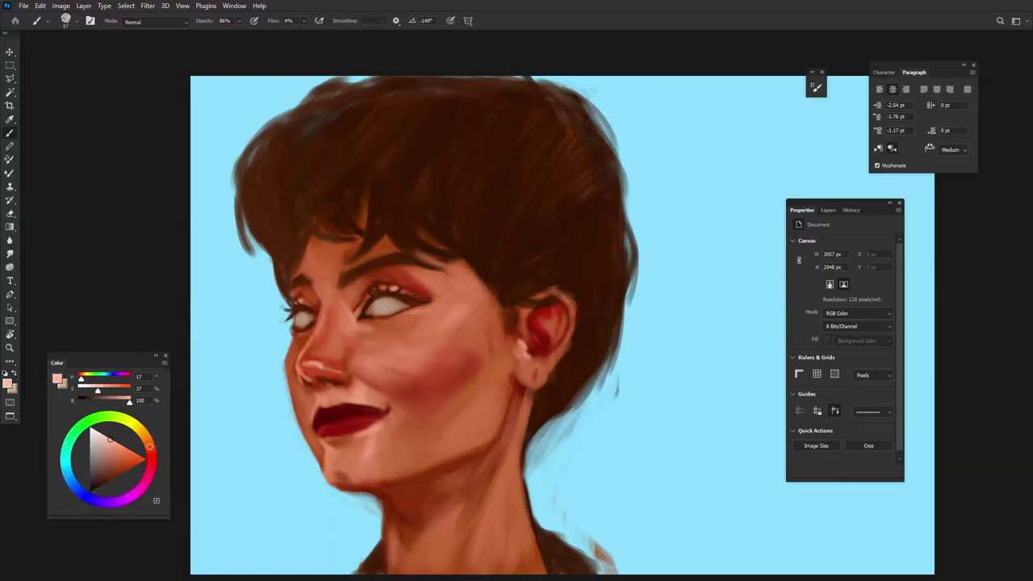
Sample a range of skin tones across the nose, lips, cheeks, eye and ear
{"action": "left_click", "coordinate": [326, 324], "text": "alt"}
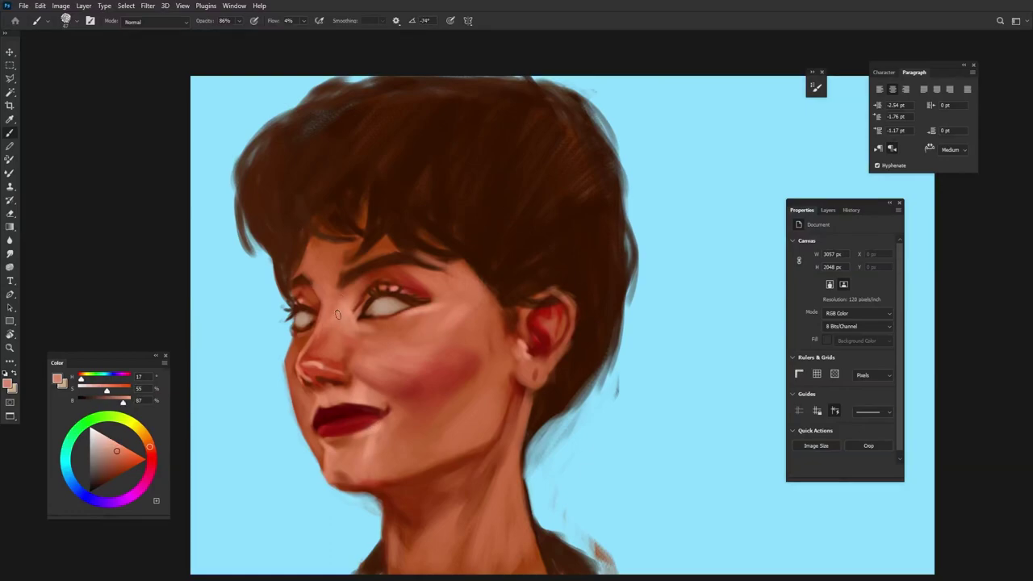
{"action": "left_click", "coordinate": [323, 358], "text": "alt"}
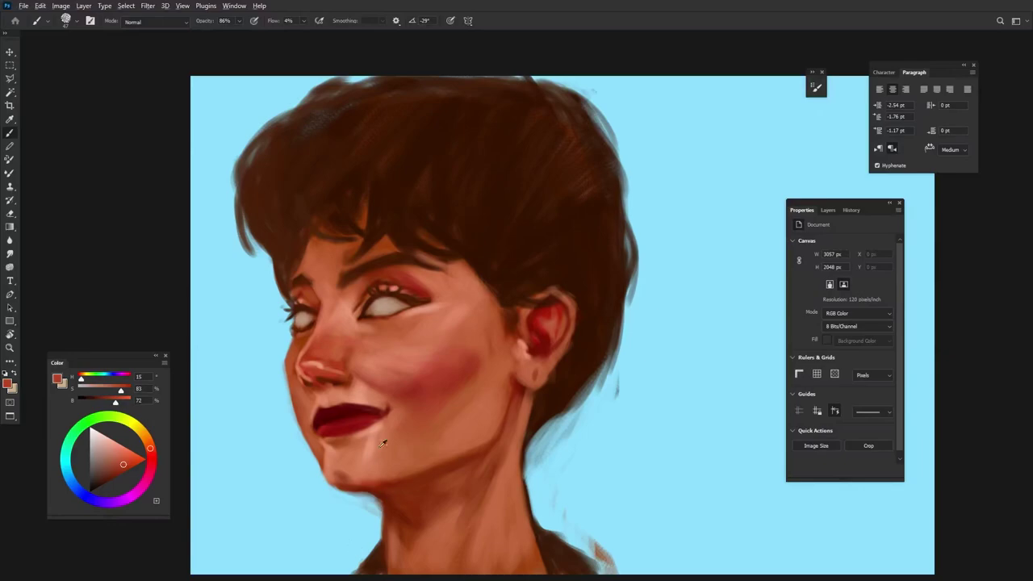
{"action": "left_click", "coordinate": [367, 422], "text": "alt"}
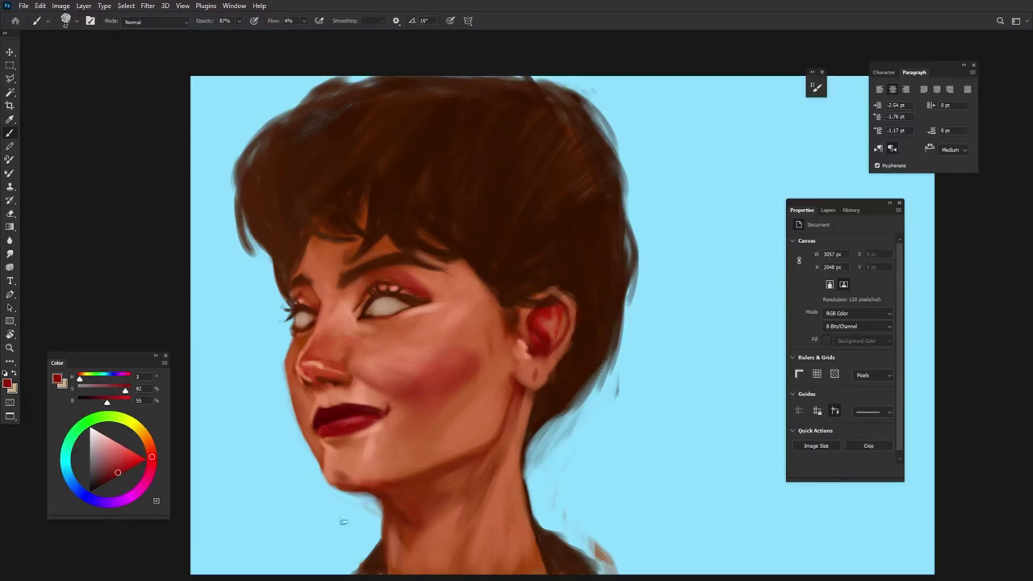
{"action": "left_click", "coordinate": [324, 390], "text": "alt"}
{"action": "left_click", "coordinate": [416, 352], "text": "alt"}
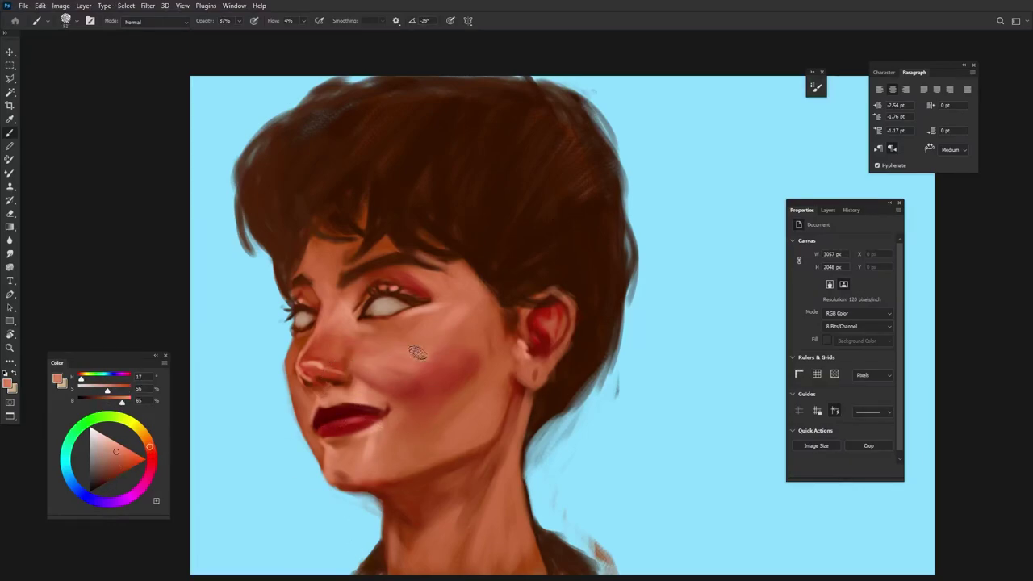
{"action": "left_click", "coordinate": [375, 364], "text": "alt"}
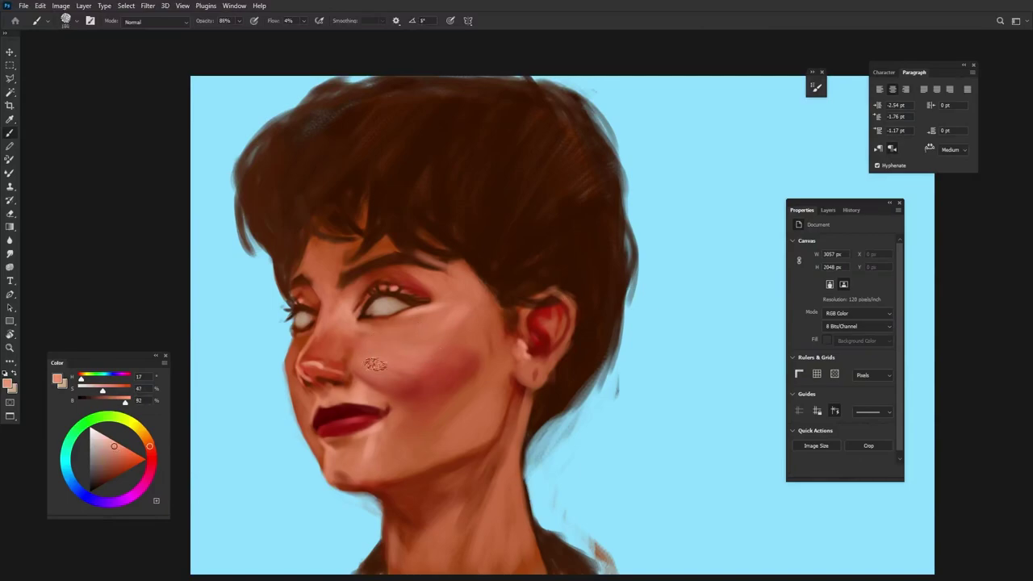
{"action": "left_click", "coordinate": [478, 348], "text": "alt"}
{"action": "left_click", "coordinate": [404, 331], "text": "alt"}
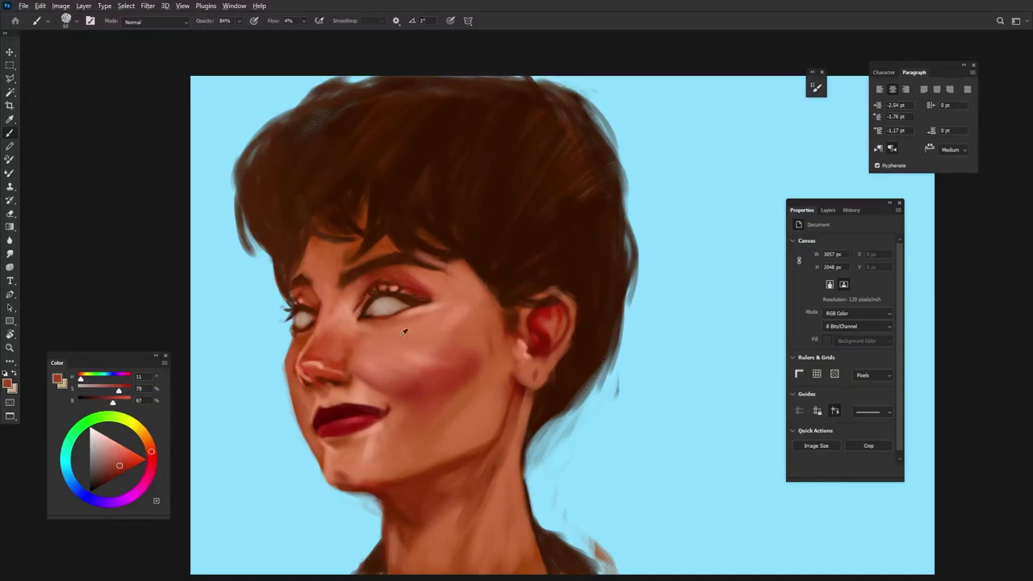
{"action": "left_click", "coordinate": [439, 297], "text": "alt"}
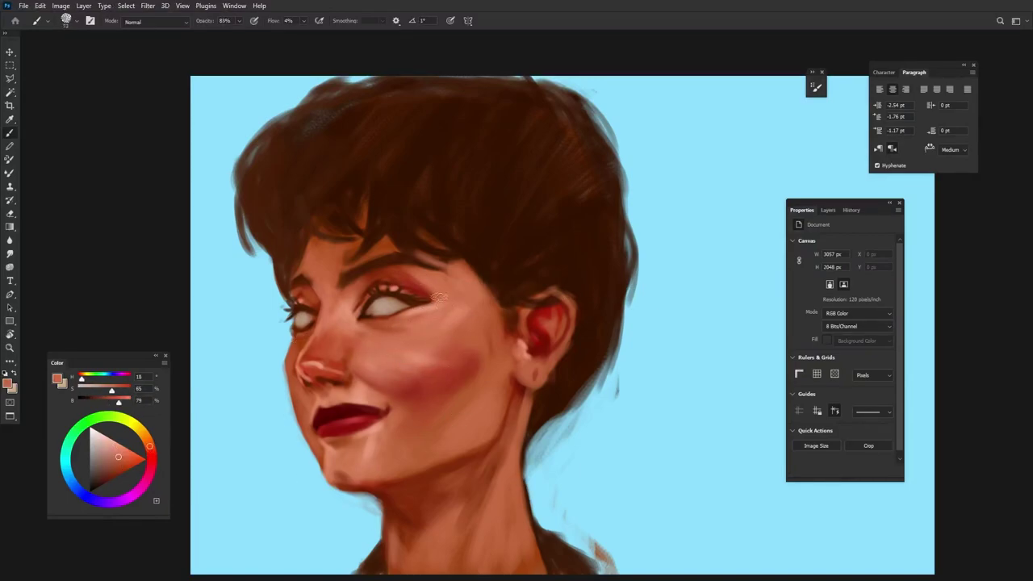
{"action": "left_click", "coordinate": [388, 314], "text": "alt"}
{"action": "left_click", "coordinate": [322, 399], "text": "alt"}
{"action": "left_click", "coordinate": [300, 424], "text": "alt"}
{"action": "left_click", "coordinate": [389, 333], "text": "alt"}
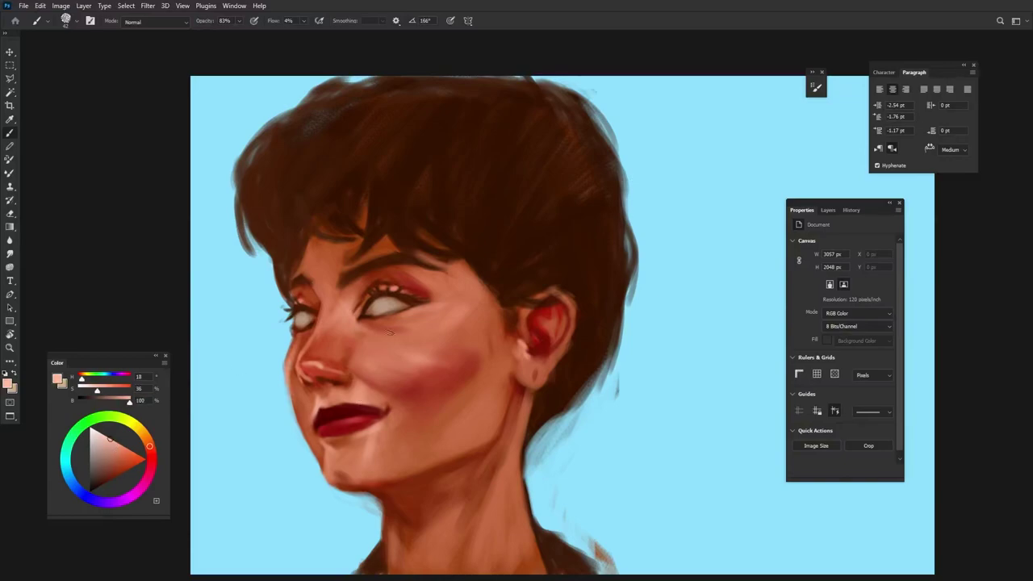
{"action": "left_click", "coordinate": [480, 309], "text": "alt"}
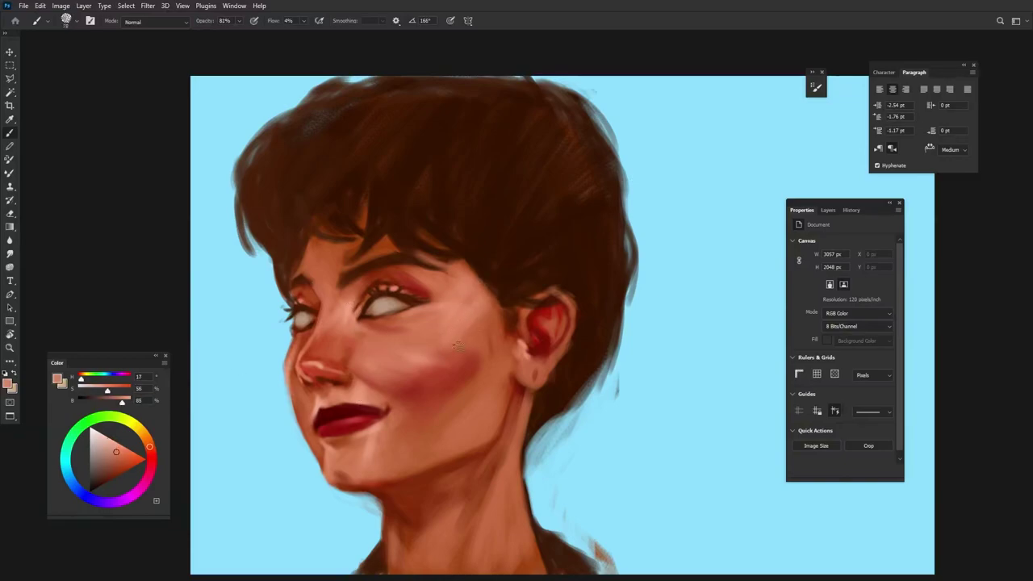
{"action": "left_click", "coordinate": [493, 277], "text": "alt"}
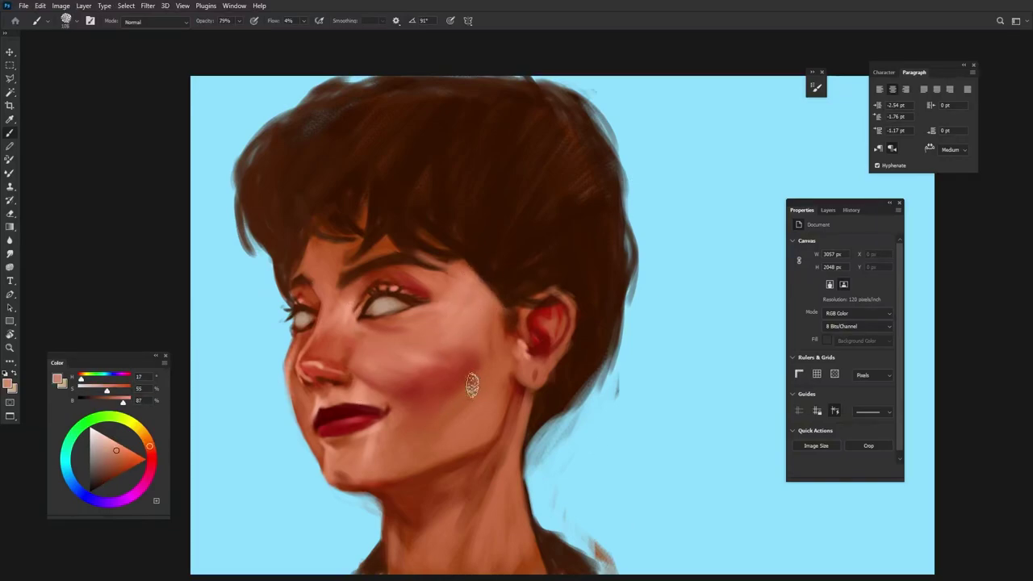
Set a roughly 120 px brush and soften the left jaw edge with faint strokes
{"action": "right_click", "coordinate": [418, 435], "text": "alt"}
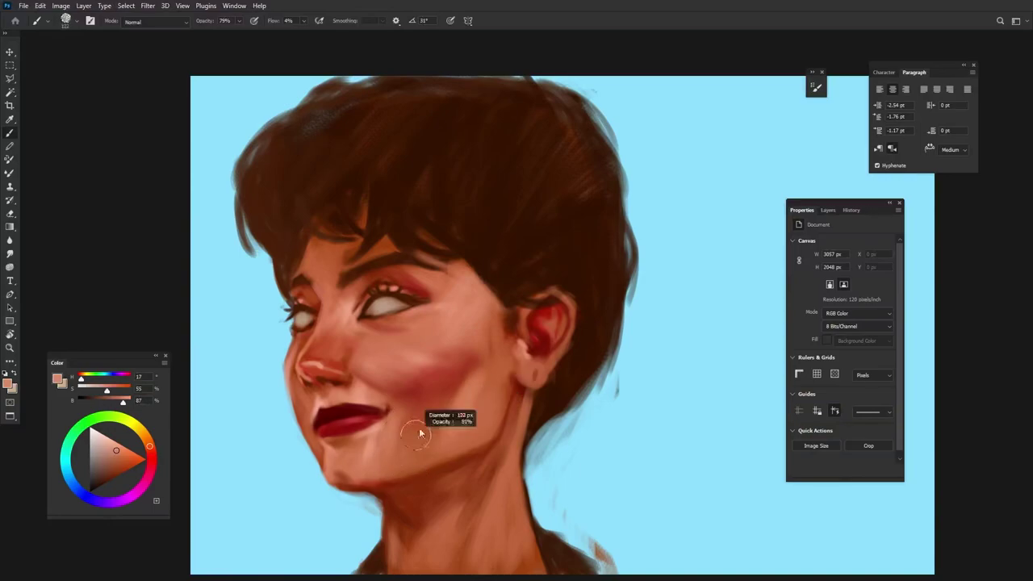
{"action": "left_click", "coordinate": [462, 408], "text": "alt"}
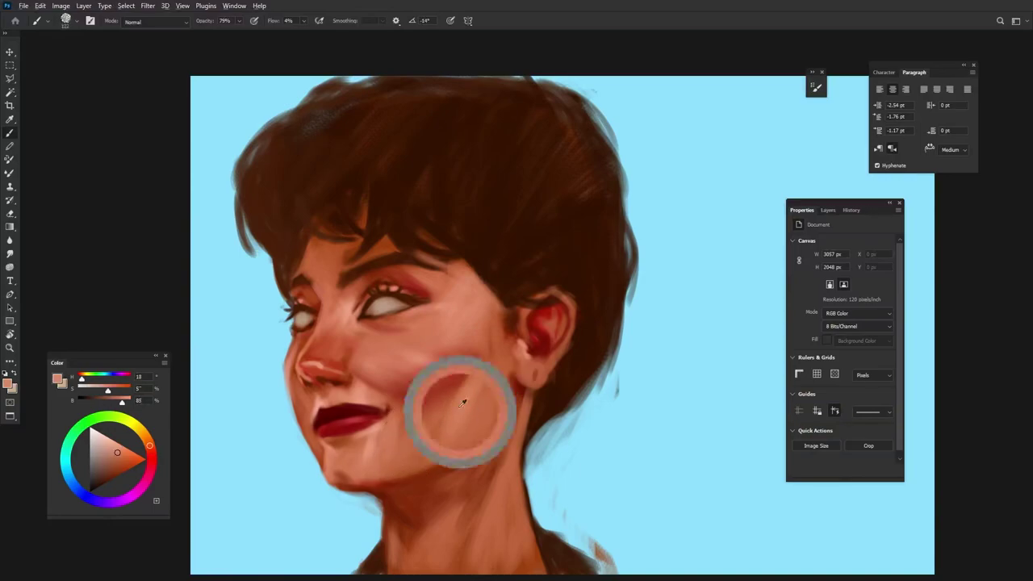
{"action": "left_click", "coordinate": [303, 386], "text": "alt"}
{"action": "left_click", "coordinate": [305, 365], "text": "alt"}
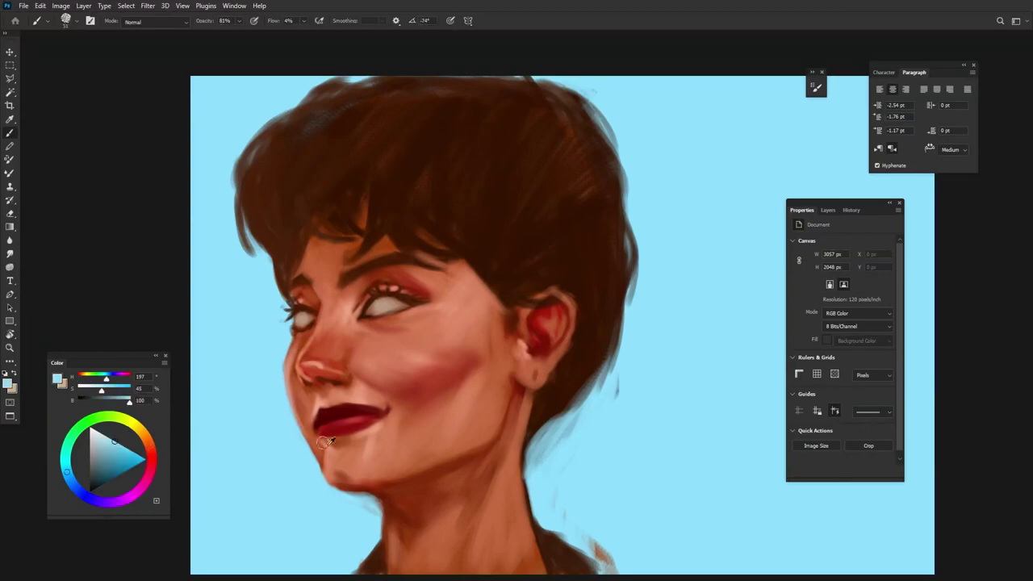
{"action": "left_click_drag", "start_coordinate": [297, 402], "coordinate": [304, 426]}
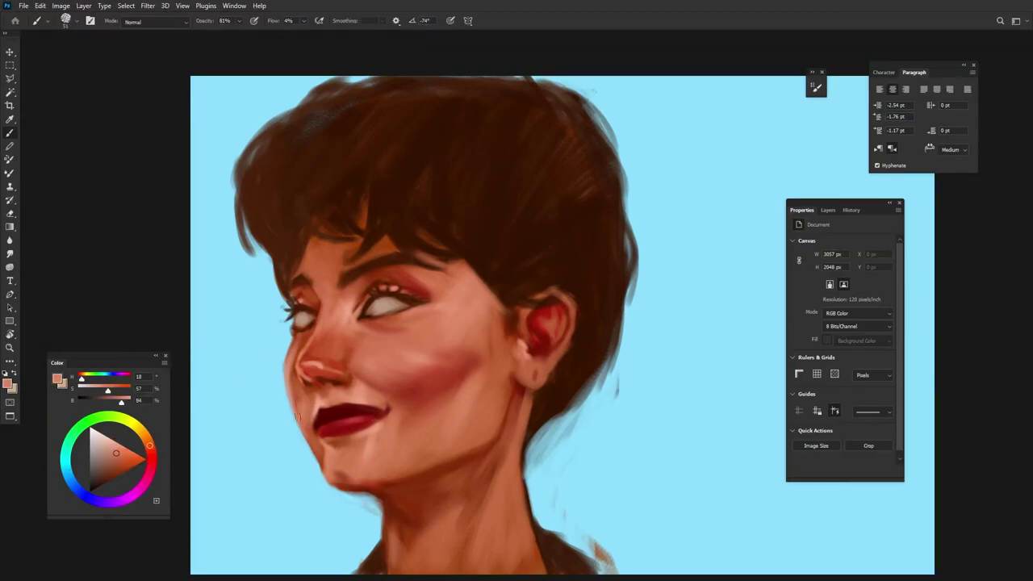
Sample nostril, chin, neck and under-chin shadow tones, ending on the dark hair brown
{"action": "left_click", "coordinate": [304, 391], "text": "alt"}
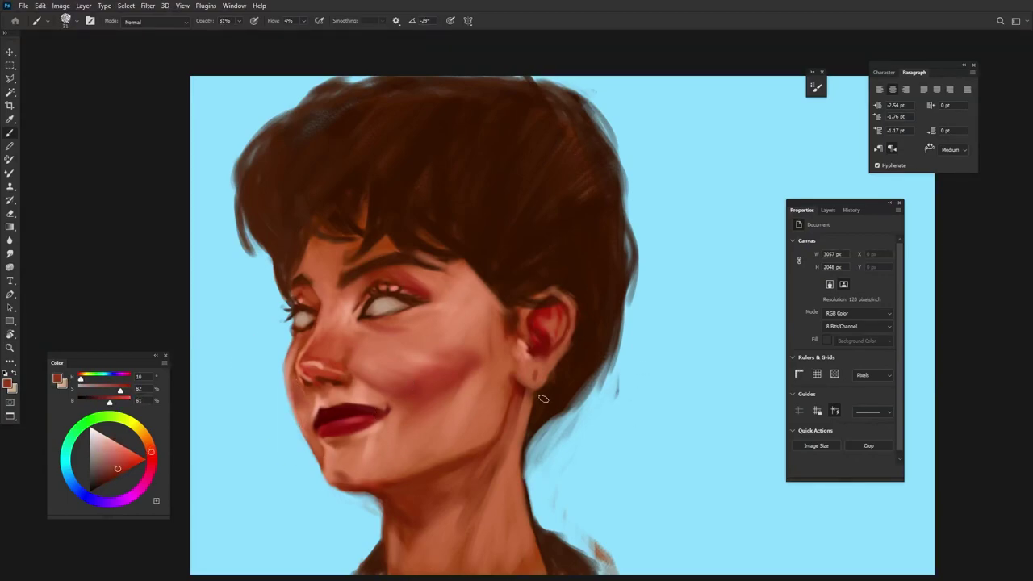
{"action": "left_click", "coordinate": [299, 408], "text": "alt"}
{"action": "left_click", "coordinate": [281, 400], "text": "alt"}
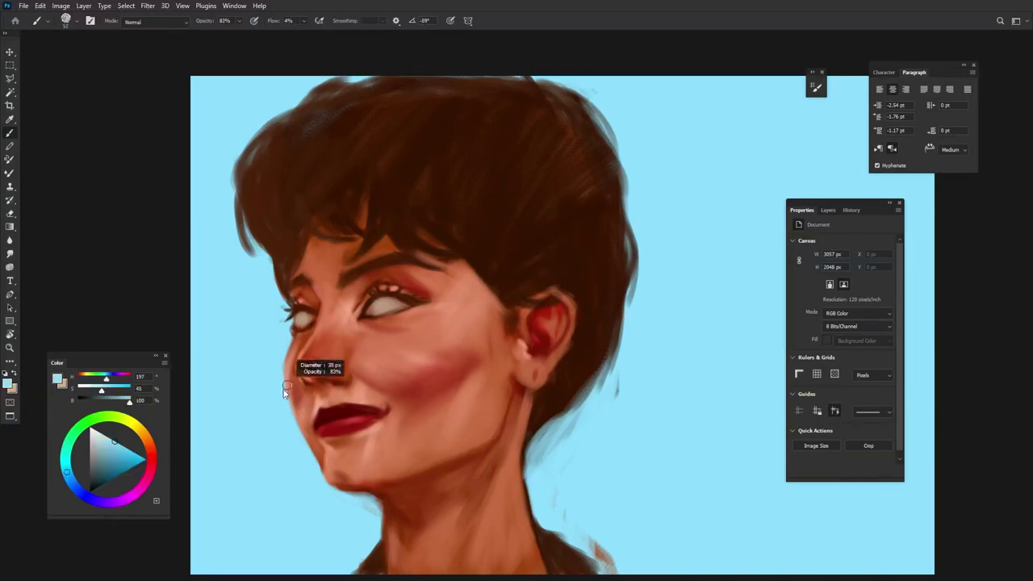
{"action": "left_click", "coordinate": [322, 445], "text": "alt"}
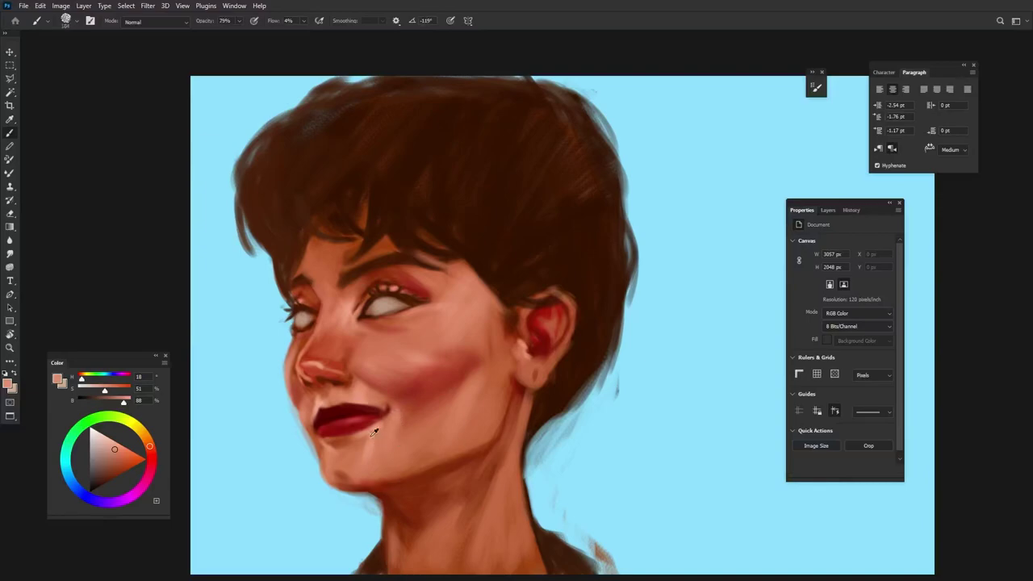
{"action": "left_click", "coordinate": [458, 478], "text": "alt"}
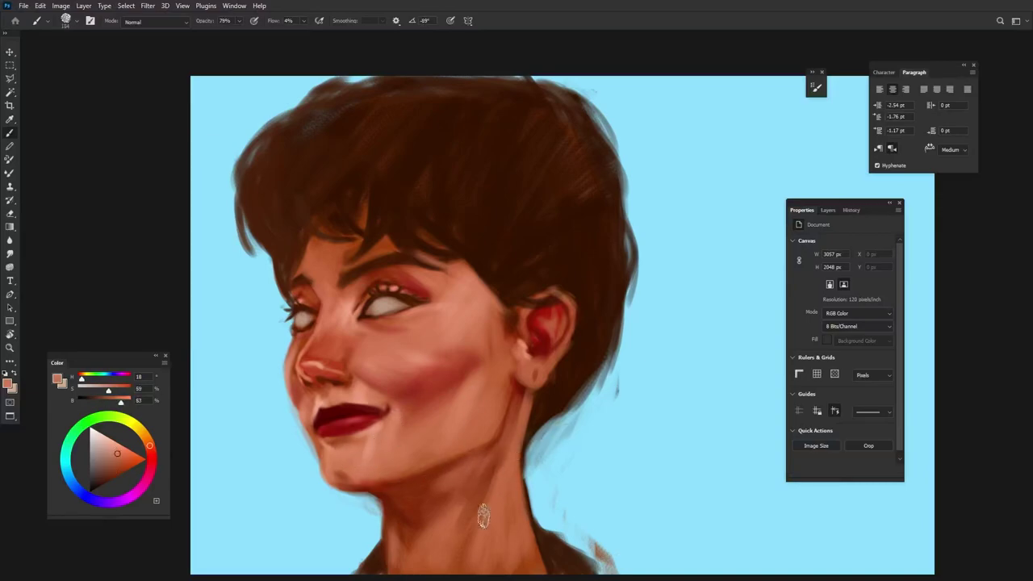
{"action": "left_click", "coordinate": [497, 484], "text": "alt"}
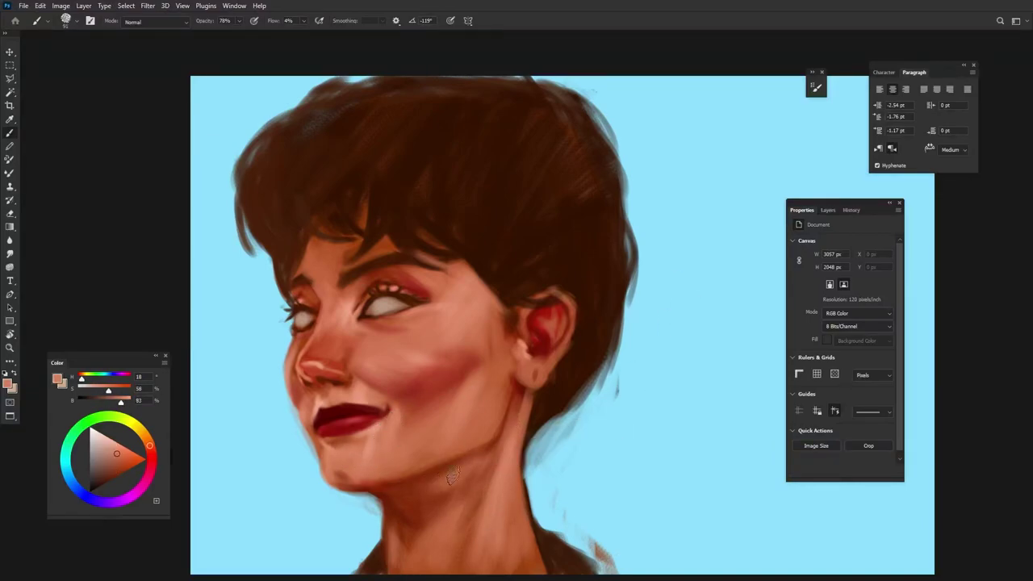
{"action": "left_click", "coordinate": [420, 506], "text": "alt"}
{"action": "left_click", "coordinate": [396, 498], "text": "alt"}
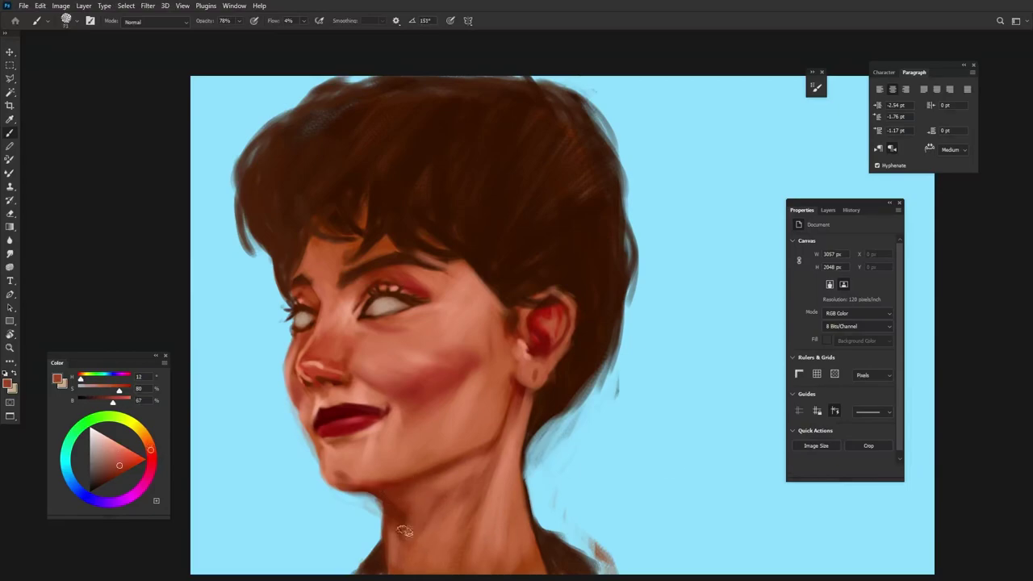
{"action": "left_click", "coordinate": [569, 290], "text": "alt"}
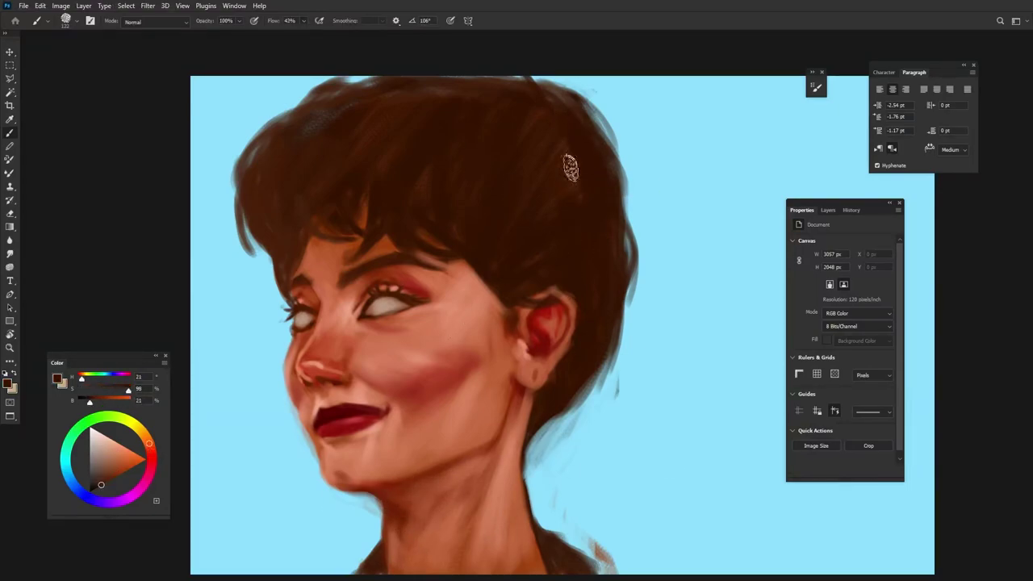
Repaint the top and left of the hair dark brown, then set a 15 px detail brush
{"action": "mouse_move", "coordinate": [415, 180]}
{"action": "left_mouse_down"}
{"action": "mouse_move", "coordinate": [272, 169]}
{"action": "mouse_move", "coordinate": [479, 153]}
{"action": "mouse_move", "coordinate": [637, 259]}
{"action": "left_mouse_up"}
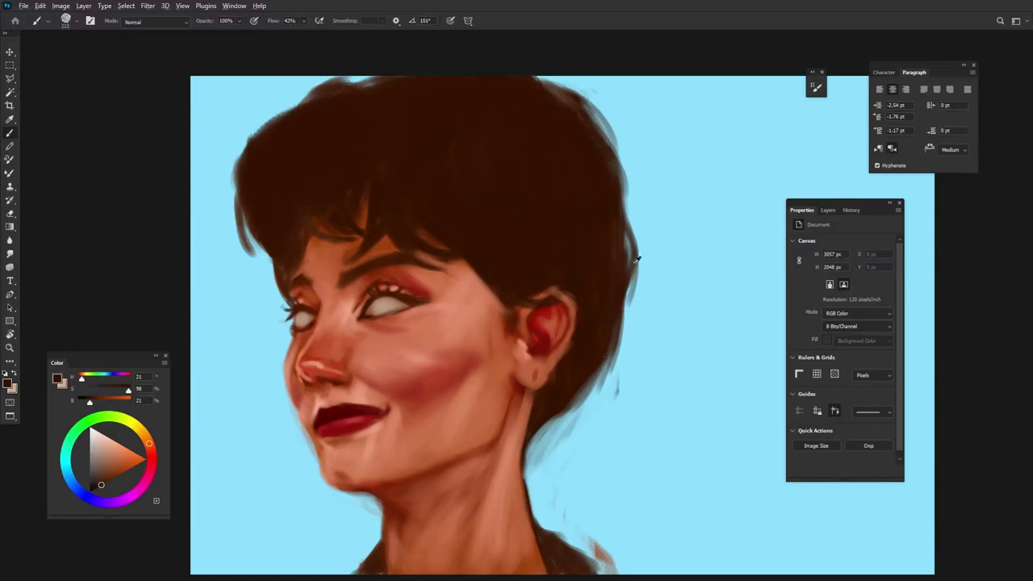
{"action": "left_click_drag", "start_coordinate": [681, 512], "coordinate": [606, 427]}
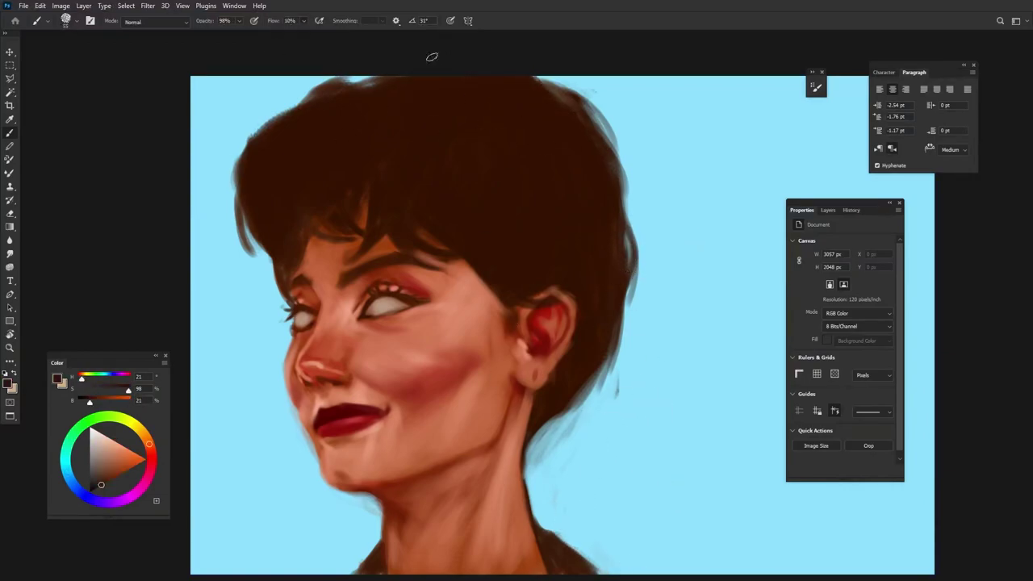
{"action": "left_click", "coordinate": [816, 87]}
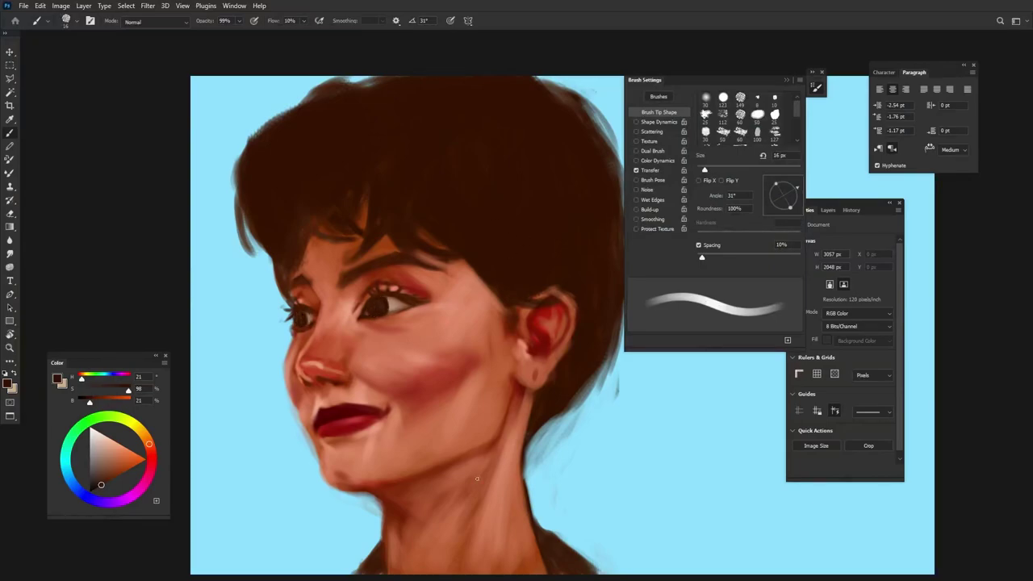
{"action": "left_click", "coordinate": [380, 301], "text": "alt"}
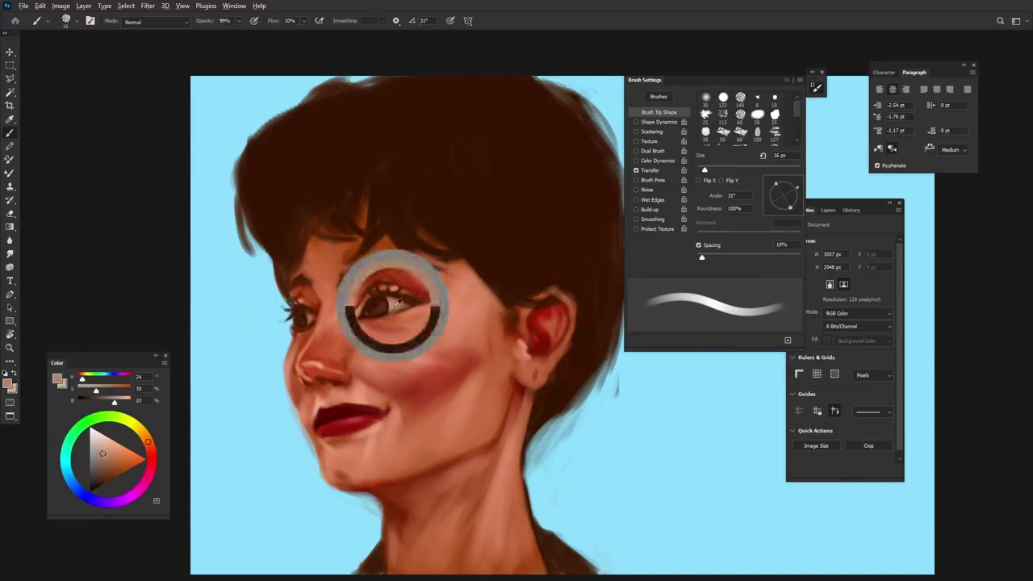
{"action": "key", "text": "bracketleft"}
{"action": "key", "text": "bracketleft"}
{"action": "key", "text": "bracketleft"}
{"action": "key", "text": "bracketright"}
{"action": "key", "text": "bracketright"}
{"action": "key", "text": "bracketright"}
Sample dark reddish browns for the iris with a smaller brush at 97% opacity
{"action": "left_click", "coordinate": [378, 314], "text": "alt"}
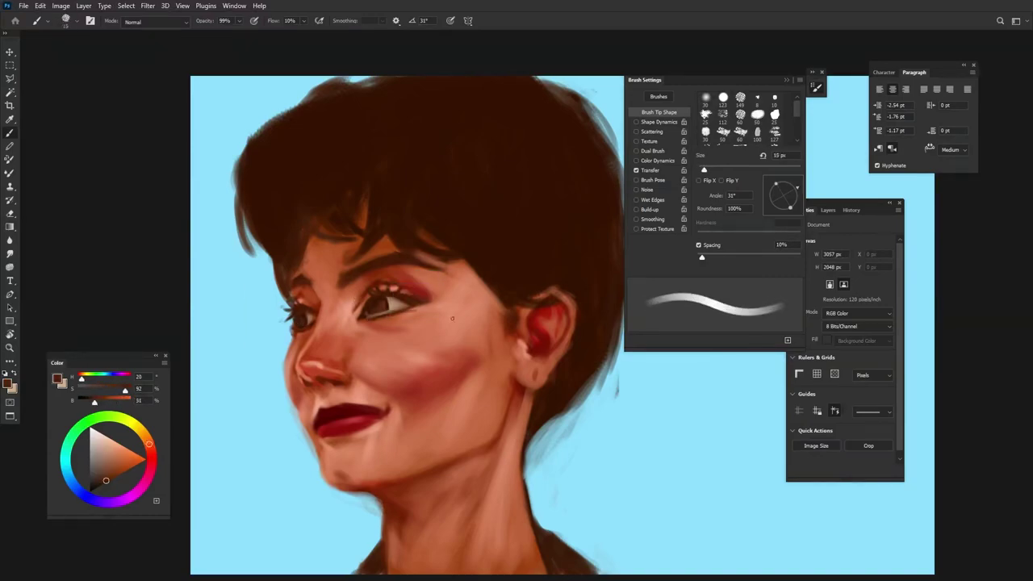
{"action": "left_click", "coordinate": [234, 347], "text": "alt"}
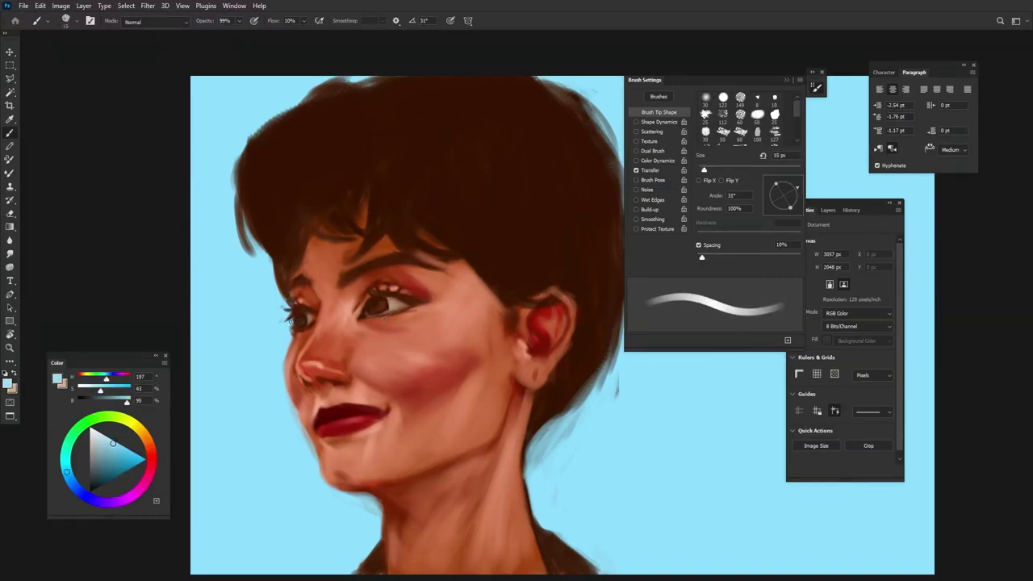
{"action": "left_click", "coordinate": [380, 305], "text": "alt"}
{"action": "key", "text": "bracketleft"}
{"action": "key", "text": "bracketleft"}
{"action": "key", "text": "bracketleft"}
{"action": "key", "text": "bracketleft"}
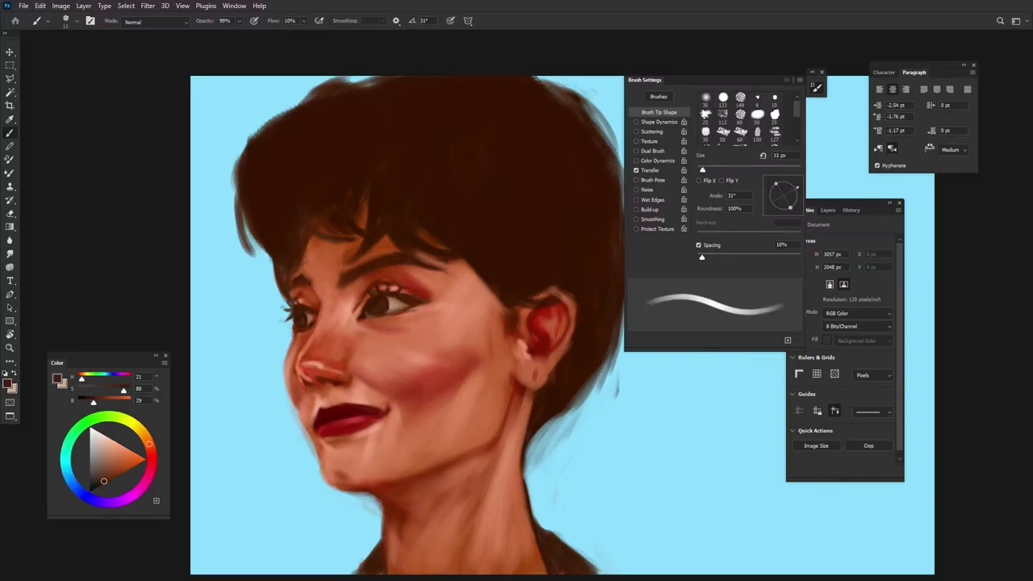
{"action": "left_click", "coordinate": [388, 306], "text": "alt"}
{"action": "key", "text": "9"}
{"action": "key", "text": "7"}
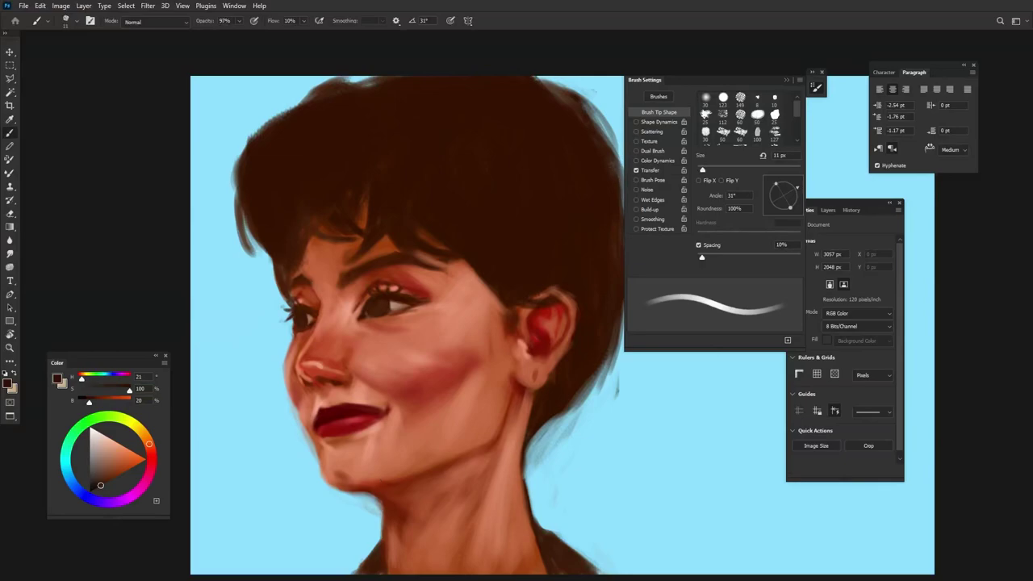
{"action": "key", "text": "bracketright"}
Set 94% opacity and a 14 px brush, sampling light peach and pink skin for the eyelid
{"action": "left_click", "coordinate": [368, 314], "text": "alt"}
{"action": "key", "text": "9"}
{"action": "key", "text": "4"}
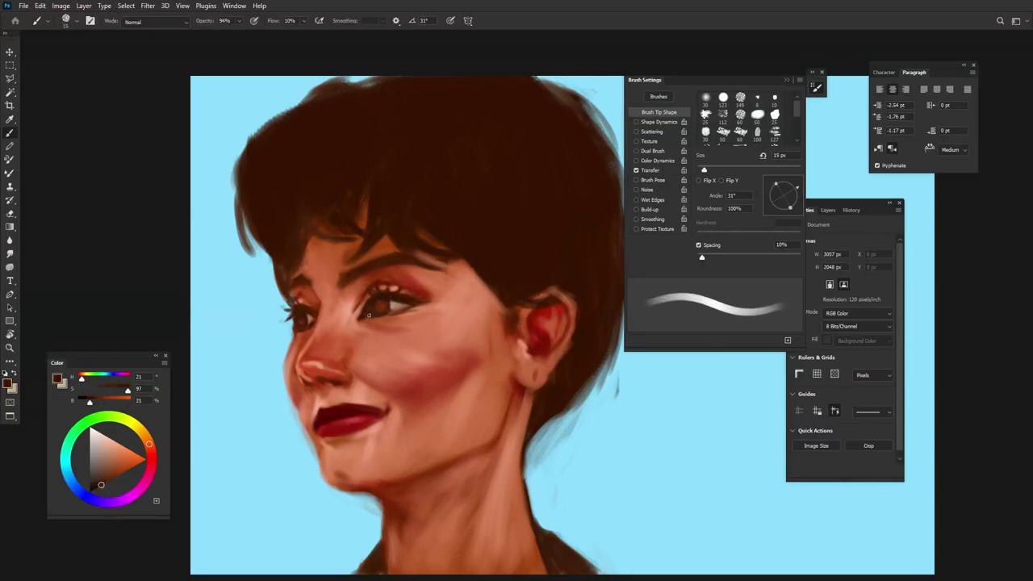
{"action": "left_click", "coordinate": [392, 287], "text": "alt"}
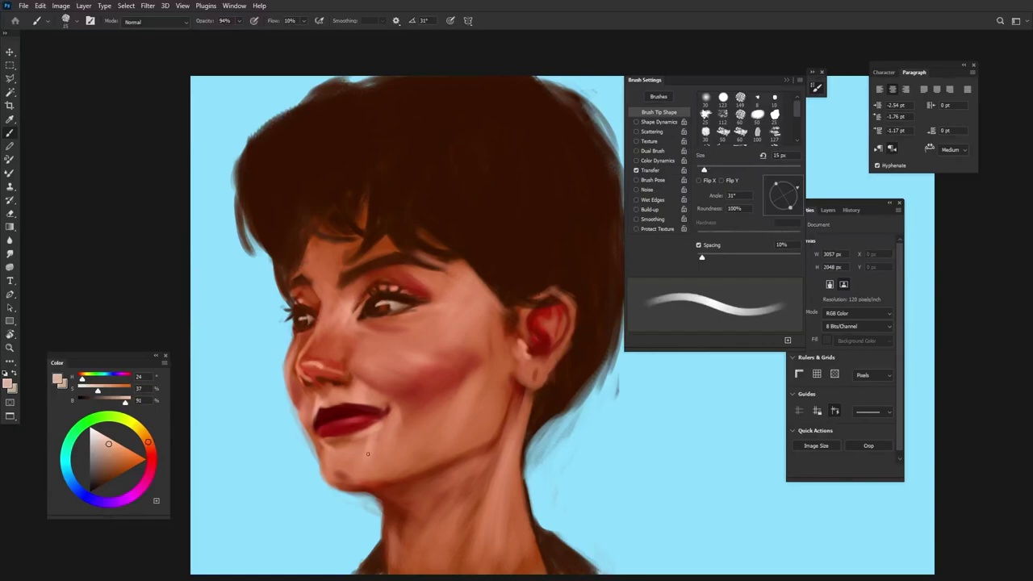
{"action": "key", "text": "bracketleft"}
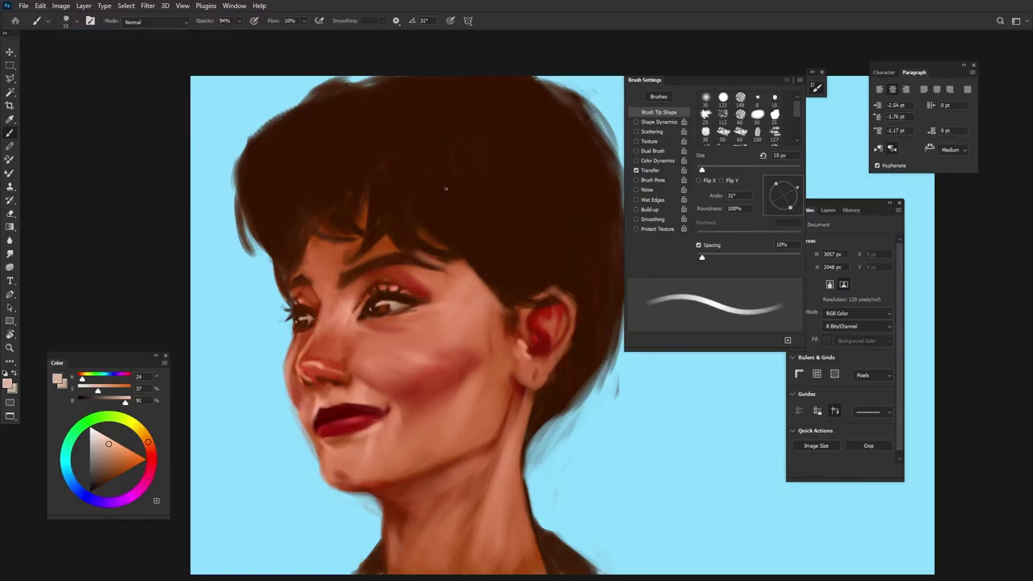
{"action": "key", "text": "bracketright"}
{"action": "left_click", "coordinate": [308, 365], "text": "alt"}
Set brush opacity to 91% and size to 7 px, then sample pale peach, lip and hair-brown tones
{"action": "key", "text": "9"}
{"action": "key", "text": "1"}
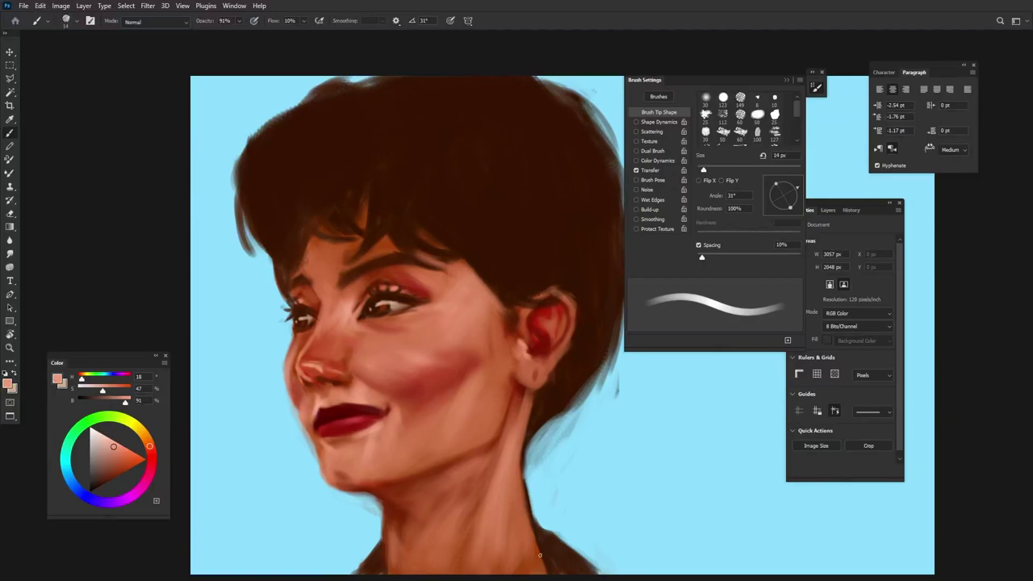
{"action": "left_click_drag", "start_coordinate": [114, 446], "coordinate": [110, 409]}
{"action": "left_click", "coordinate": [561, 174], "text": "alt"}
{"action": "key", "text": "bracketleft"}
{"action": "key", "text": "bracketleft"}
{"action": "key", "text": "bracketleft"}
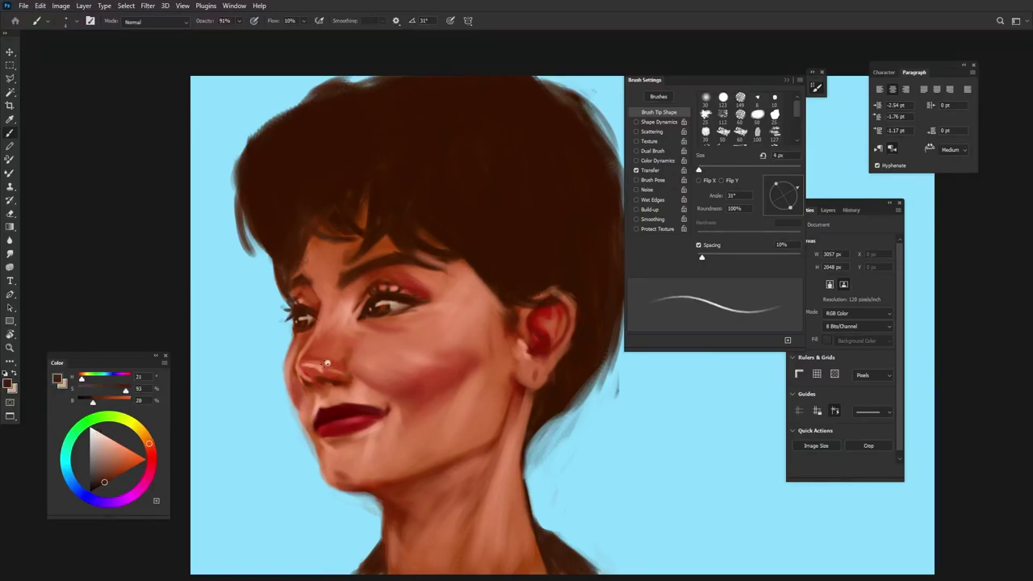
{"action": "left_click", "coordinate": [356, 419], "text": "alt"}
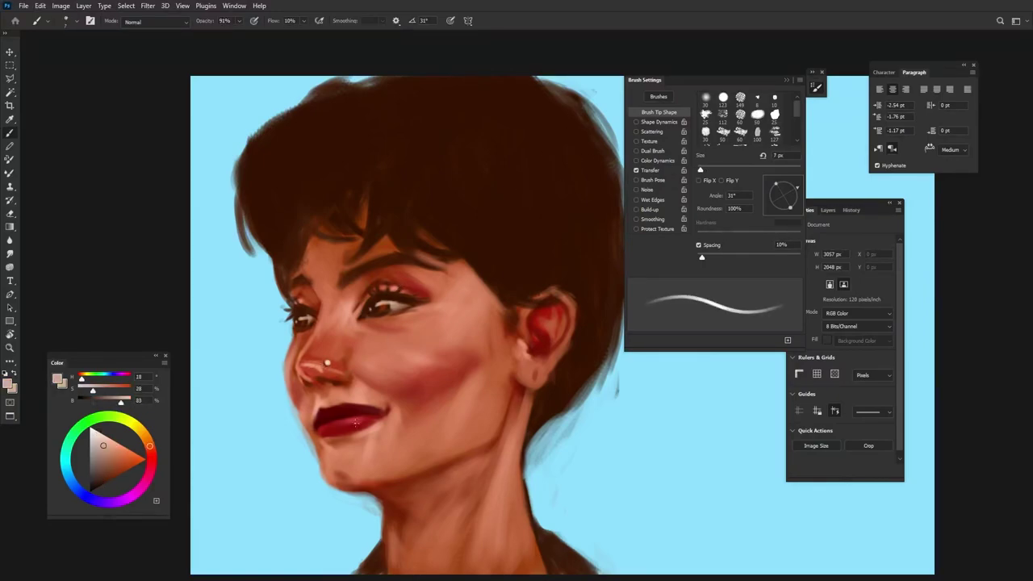
{"action": "left_click", "coordinate": [356, 418], "text": "alt"}
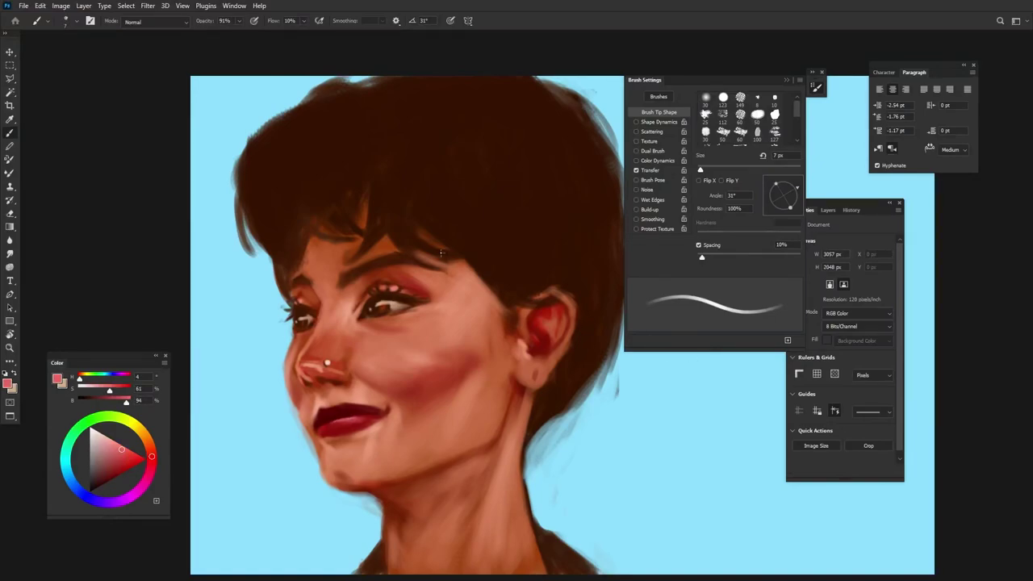
{"action": "left_click", "coordinate": [417, 227], "text": "alt"}
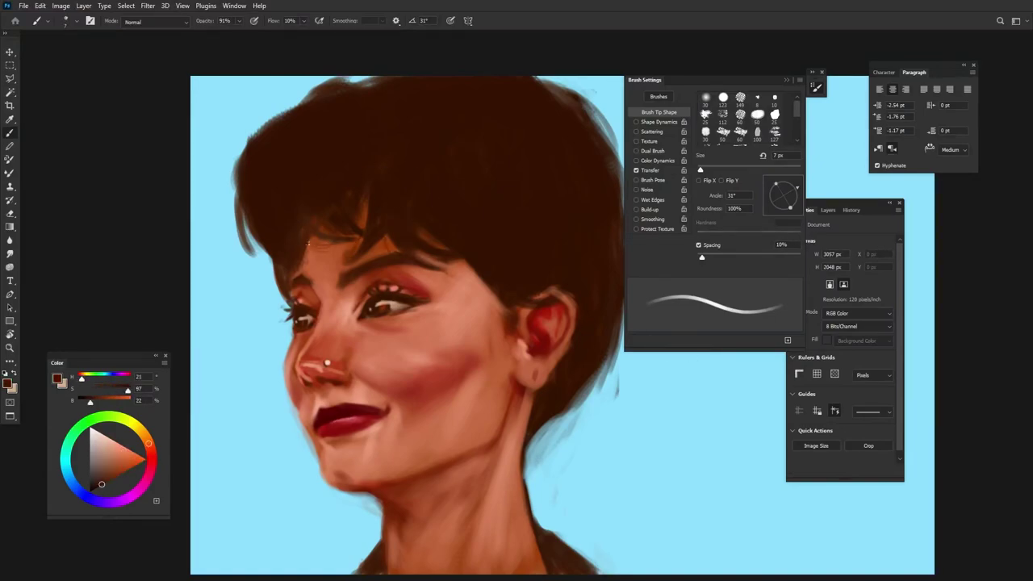
With a 10 px brush, widen the hair's left edge with dark brown strokes
{"action": "key", "text": "bracketright"}
{"action": "key", "text": "bracketright"}
{"action": "key", "text": "bracketright"}
{"action": "left_click_drag", "start_coordinate": [266, 260], "coordinate": [230, 152]}
{"action": "left_click", "coordinate": [351, 246], "text": "alt"}
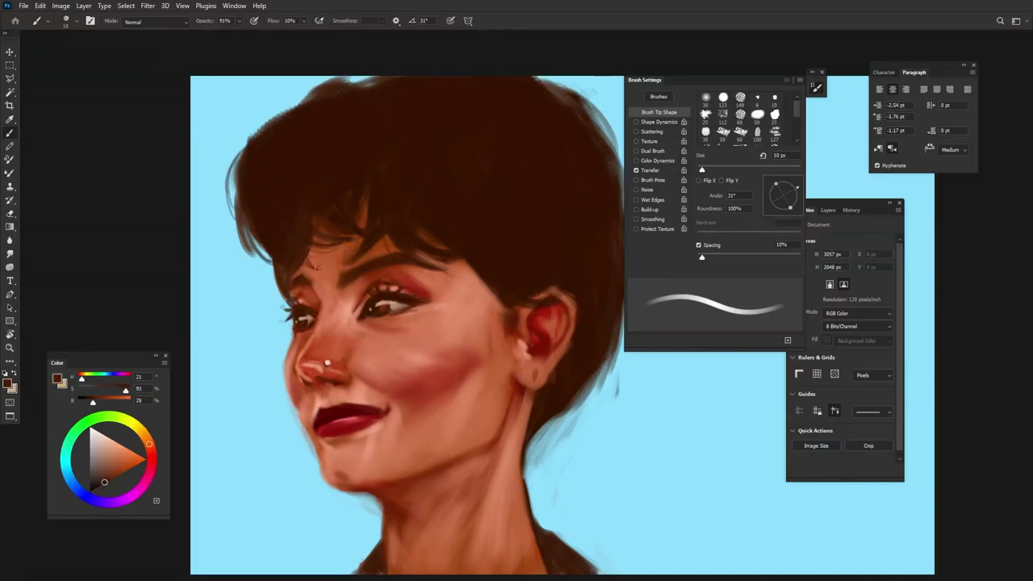
{"action": "left_click", "coordinate": [310, 264], "text": "alt"}
{"action": "scroll", "coordinate": [333, 264], "scroll_direction": "down", "scroll_amount": 3}
{"action": "scroll", "coordinate": [333, 264], "scroll_direction": "up", "scroll_amount": 2}
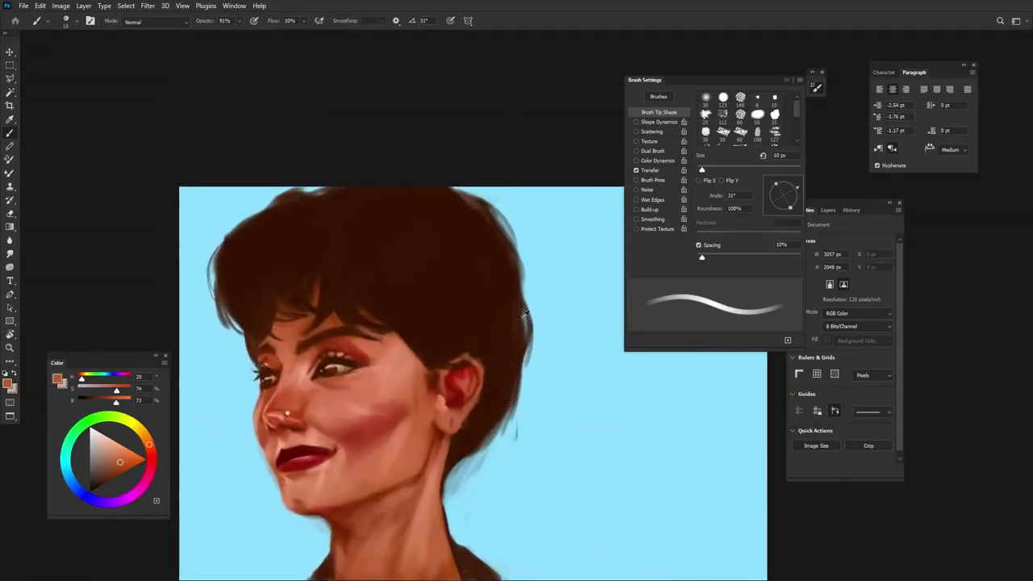
At 15 px and full opacity, fill the hair's left edge and top with dark brown
{"action": "left_click", "coordinate": [333, 264], "text": "alt"}
{"action": "key", "text": "bracketright"}
{"action": "key", "text": "bracketright"}
{"action": "key", "text": "bracketright"}
{"action": "key", "text": "0"}
{"action": "left_click_drag", "start_coordinate": [216, 300], "coordinate": [242, 211]}
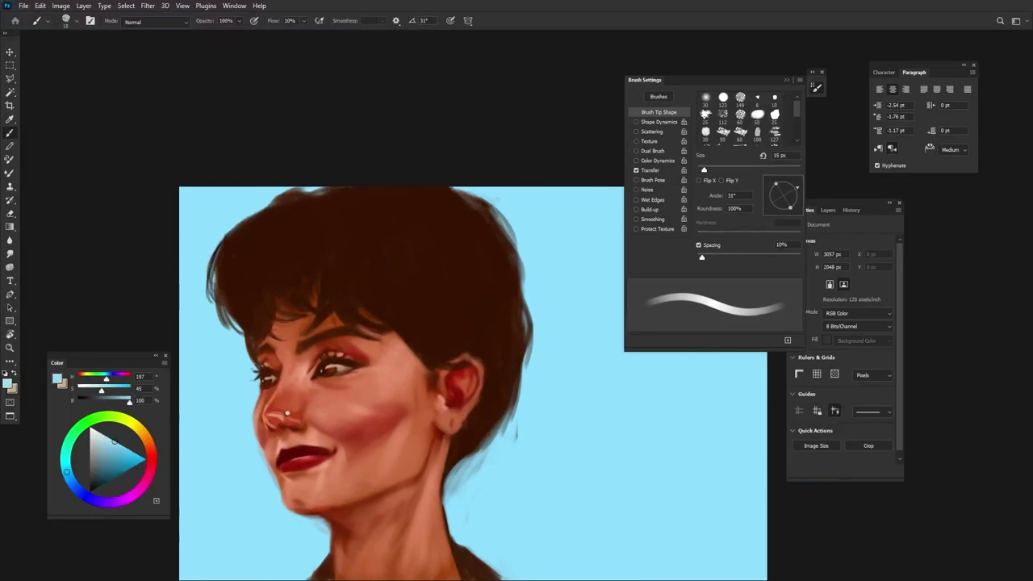
{"action": "left_click", "coordinate": [266, 243], "text": "alt"}
{"action": "left_click_drag", "start_coordinate": [234, 331], "coordinate": [310, 192]}
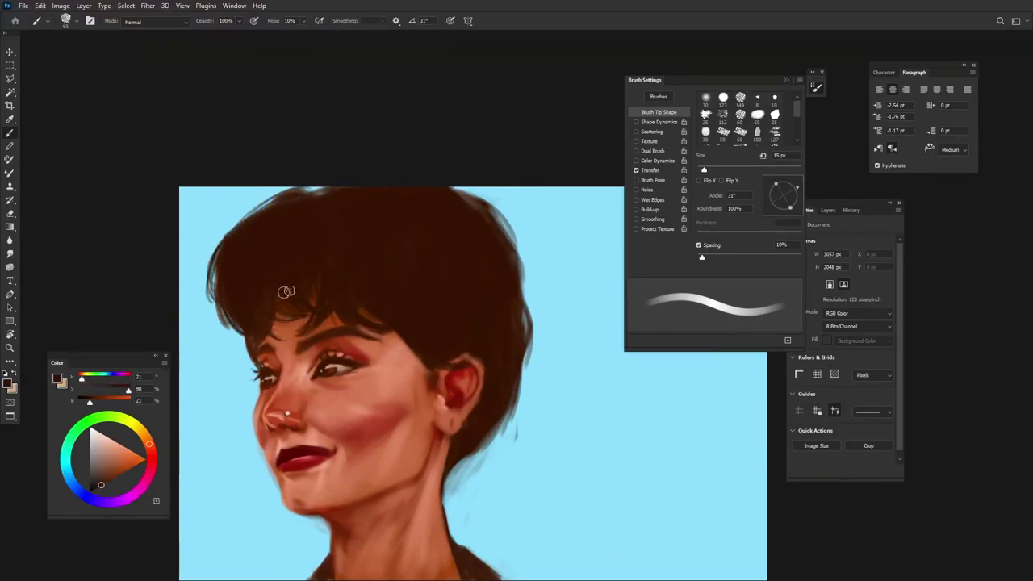
{"action": "key", "text": "bracketright"}
{"action": "key", "text": "bracketright"}
{"action": "key", "text": "bracketright"}
{"action": "key", "text": "bracketleft"}
{"action": "key", "text": "bracketleft"}
{"action": "key", "text": "bracketleft"}
{"action": "key", "text": "bracketleft"}
{"action": "key", "text": "bracketleft"}
{"action": "key", "text": "bracketleft"}
Paint fine dark strands into the brow, hair and forehead hairline
{"action": "scroll", "coordinate": [248, 335], "scroll_direction": "up", "scroll_amount": 5}
{"action": "key", "text": "bracketleft"}
{"action": "key", "text": "bracketleft"}
{"action": "key", "text": "bracketleft"}
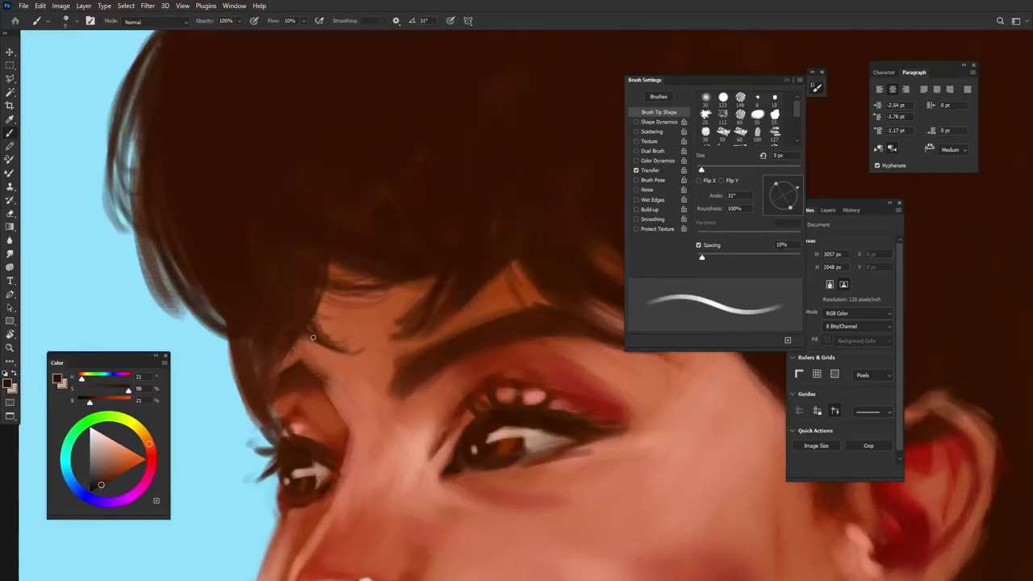
{"action": "mouse_move", "coordinate": [352, 352]}
{"action": "left_mouse_down"}
{"action": "mouse_move", "coordinate": [309, 322]}
{"action": "mouse_move", "coordinate": [394, 279]}
{"action": "left_mouse_up"}
{"action": "mouse_move", "coordinate": [485, 303]}
{"action": "left_mouse_down"}
{"action": "mouse_move", "coordinate": [397, 360]}
{"action": "mouse_move", "coordinate": [436, 334]}
{"action": "mouse_move", "coordinate": [342, 379]}
{"action": "left_mouse_up"}
{"action": "scroll", "coordinate": [258, 418], "scroll_direction": "down", "scroll_amount": 5}
{"action": "scroll", "coordinate": [259, 418], "scroll_direction": "up", "scroll_amount": 3}
{"action": "mouse_move", "coordinate": [259, 418]}
{"action": "left_mouse_down"}
{"action": "mouse_move", "coordinate": [194, 322]}
{"action": "mouse_move", "coordinate": [274, 468]}
{"action": "left_mouse_up"}
{"action": "scroll", "coordinate": [568, 392], "scroll_direction": "down", "scroll_amount": 4}
{"action": "scroll", "coordinate": [567, 392], "scroll_direction": "up", "scroll_amount": 4}
{"action": "mouse_move", "coordinate": [435, 321]}
{"action": "left_mouse_down"}
{"action": "mouse_move", "coordinate": [391, 359]}
{"action": "mouse_move", "coordinate": [404, 352]}
{"action": "left_mouse_up"}
{"action": "scroll", "coordinate": [487, 329], "scroll_direction": "down", "scroll_amount": 4}
{"action": "scroll", "coordinate": [488, 329], "scroll_direction": "up", "scroll_amount": 4}
{"action": "scroll", "coordinate": [505, 380], "scroll_direction": "down", "scroll_amount": 3}
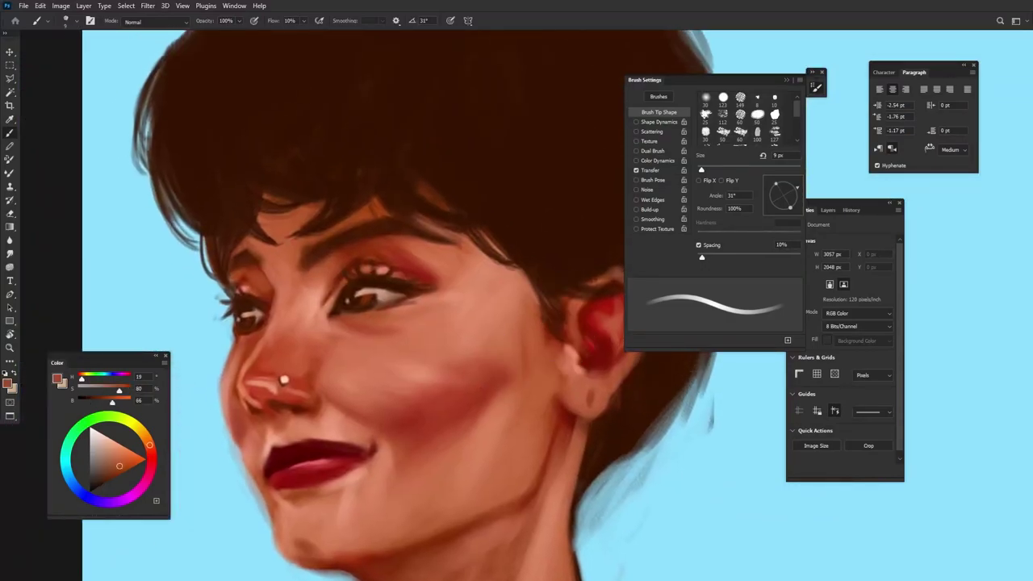
{"action": "scroll", "coordinate": [367, 309], "scroll_direction": "up", "scroll_amount": 3}
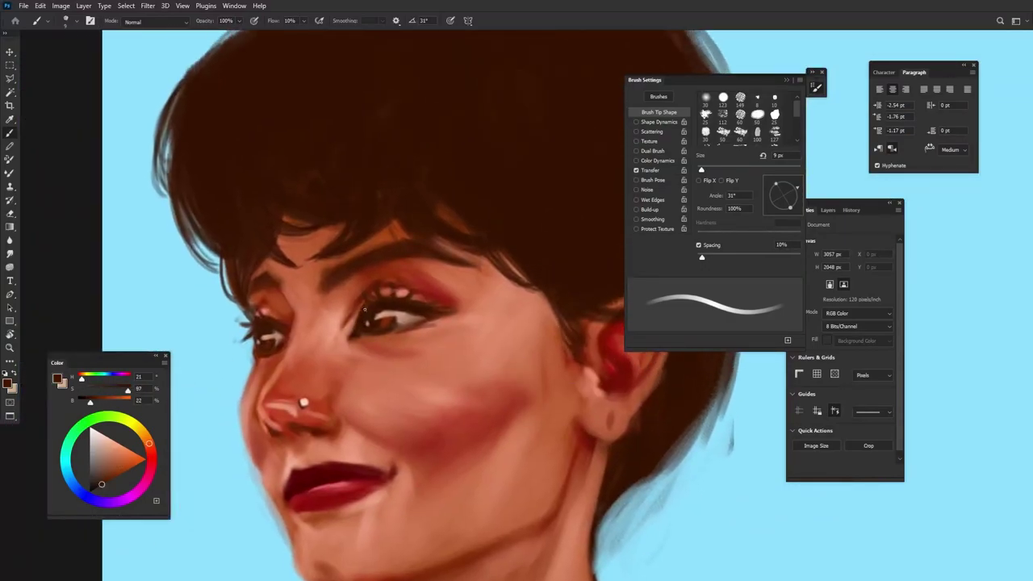
Sample nose pinks, enlarge the brush to 16 px and lighten the upper lip edge
{"action": "left_click", "coordinate": [299, 416], "text": "alt"}
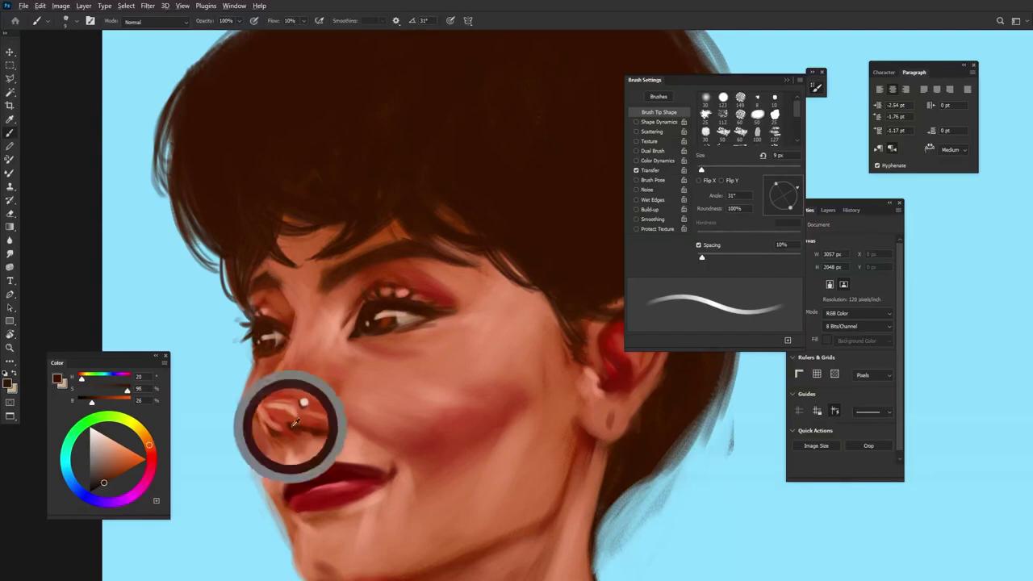
{"action": "left_click", "coordinate": [285, 436], "text": "alt"}
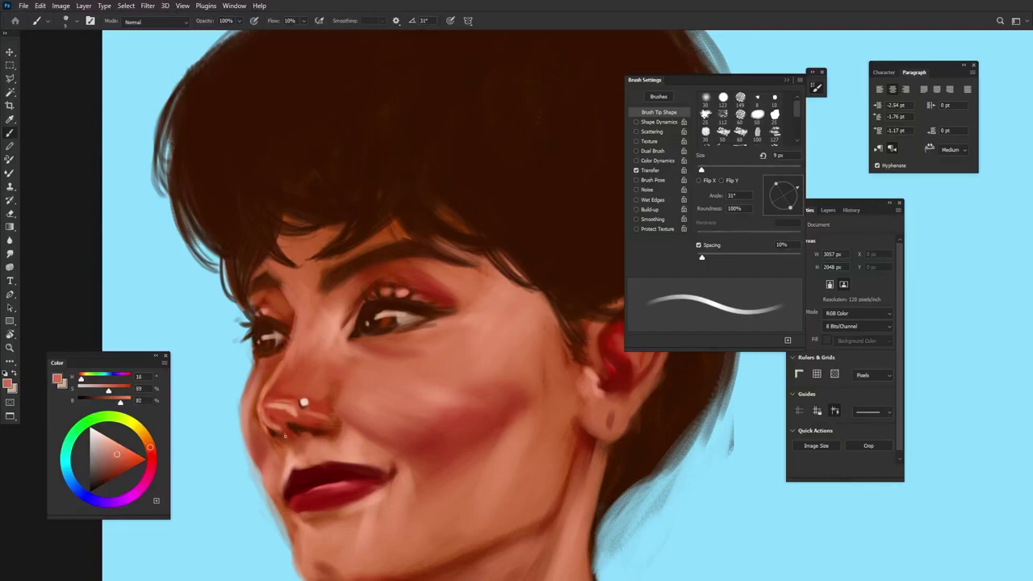
{"action": "left_click", "coordinate": [283, 400], "text": "alt"}
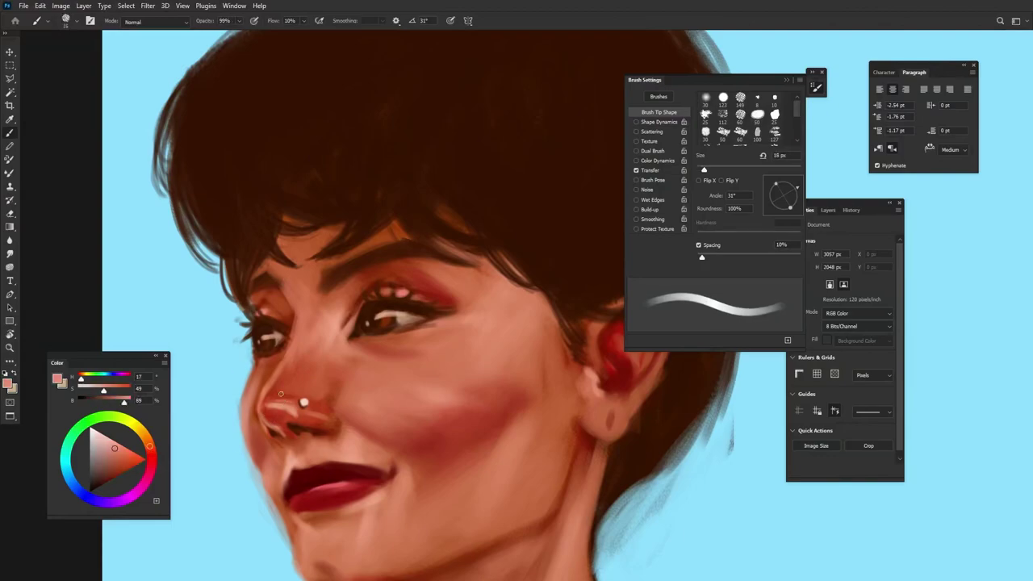
{"action": "key", "text": "0"}
{"action": "key", "text": "bracketright"}
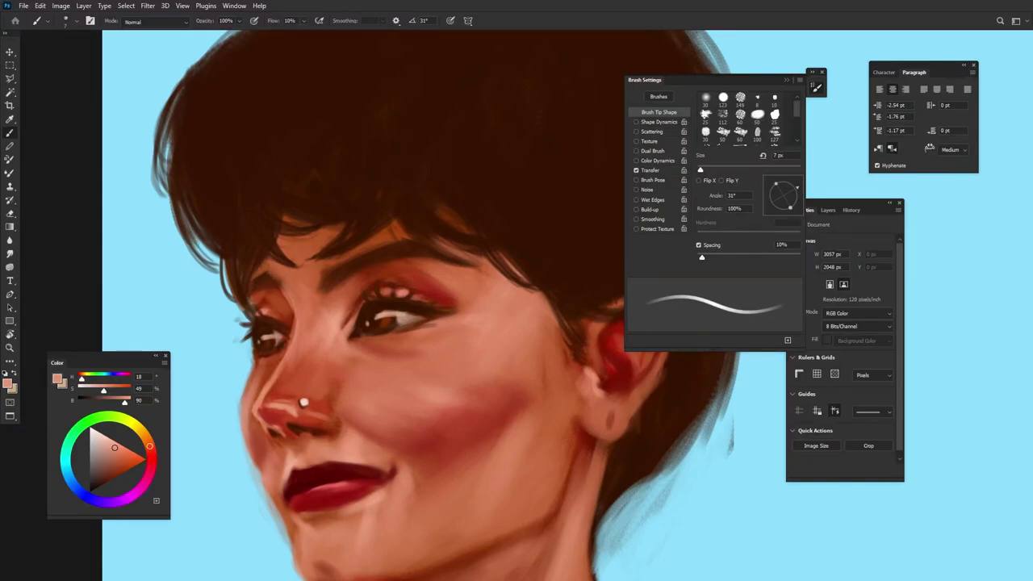
{"action": "key", "text": "bracketright"}
{"action": "key", "text": "bracketright"}
{"action": "key", "text": "bracketright"}
{"action": "left_click", "coordinate": [326, 465], "text": "alt"}
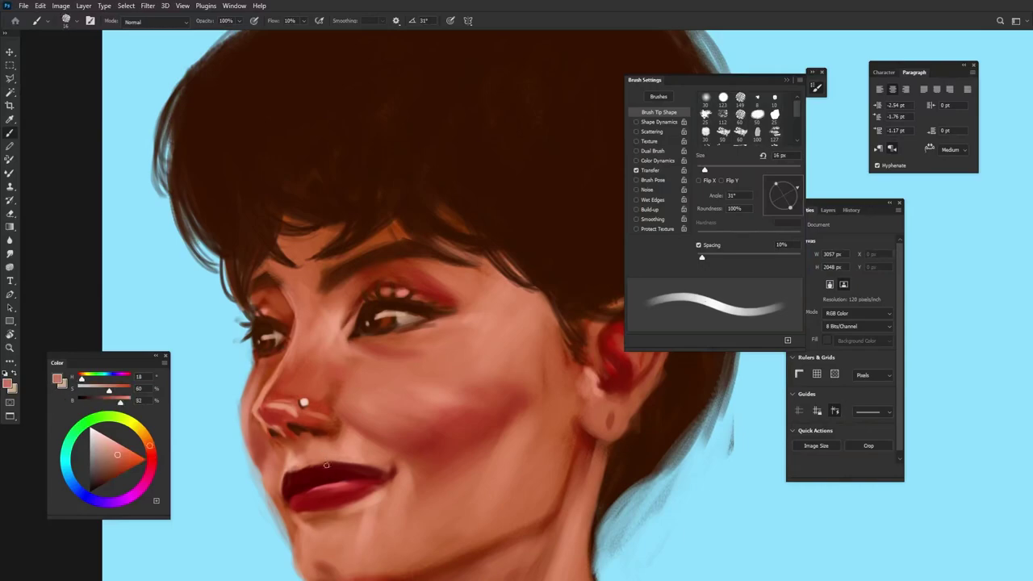
{"action": "left_click_drag", "start_coordinate": [326, 465], "coordinate": [379, 466]}
Sample warmer skin, lip red and peach tones while resizing the brush between 13 and 31 px
{"action": "left_click", "coordinate": [520, 564], "text": "alt"}
{"action": "left_click", "coordinate": [370, 487], "text": "alt"}
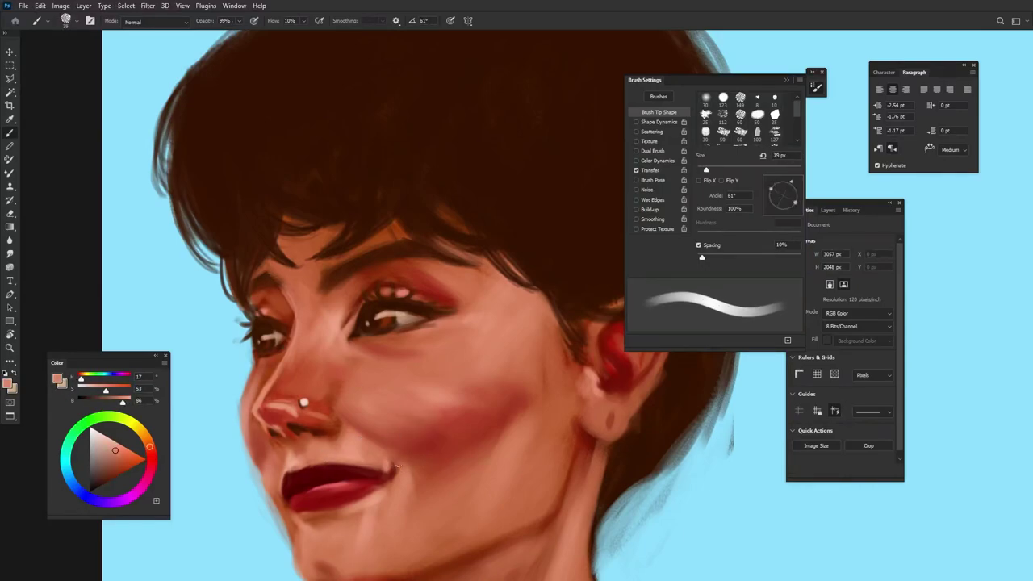
{"action": "key", "text": "bracketright"}
{"action": "key", "text": "bracketright"}
{"action": "key", "text": "bracketright"}
{"action": "key", "text": "bracketright"}
{"action": "left_click", "coordinate": [303, 478], "text": "alt"}
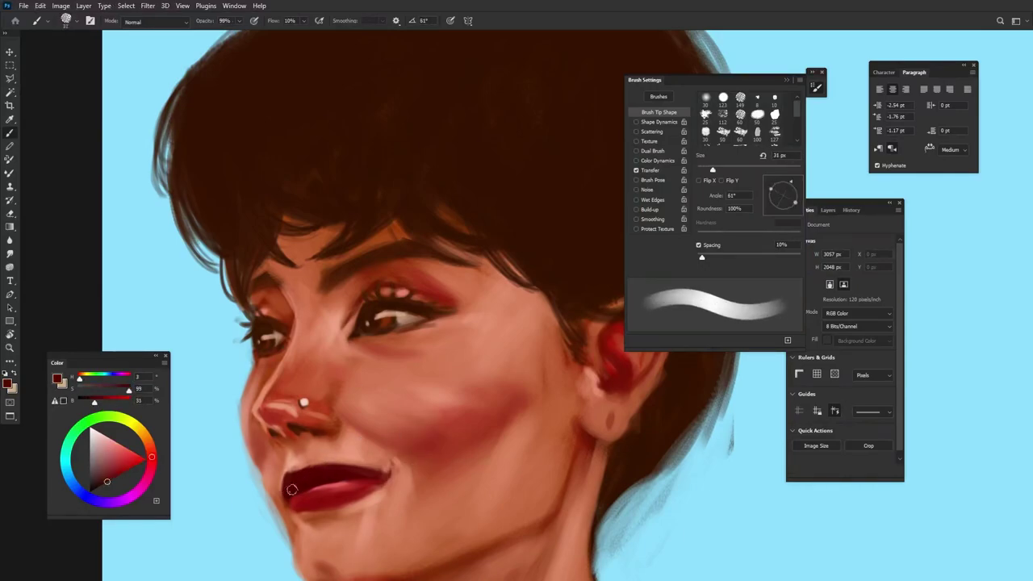
{"action": "key", "text": "bracketleft"}
{"action": "key", "text": "bracketleft"}
{"action": "key", "text": "bracketleft"}
{"action": "left_click", "coordinate": [452, 339], "text": "alt"}
{"action": "left_click", "coordinate": [274, 477], "text": "alt"}
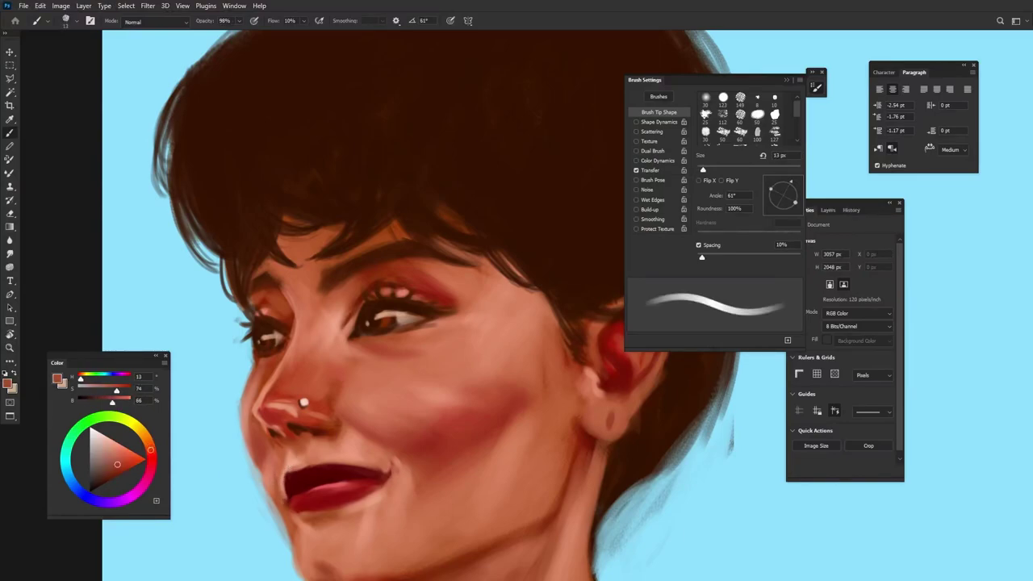
{"action": "key", "text": "bracketright"}
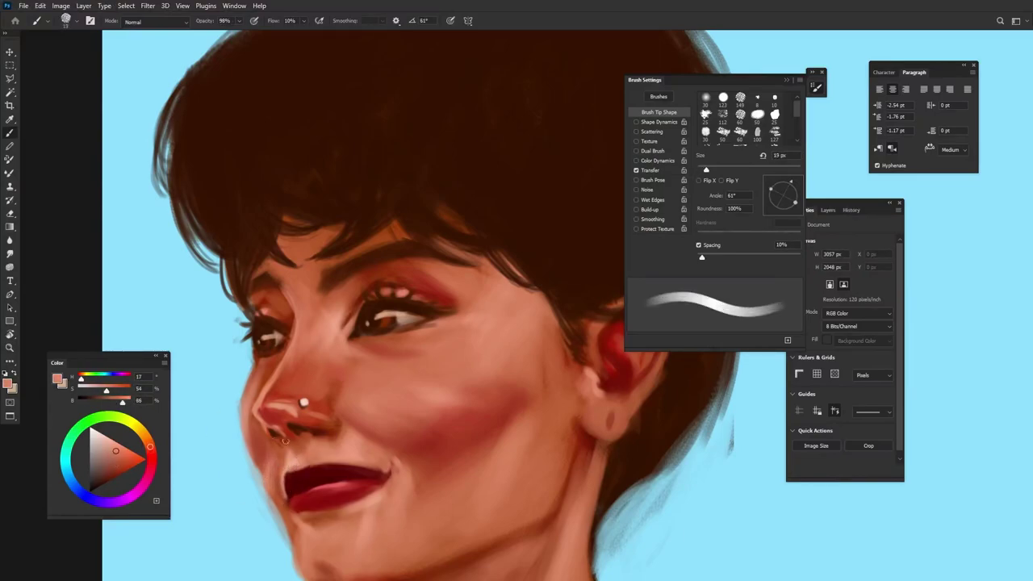
Resample red-orange, peach and dark brown tones, adjusting brush size for broader strokes
{"action": "left_click", "coordinate": [264, 481], "text": "alt"}
{"action": "left_click", "coordinate": [385, 338], "text": "alt"}
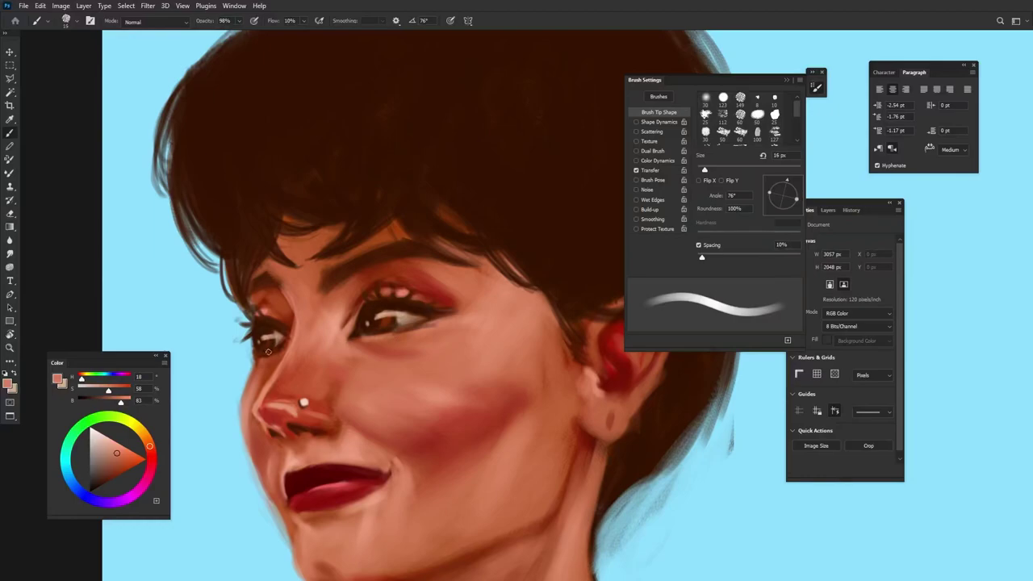
{"action": "left_click", "coordinate": [269, 350], "text": "alt"}
{"action": "key", "text": "bracketleft"}
{"action": "left_click", "coordinate": [290, 414], "text": "alt"}
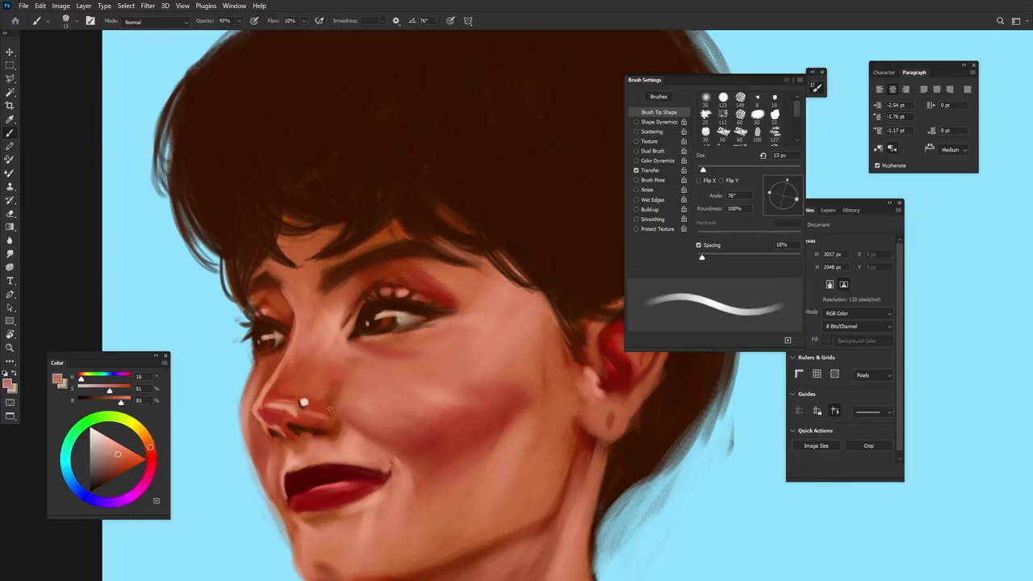
{"action": "key", "text": "bracketright"}
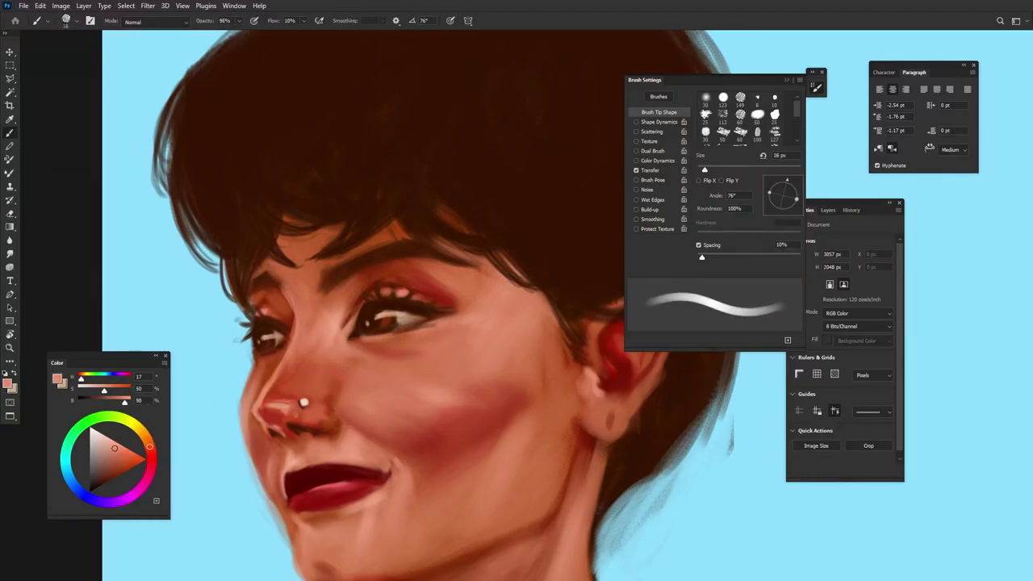
{"action": "key", "text": "bracketright"}
{"action": "key", "text": "bracketright"}
{"action": "key", "text": "bracketright"}
Shift the view across the face, sampling mid skin and reddish-brown tones with a resized brush
{"action": "mouse_move", "coordinate": [318, 561]}
{"action": "left_mouse_down"}
{"action": "mouse_move", "coordinate": [349, 468]}
{"action": "mouse_move", "coordinate": [364, 494]}
{"action": "left_mouse_up"}
{"action": "left_click", "coordinate": [355, 464], "text": "alt"}
{"action": "key", "text": "bracketright"}
{"action": "key", "text": "bracketright"}
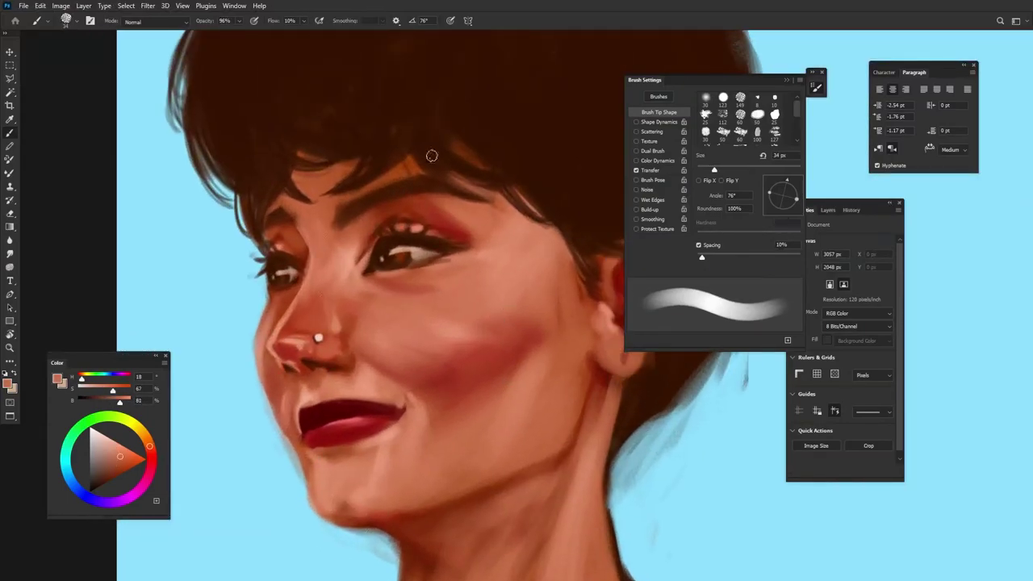
{"action": "left_click", "coordinate": [432, 155], "text": "alt"}
{"action": "key", "text": "bracketright"}
{"action": "key", "text": "bracketright"}
{"action": "left_click_drag", "start_coordinate": [490, 507], "coordinate": [477, 469]}
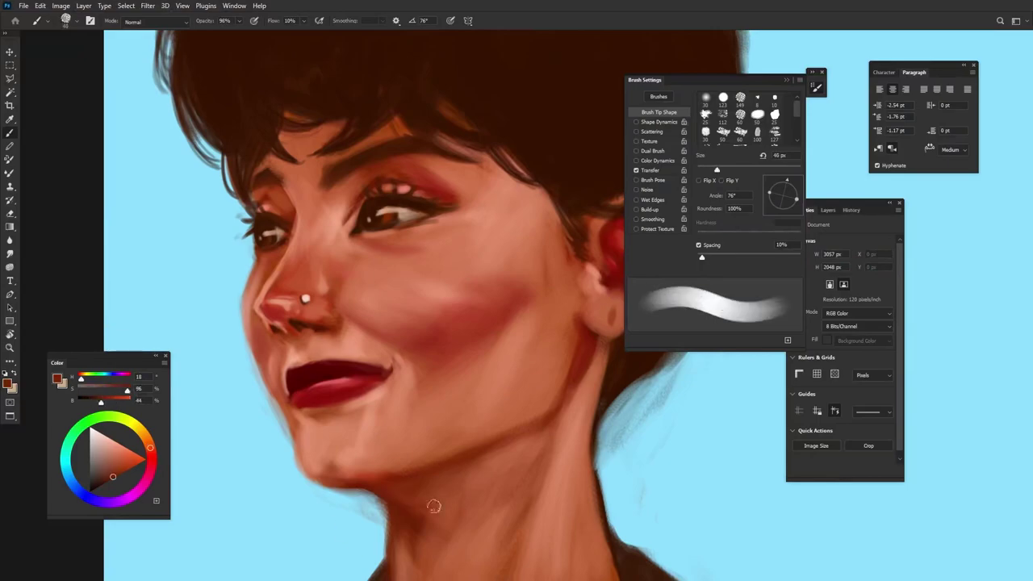
{"action": "left_click", "coordinate": [434, 506], "text": "alt"}
{"action": "key", "text": "bracketleft"}
{"action": "key", "text": "bracketleft"}
{"action": "key", "text": "bracketleft"}
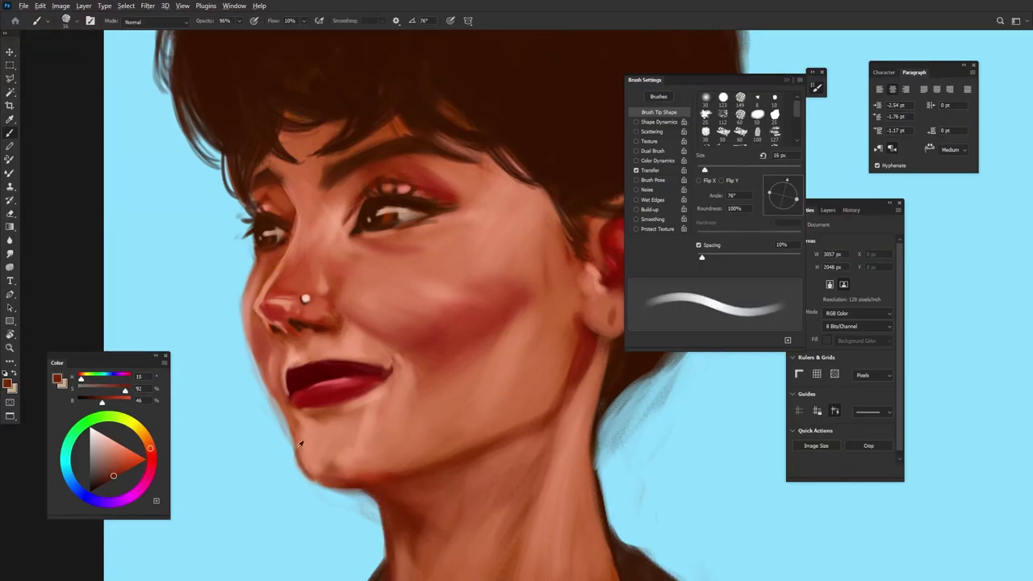
{"action": "left_click", "coordinate": [298, 444], "text": "alt"}
Show the brush opacity and flow dynamics, then sample pale and deeper skin tones for cheek and jaw
{"action": "left_click", "coordinate": [667, 170]}
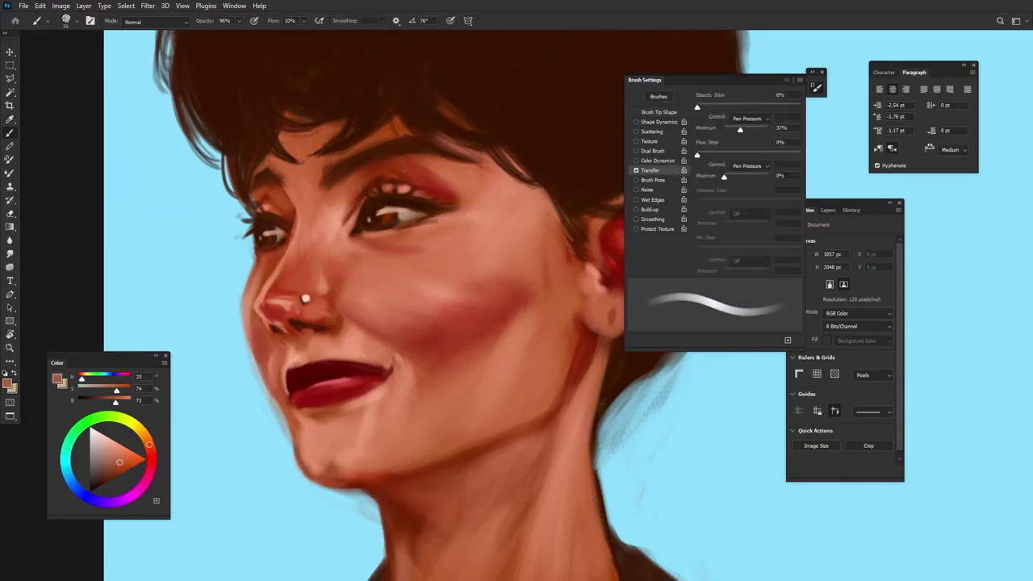
{"action": "left_click", "coordinate": [298, 449], "text": "alt"}
{"action": "left_click", "coordinate": [314, 333], "text": "alt"}
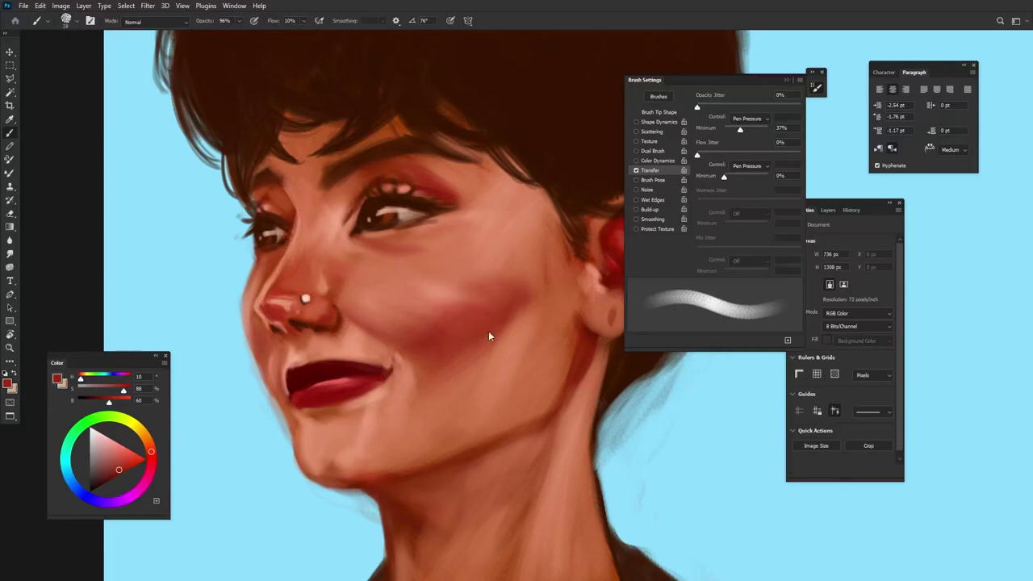
{"action": "left_click", "coordinate": [511, 288], "text": "alt"}
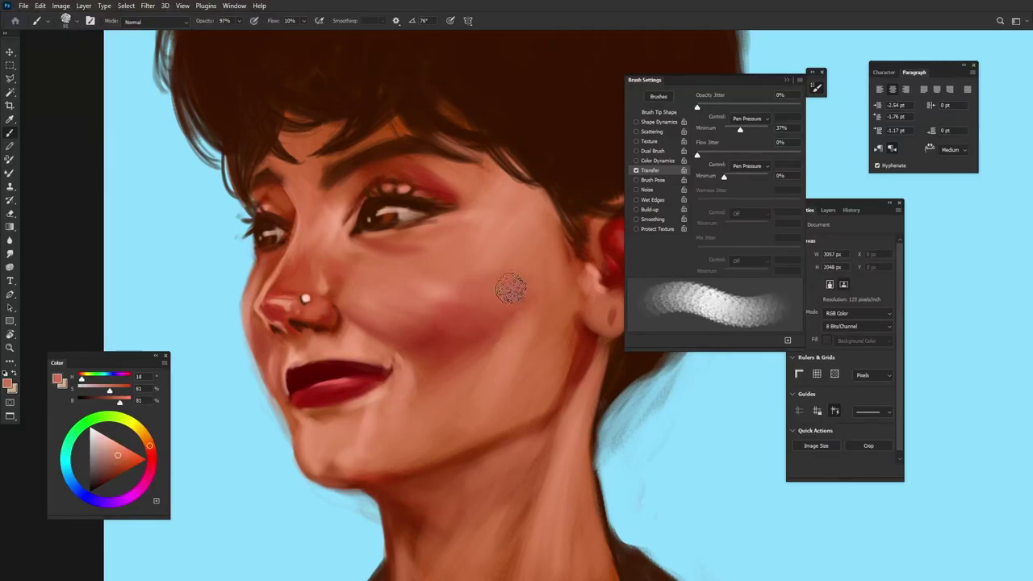
{"action": "left_click", "coordinate": [457, 379], "text": "alt"}
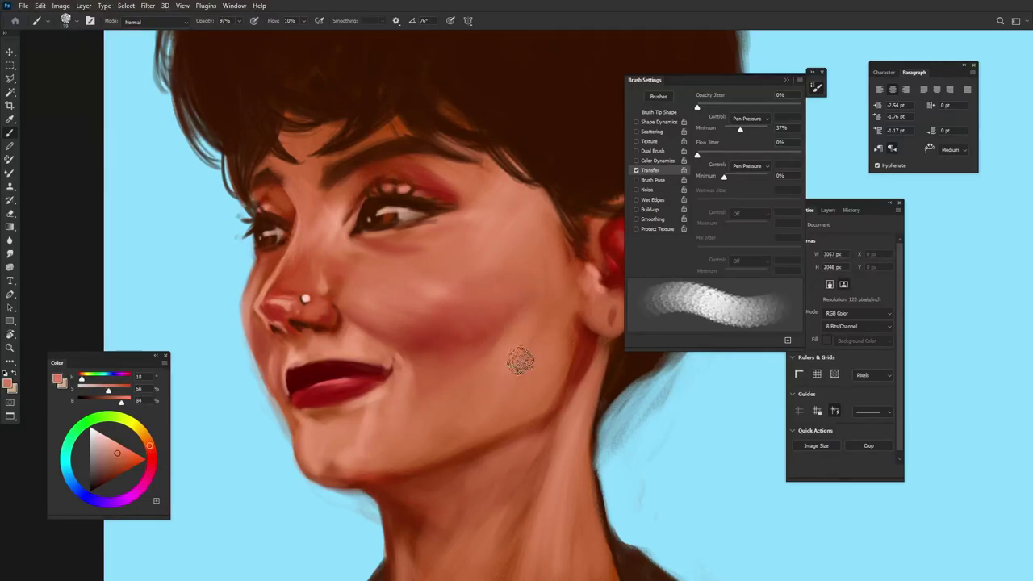
With a smaller brush, sample chin, mouth and darker eyelid skin tones
{"action": "key", "text": "bracketleft"}
{"action": "left_click", "coordinate": [378, 425], "text": "alt"}
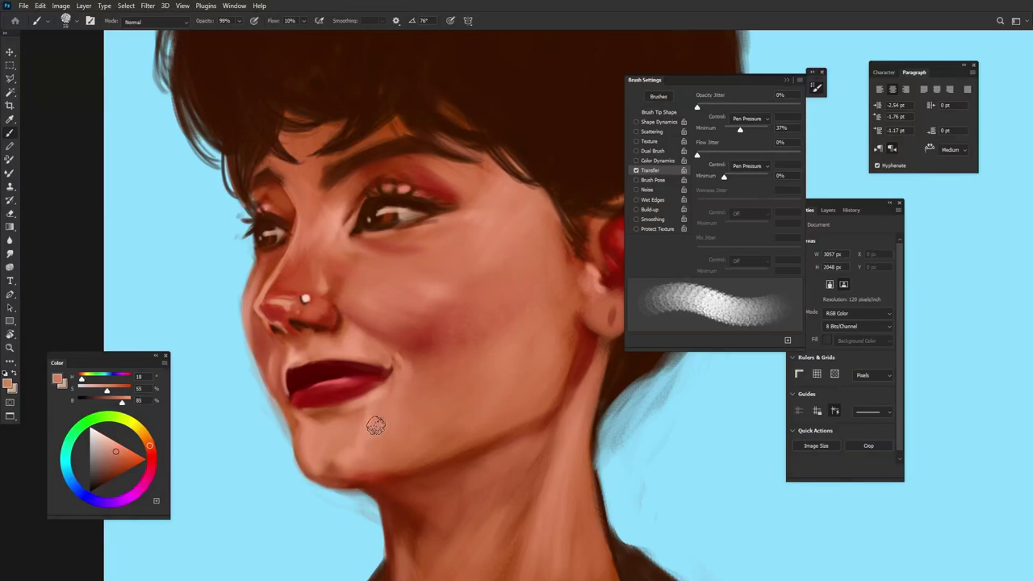
{"action": "key", "text": "bracketleft"}
{"action": "left_click", "coordinate": [363, 418], "text": "alt"}
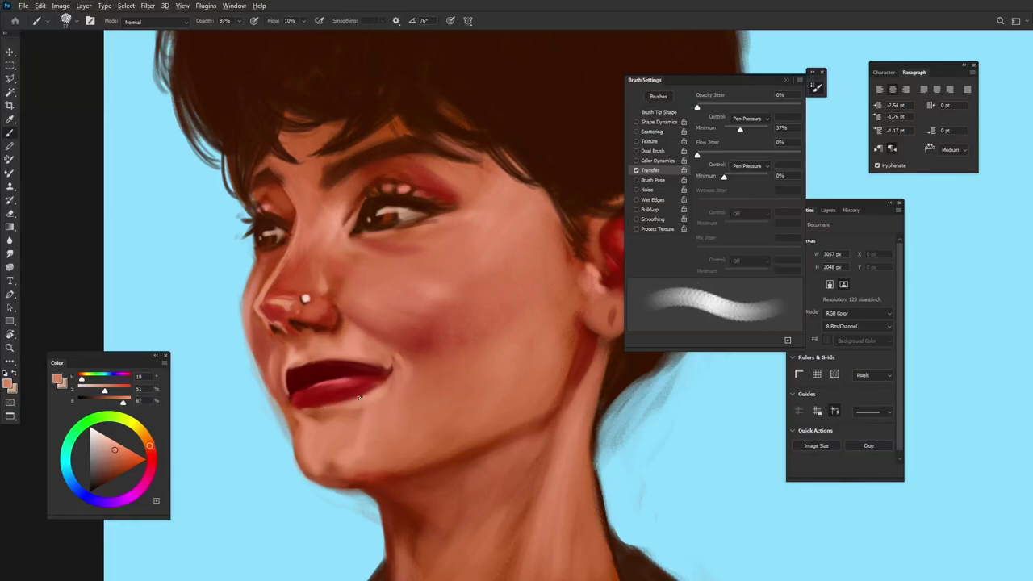
{"action": "left_click", "coordinate": [316, 325], "text": "alt"}
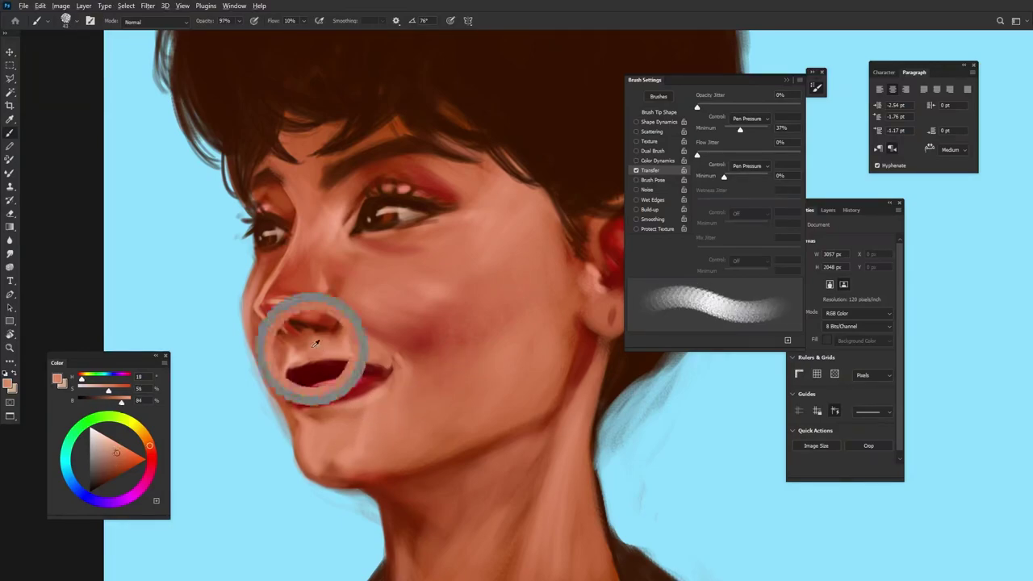
{"action": "left_click", "coordinate": [345, 321], "text": "alt"}
{"action": "key", "text": "bracketright"}
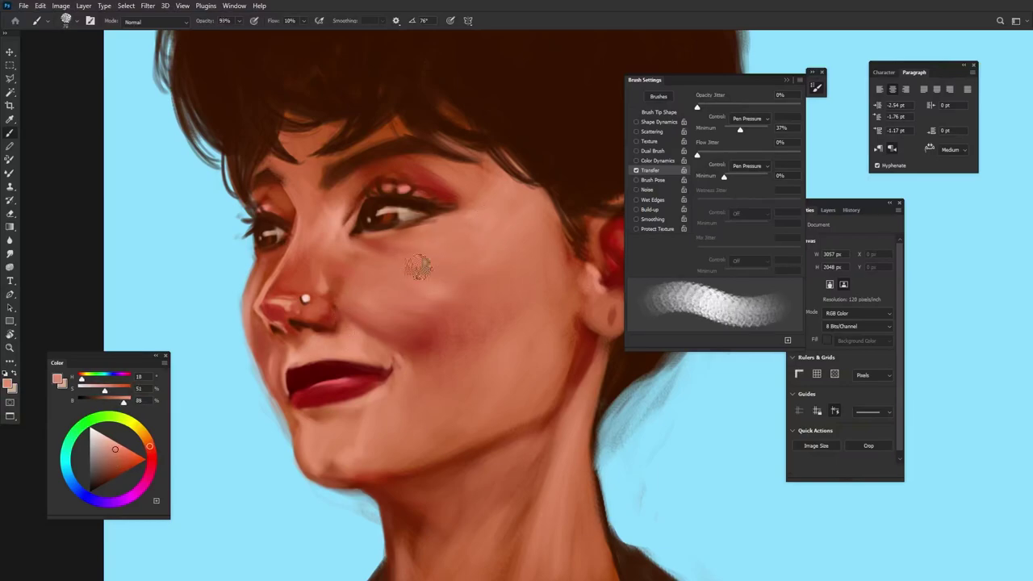
{"action": "left_click", "coordinate": [443, 182], "text": "alt"}
Lower brush opacity and paint a light peach highlight across the hair above the brow
{"action": "key", "text": "9"}
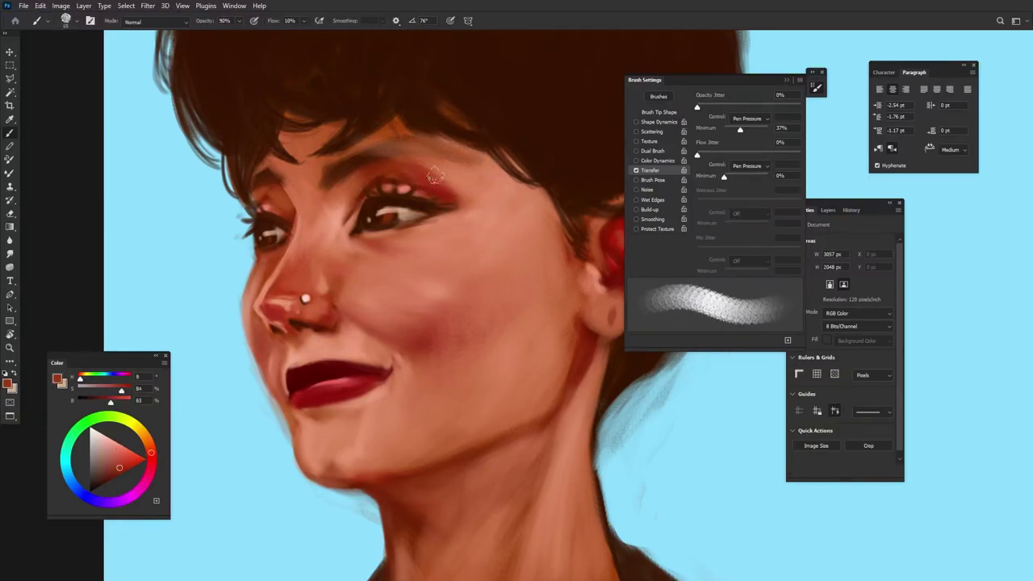
{"action": "left_click", "coordinate": [365, 177], "text": "alt"}
{"action": "key", "text": "8"}
{"action": "key", "text": "7"}
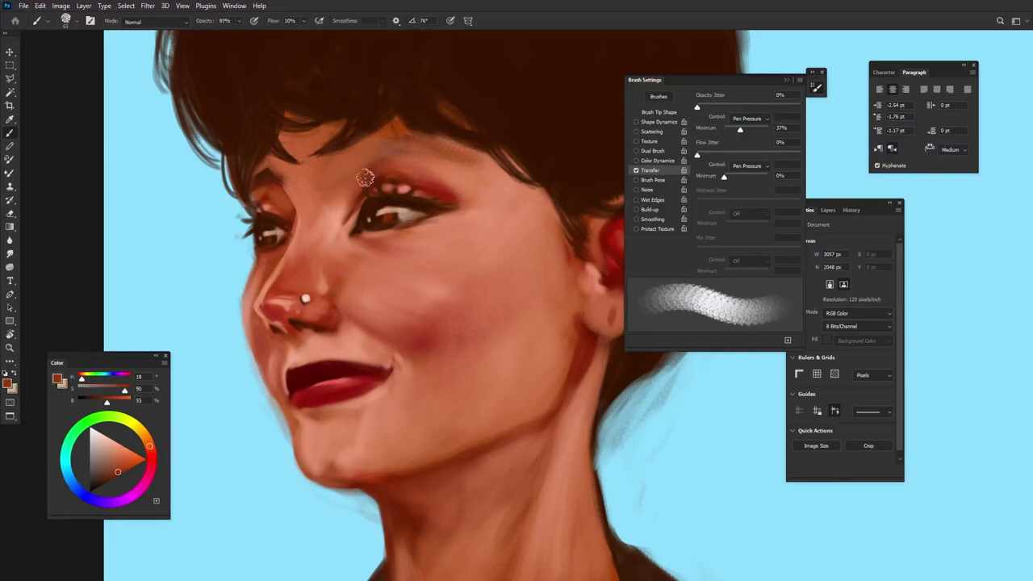
{"action": "left_click", "coordinate": [402, 118], "text": "alt"}
{"action": "key", "text": "8"}
{"action": "key", "text": "5"}
{"action": "mouse_move", "coordinate": [402, 121]}
{"action": "left_mouse_down"}
{"action": "mouse_move", "coordinate": [428, 97]}
{"action": "mouse_move", "coordinate": [478, 101]}
{"action": "mouse_move", "coordinate": [434, 139]}
{"action": "left_mouse_up"}
{"action": "left_click", "coordinate": [344, 224], "text": "alt"}
{"action": "key", "text": "8"}
{"action": "key", "text": "4"}
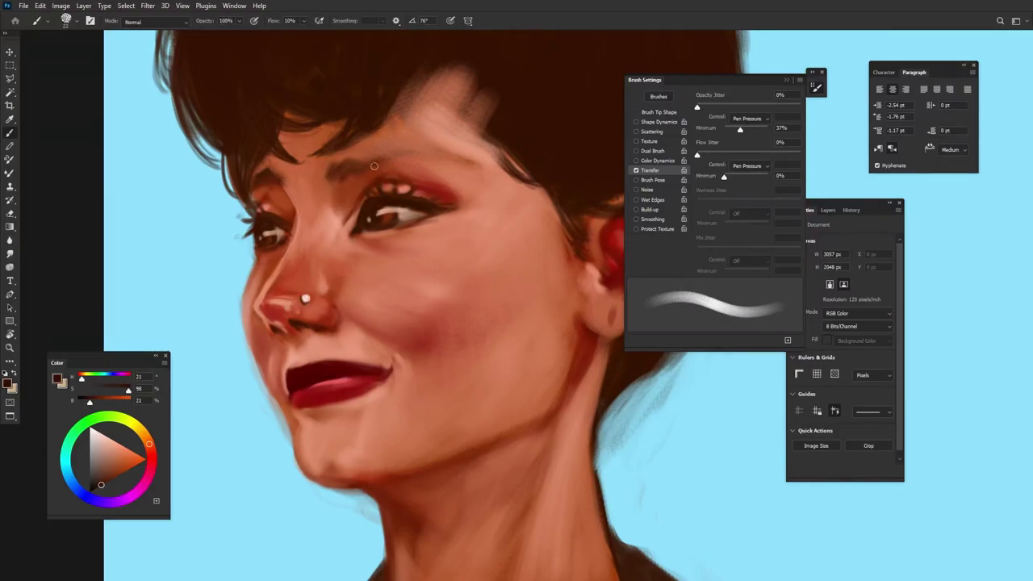
Darken the eyebrow with strokes along the brow, then shrink the brush for fine detail
{"action": "mouse_move", "coordinate": [374, 166]}
{"action": "left_mouse_down"}
{"action": "mouse_move", "coordinate": [404, 155]}
{"action": "mouse_move", "coordinate": [485, 159]}
{"action": "left_mouse_up"}
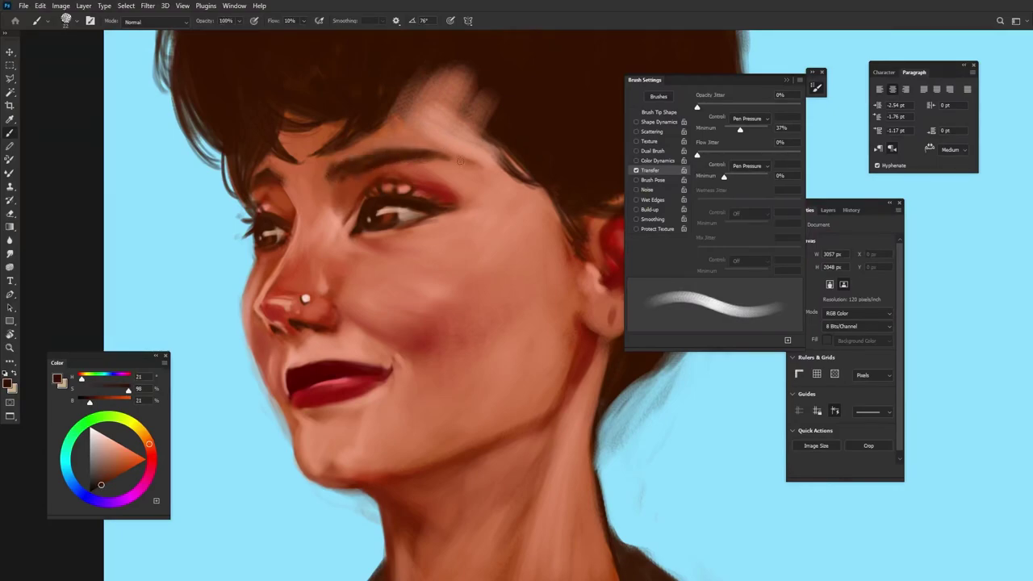
{"action": "key", "text": "bracketleft"}
{"action": "key", "text": "bracketleft"}
{"action": "key", "text": "9"}
{"action": "key", "text": "9"}
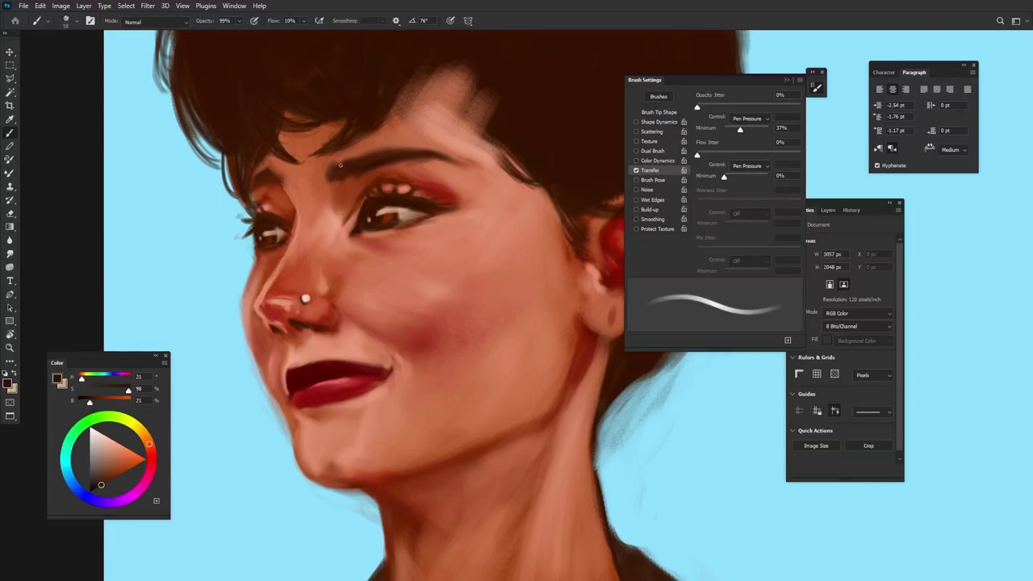
{"action": "left_click", "coordinate": [342, 159], "text": "alt"}
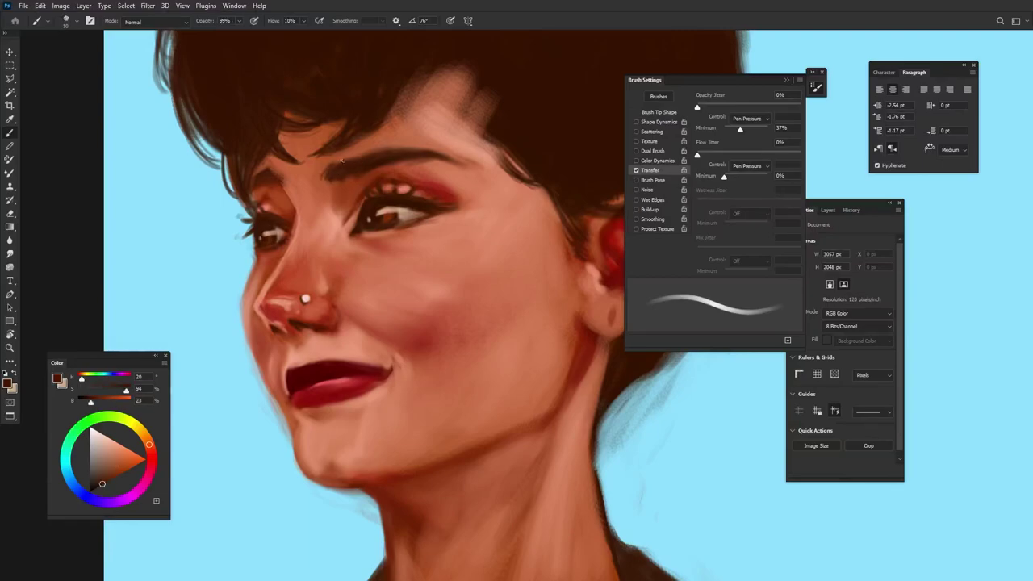
{"action": "left_click", "coordinate": [436, 188], "text": "alt"}
{"action": "key", "text": "bracketright"}
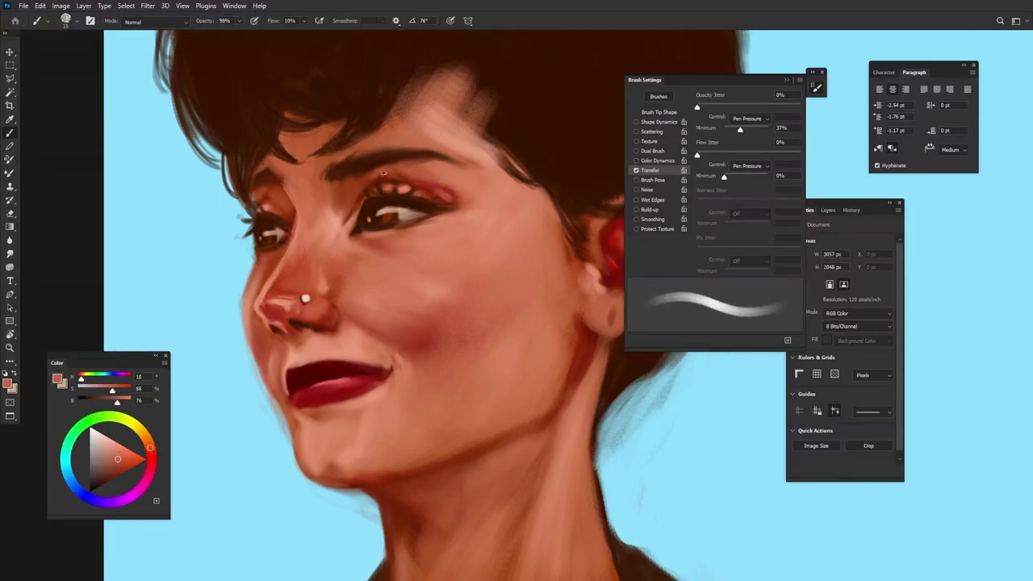
Paint light skin strokes near the left brow and along the hairline
{"action": "left_click", "coordinate": [274, 187], "text": "alt"}
{"action": "key", "text": "bracketleft"}
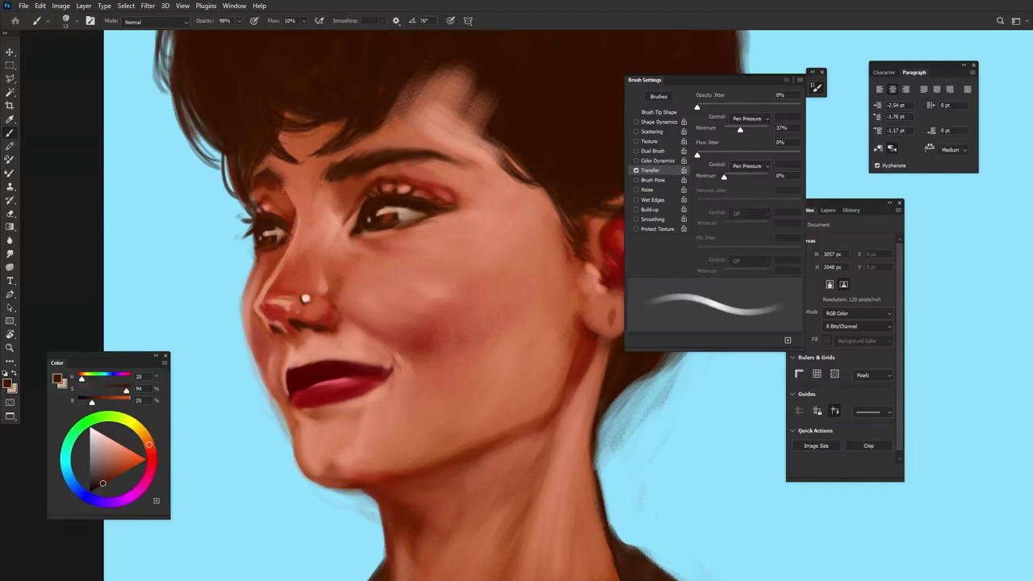
{"action": "left_click", "coordinate": [278, 172], "text": "alt"}
{"action": "key", "text": "bracketright"}
{"action": "left_click", "coordinate": [266, 165], "text": "alt"}
{"action": "left_click_drag", "start_coordinate": [262, 171], "coordinate": [305, 143]}
{"action": "left_click_drag", "start_coordinate": [290, 182], "coordinate": [298, 171]}
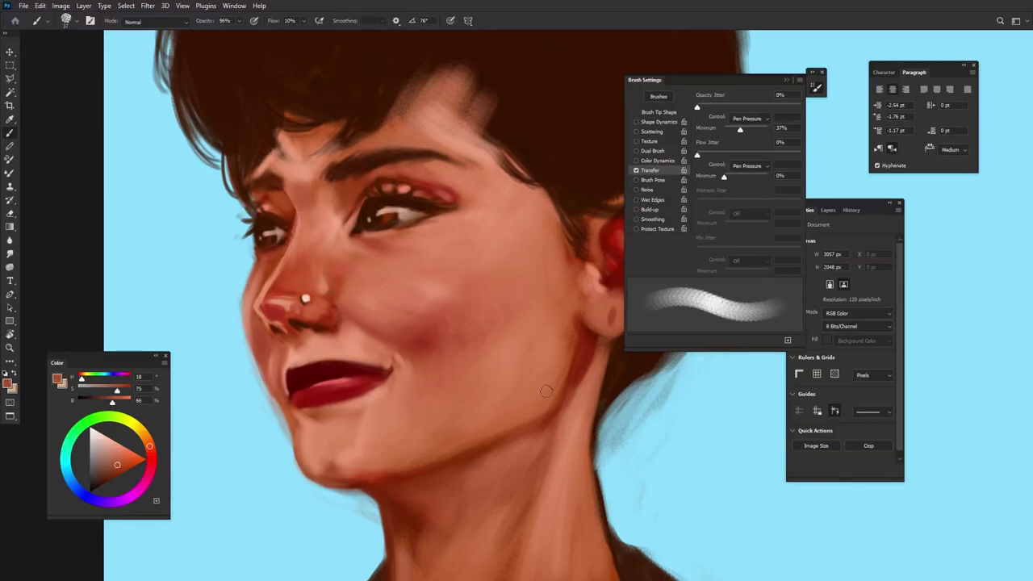
Sample red, peach and shadow tones between the brows and around the nose
{"action": "left_click", "coordinate": [278, 299], "text": "alt"}
{"action": "left_click", "coordinate": [299, 326], "text": "alt"}
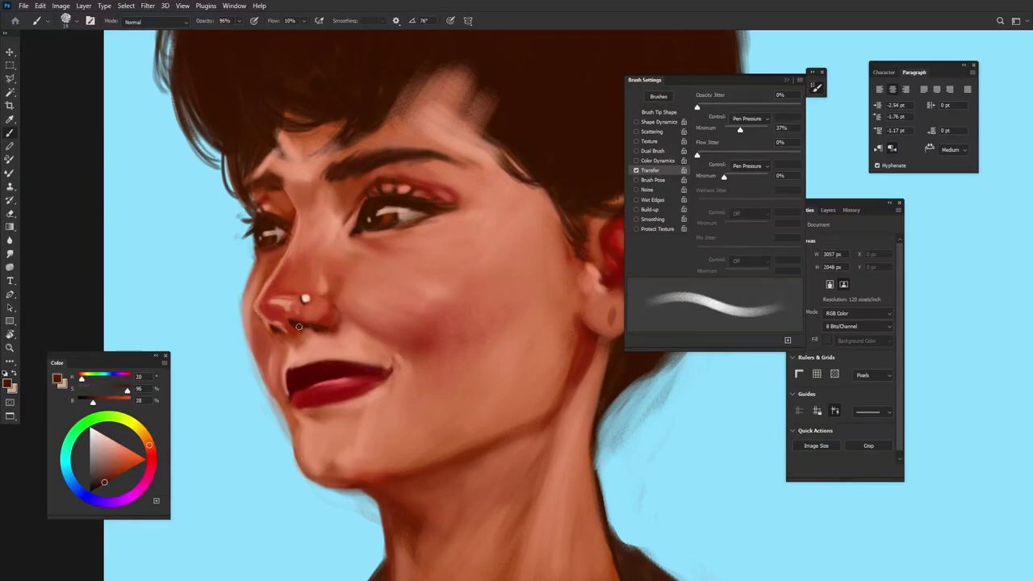
{"action": "left_click", "coordinate": [319, 322], "text": "alt"}
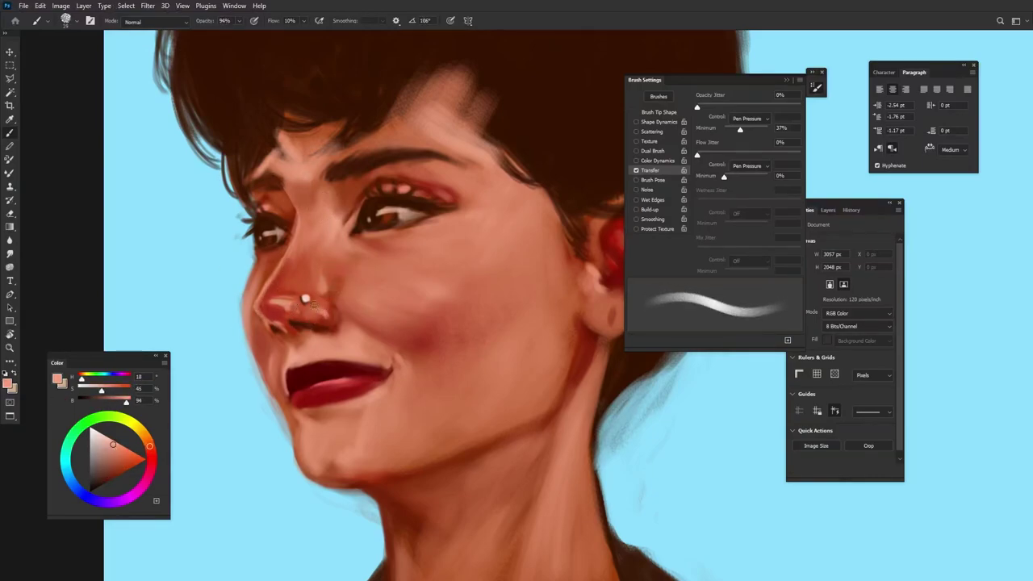
{"action": "left_click", "coordinate": [307, 299], "text": "alt"}
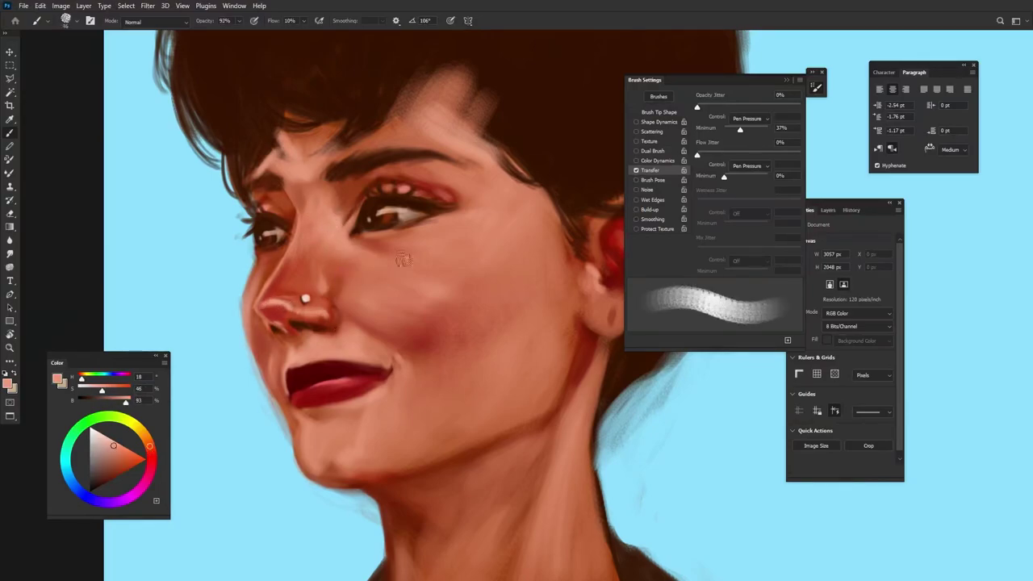
{"action": "left_click", "coordinate": [367, 256], "text": "alt"}
{"action": "left_click", "coordinate": [356, 375], "text": "alt"}
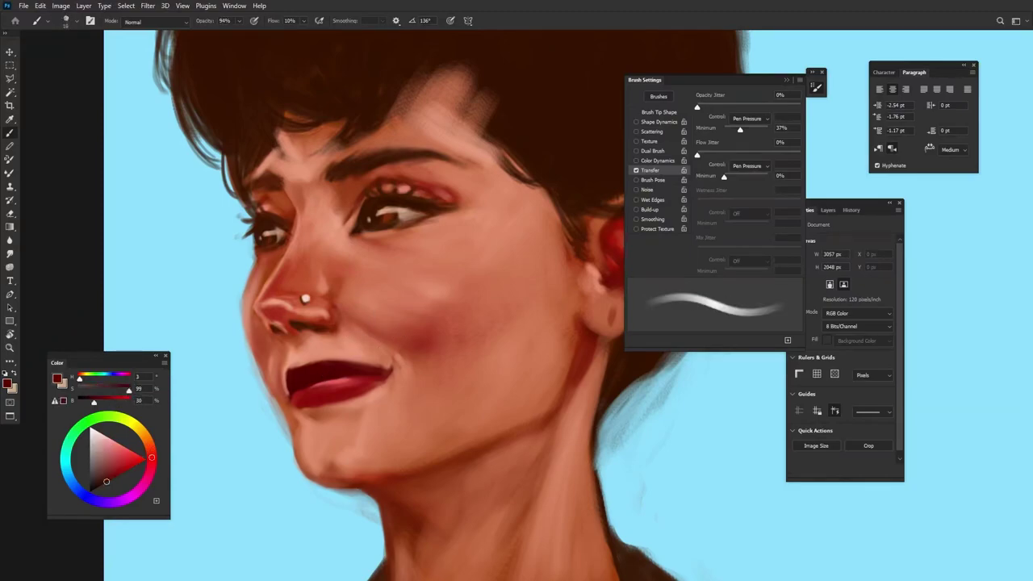
{"action": "left_click", "coordinate": [373, 326], "text": "alt"}
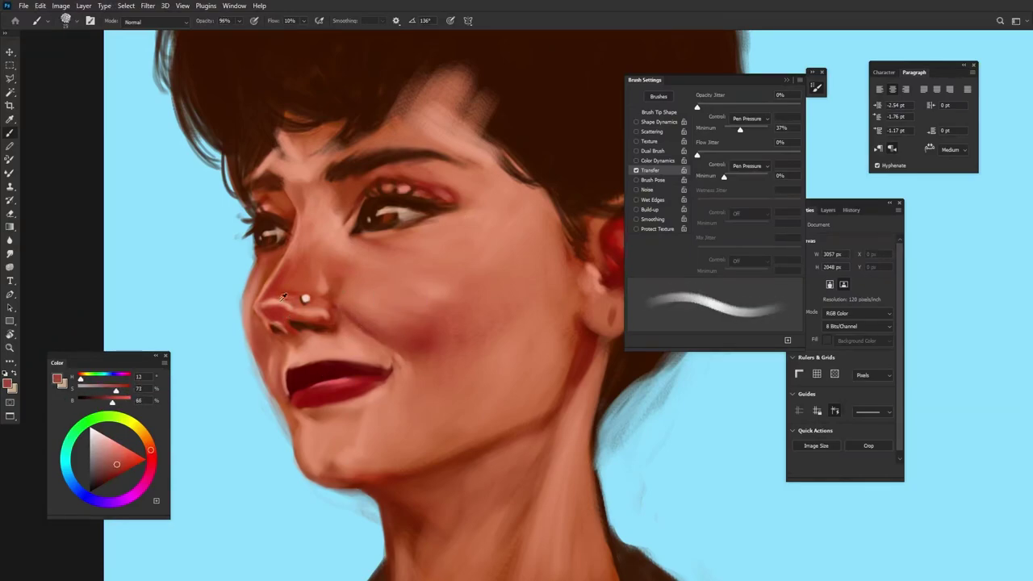
{"action": "left_click", "coordinate": [299, 332], "text": "alt"}
{"action": "left_click", "coordinate": [313, 332], "text": "alt"}
Raise brush flow to 23% and paint dark hair strands over the forehead
{"action": "left_click", "coordinate": [258, 156], "text": "alt"}
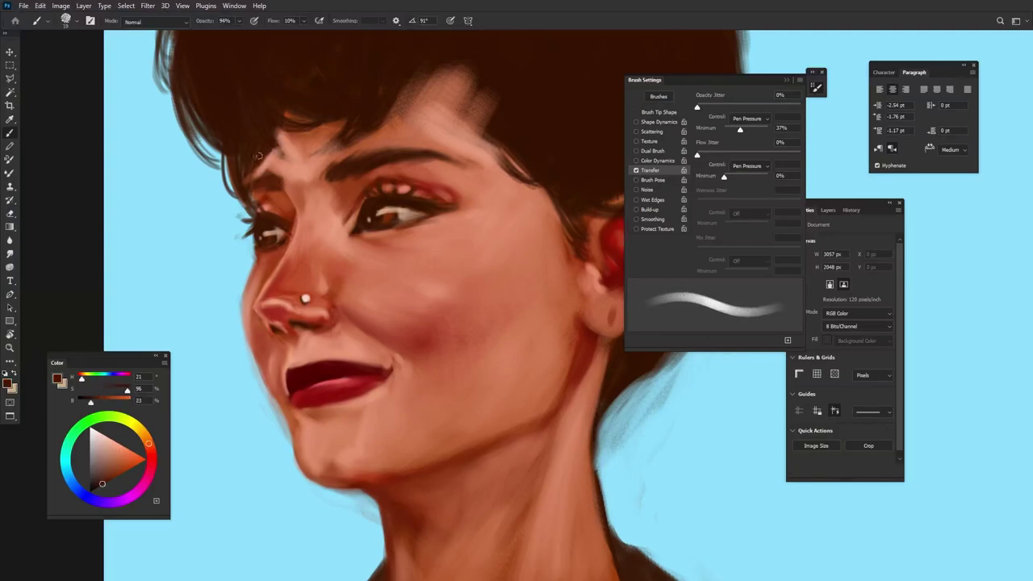
{"action": "key", "text": "shift+2"}
{"action": "key", "text": "shift+3"}
{"action": "left_click", "coordinate": [277, 170], "text": "alt"}
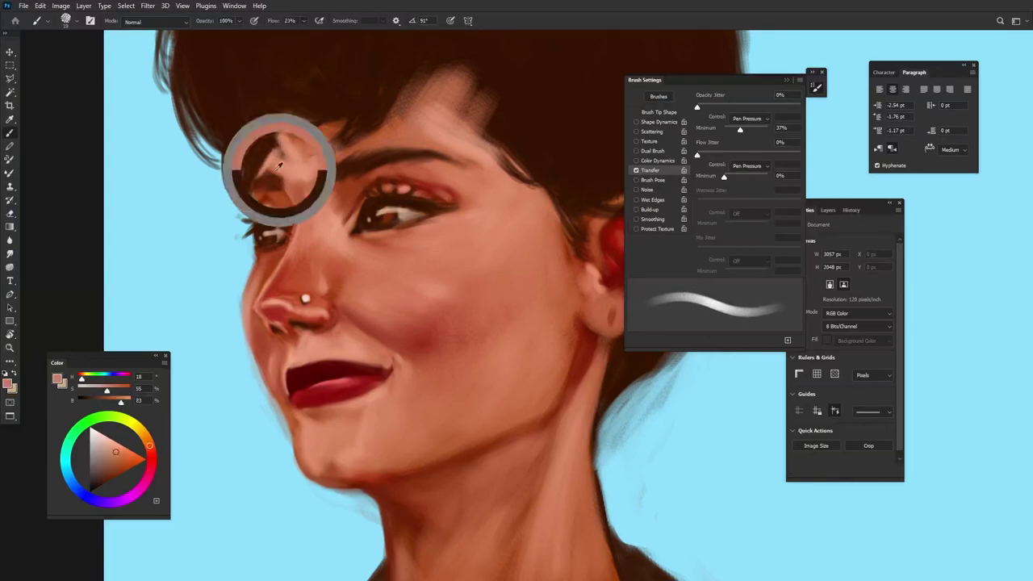
{"action": "left_click", "coordinate": [279, 182], "text": "alt"}
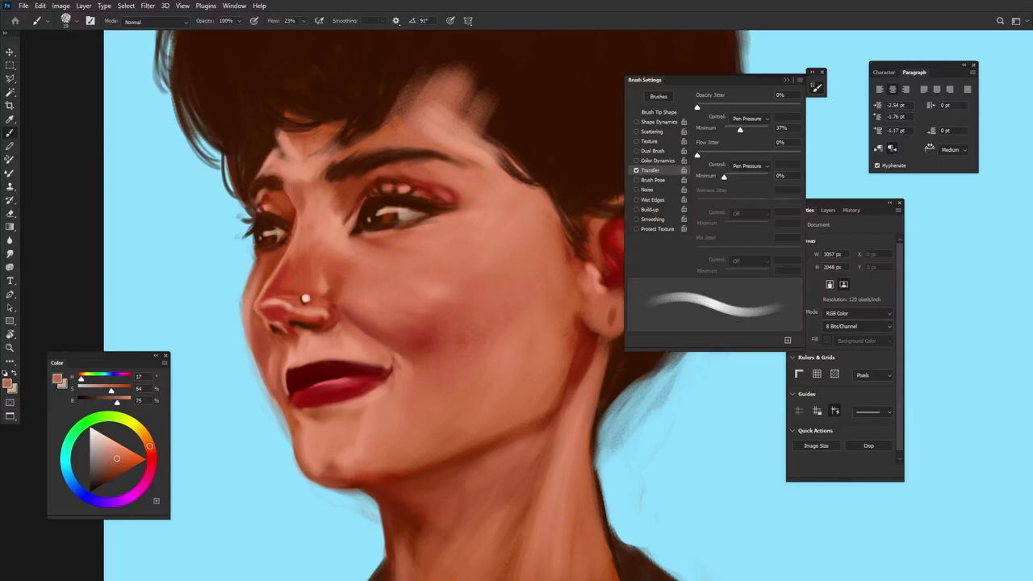
{"action": "left_click", "coordinate": [270, 204], "text": "alt"}
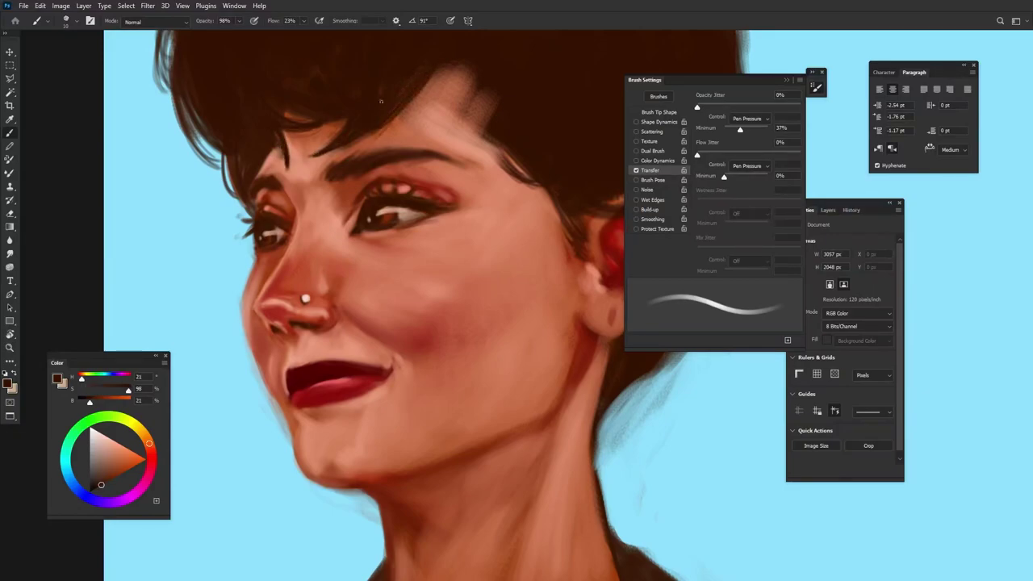
{"action": "left_click_drag", "start_coordinate": [381, 101], "coordinate": [354, 176]}
{"action": "left_click_drag", "start_coordinate": [399, 150], "coordinate": [430, 211]}
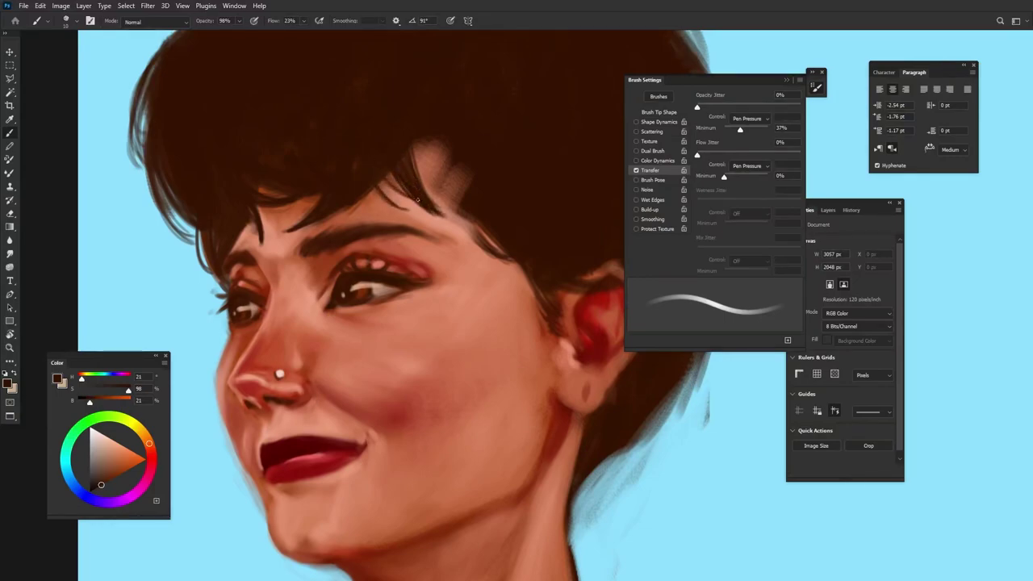
Add dark strands to the fringe, then darken the jaw and neck edge with a textured brush
{"action": "left_click_drag", "start_coordinate": [420, 161], "coordinate": [464, 219]}
{"action": "mouse_move", "coordinate": [413, 139]}
{"action": "left_mouse_down"}
{"action": "mouse_move", "coordinate": [467, 202]}
{"action": "mouse_move", "coordinate": [431, 168]}
{"action": "mouse_move", "coordinate": [476, 234]}
{"action": "left_mouse_up"}
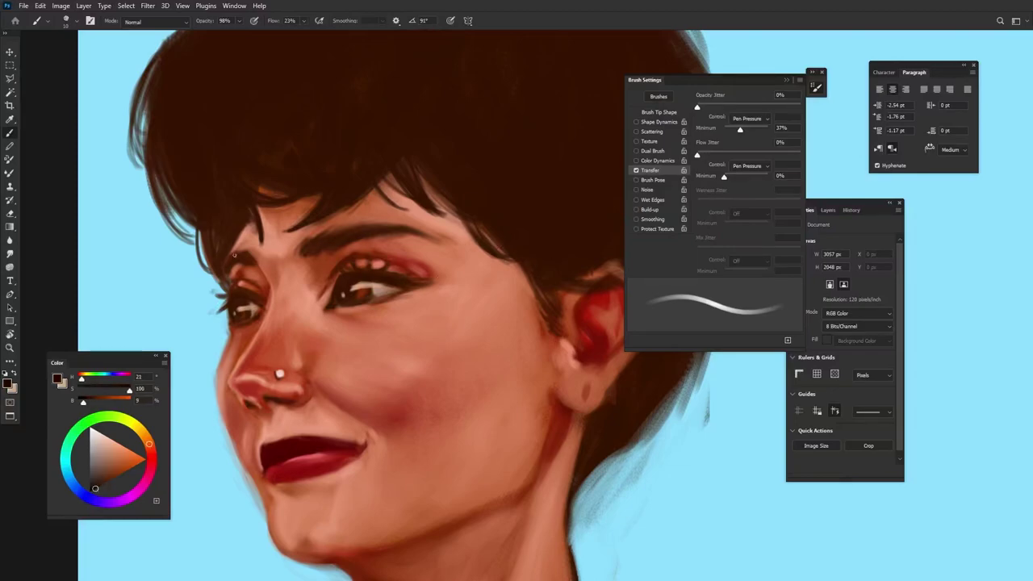
{"action": "left_click", "coordinate": [216, 242], "text": "alt"}
{"action": "key", "text": "period"}
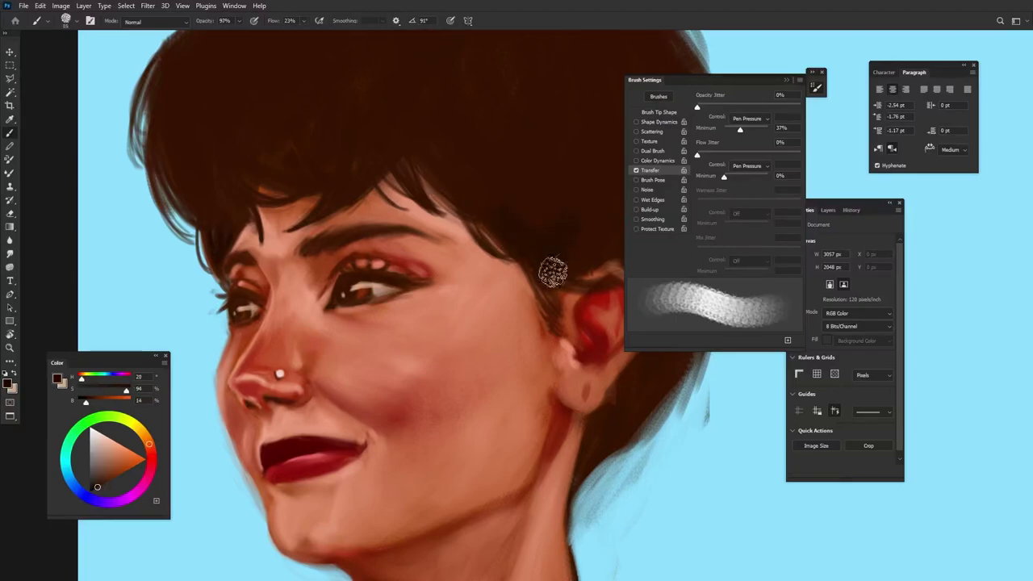
{"action": "left_click_drag", "start_coordinate": [553, 273], "coordinate": [464, 379]}
{"action": "left_click_drag", "start_coordinate": [500, 339], "coordinate": [468, 428]}
{"action": "key", "text": "period"}
{"action": "mouse_move", "coordinate": [456, 388]}
{"action": "left_mouse_down"}
{"action": "mouse_move", "coordinate": [440, 416]}
{"action": "mouse_move", "coordinate": [476, 456]}
{"action": "left_mouse_up"}
With a bristle brush, paint dark hair behind the ear and lighter brown highlights across the upper hair
{"action": "key", "text": "ctrl+plus"}
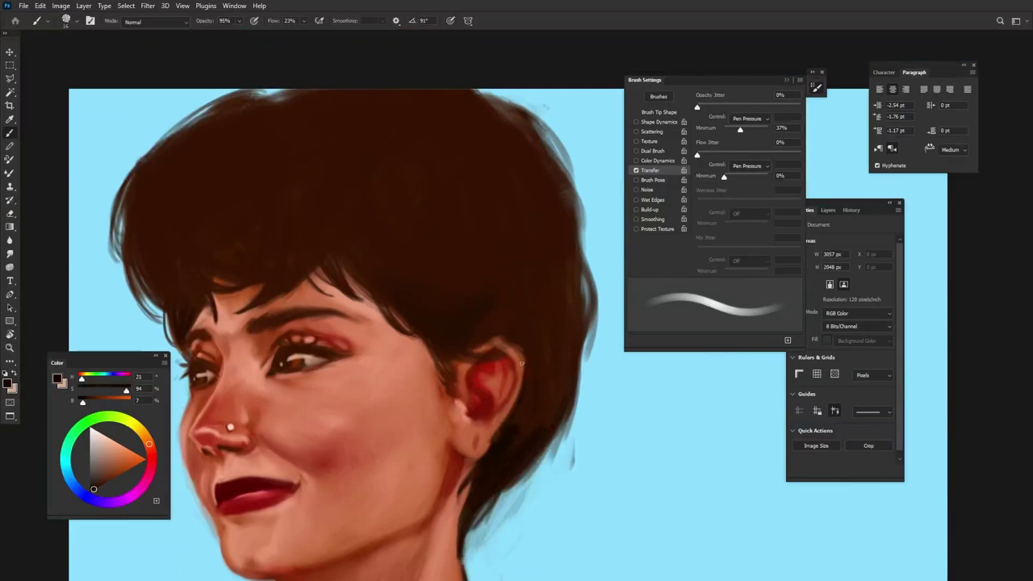
{"action": "key", "text": "period"}
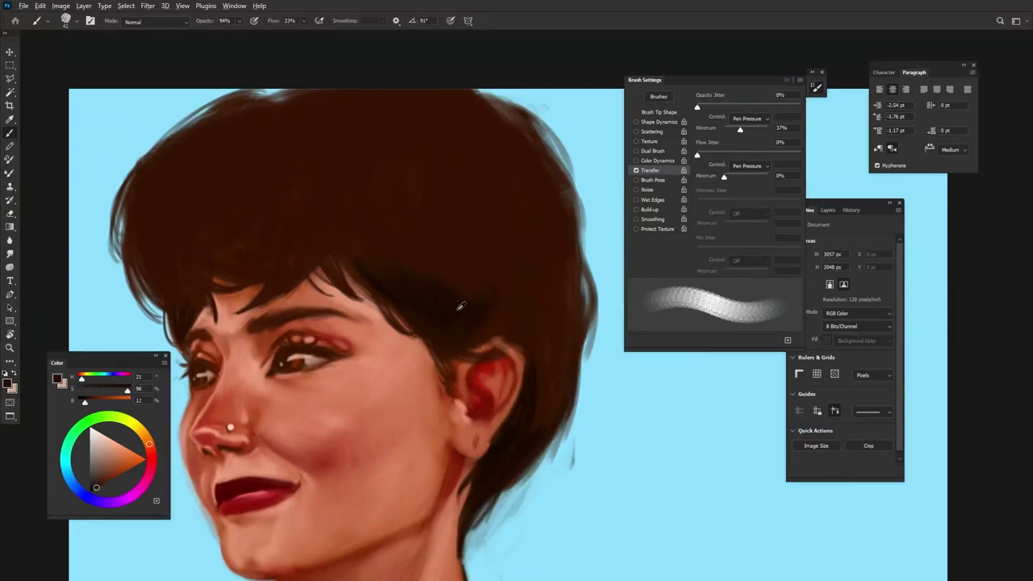
{"action": "left_click_drag", "start_coordinate": [525, 334], "coordinate": [533, 384]}
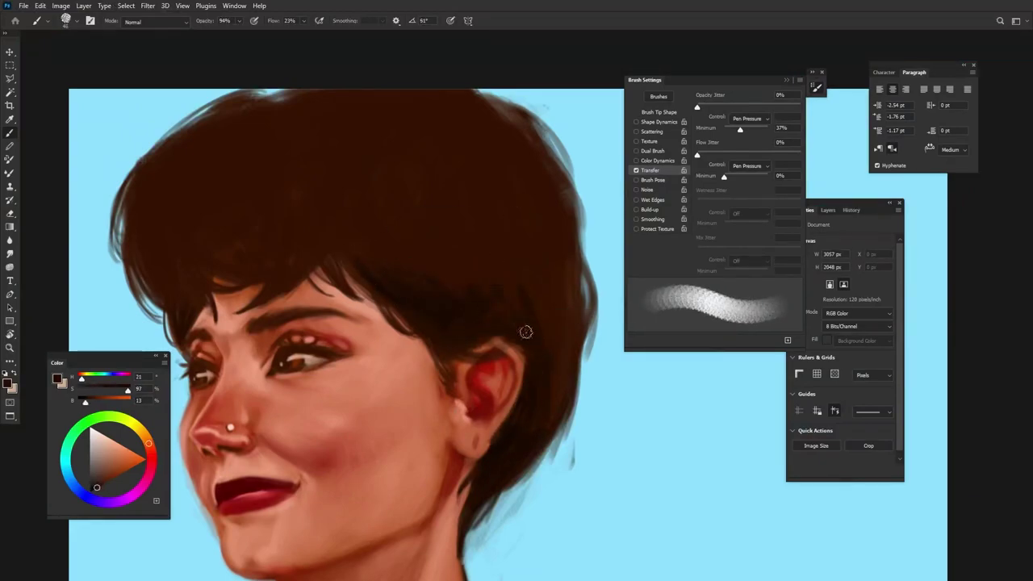
{"action": "mouse_move", "coordinate": [445, 242]}
{"action": "left_mouse_down"}
{"action": "mouse_move", "coordinate": [340, 214]}
{"action": "mouse_move", "coordinate": [207, 240]}
{"action": "mouse_move", "coordinate": [169, 214]}
{"action": "mouse_move", "coordinate": [302, 191]}
{"action": "mouse_move", "coordinate": [517, 177]}
{"action": "mouse_move", "coordinate": [363, 340]}
{"action": "left_mouse_up"}
Paint over the orange highlights at the top of the hair with sampled darker browns
{"action": "key", "text": "h"}
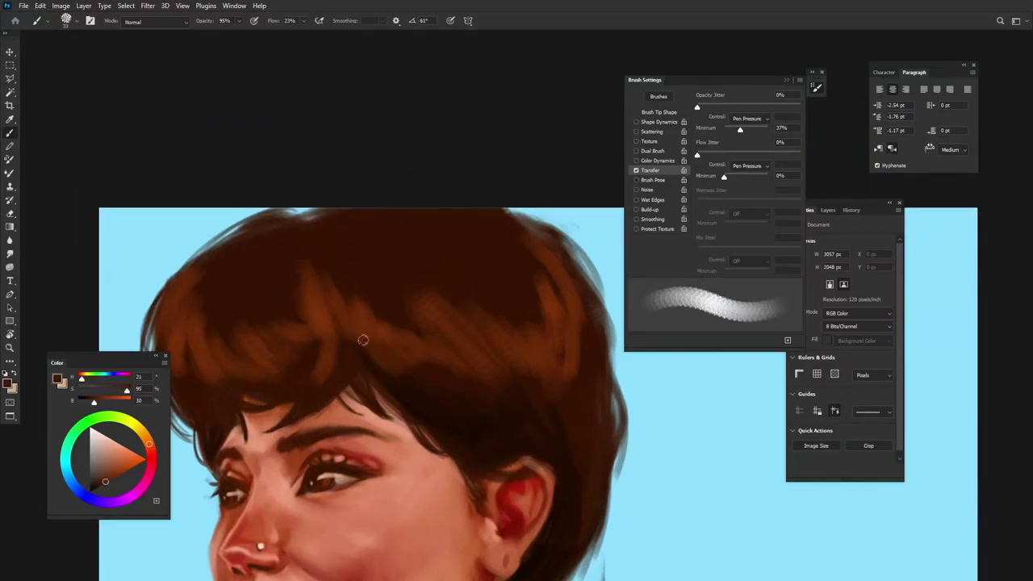
{"action": "left_click", "coordinate": [388, 343], "text": "alt"}
{"action": "mouse_move", "coordinate": [350, 302]}
{"action": "left_mouse_down"}
{"action": "mouse_move", "coordinate": [387, 321]}
{"action": "mouse_move", "coordinate": [441, 317]}
{"action": "left_mouse_up"}
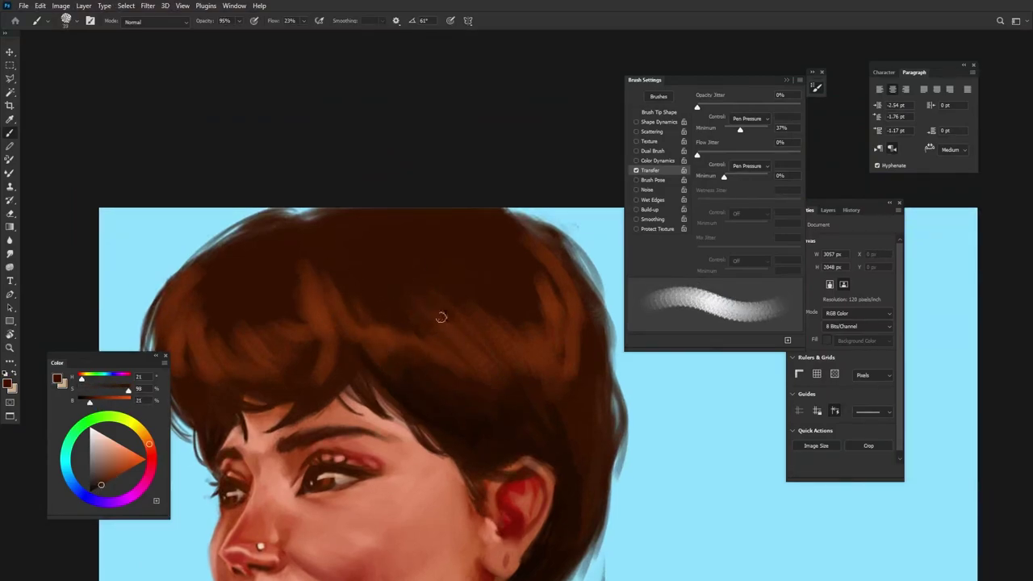
{"action": "left_click", "coordinate": [460, 383], "text": "alt"}
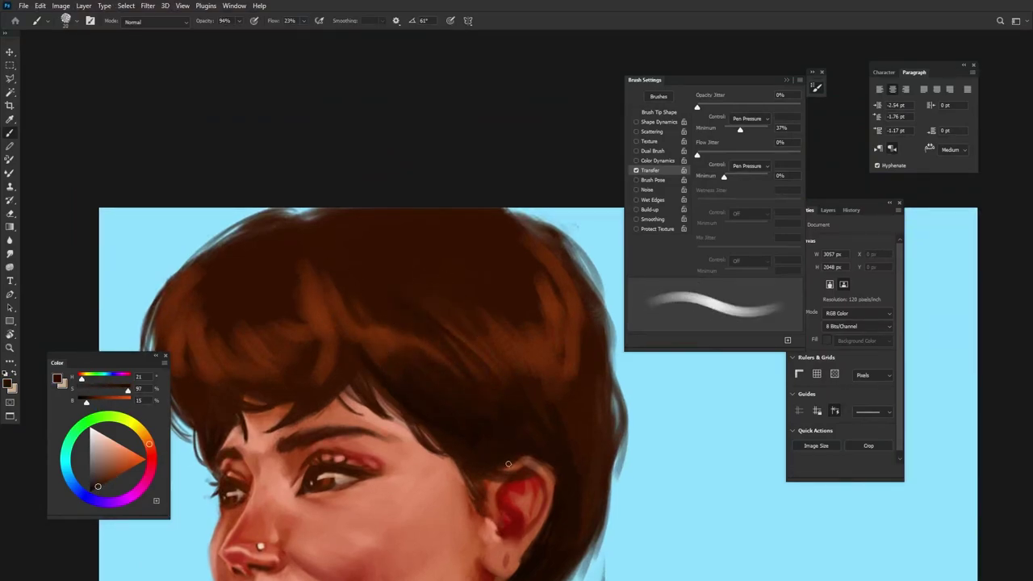
{"action": "key", "text": "h"}
{"action": "left_click_drag", "start_coordinate": [466, 324], "coordinate": [505, 339]}
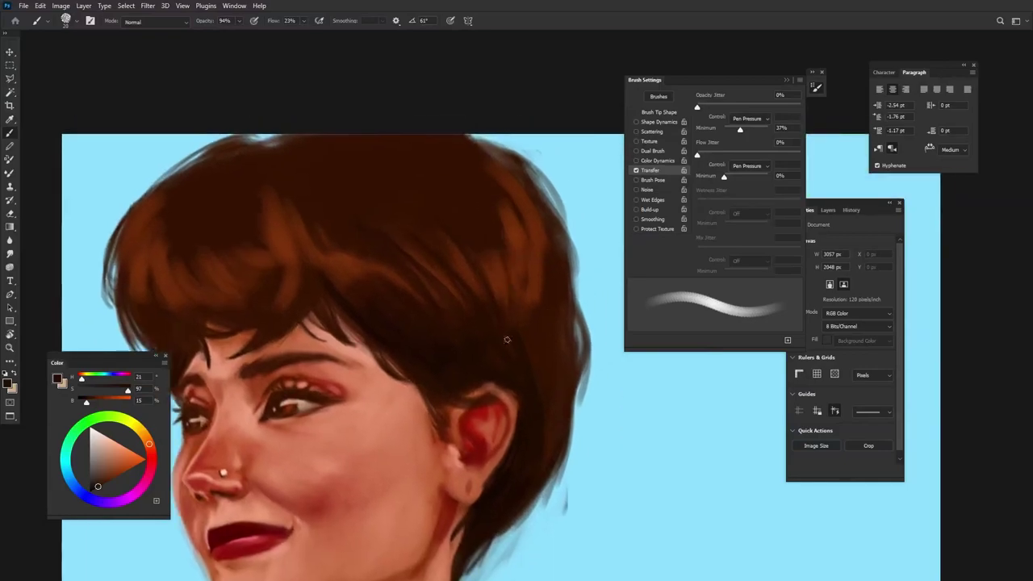
Smooth the right side of the hair with vertical hair-brown strokes
{"action": "left_click", "coordinate": [534, 302], "text": "alt"}
{"action": "left_click_drag", "start_coordinate": [548, 266], "coordinate": [553, 347]}
{"action": "left_click_drag", "start_coordinate": [529, 218], "coordinate": [532, 307]}
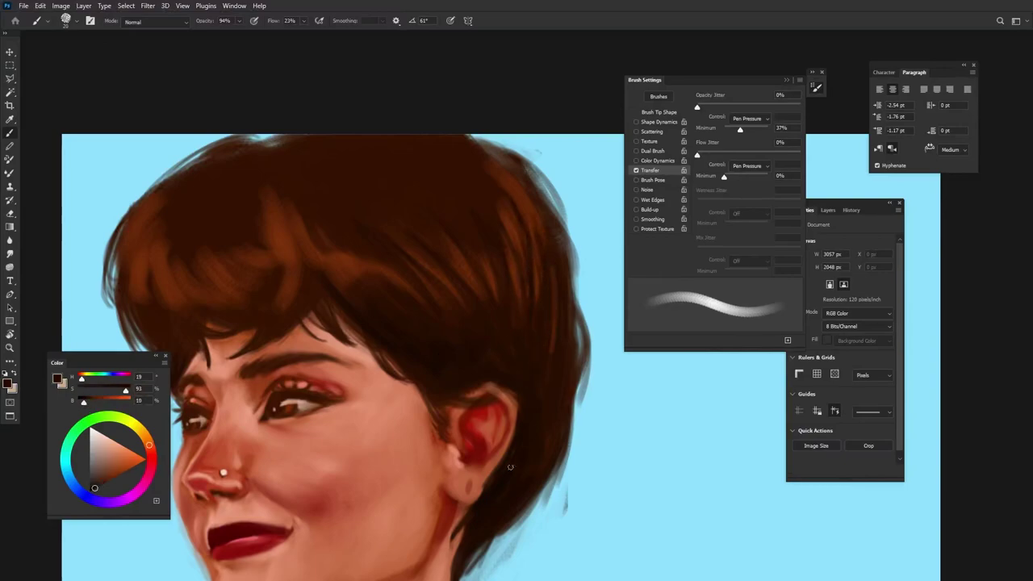
{"action": "key", "text": "h"}
{"action": "left_click", "coordinate": [622, 506]}
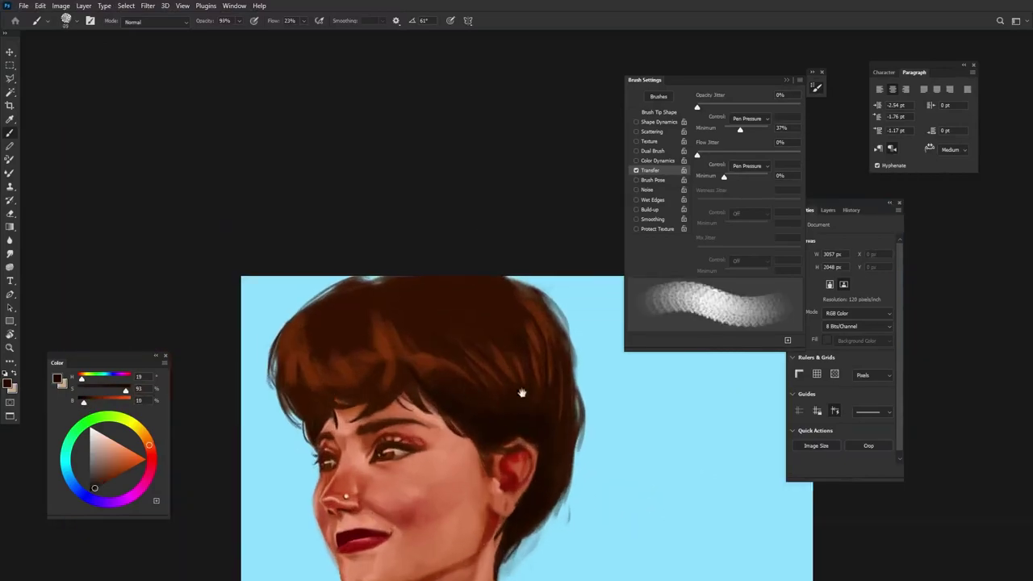
Add more dark brown strokes through the hair, including a dark stroke along its top
{"action": "left_click", "coordinate": [392, 362], "text": "alt"}
{"action": "mouse_move", "coordinate": [392, 362]}
{"action": "left_mouse_down"}
{"action": "mouse_move", "coordinate": [346, 339]}
{"action": "mouse_move", "coordinate": [325, 436]}
{"action": "mouse_move", "coordinate": [407, 416]}
{"action": "left_mouse_up"}
{"action": "left_click", "coordinate": [401, 417], "text": "alt"}
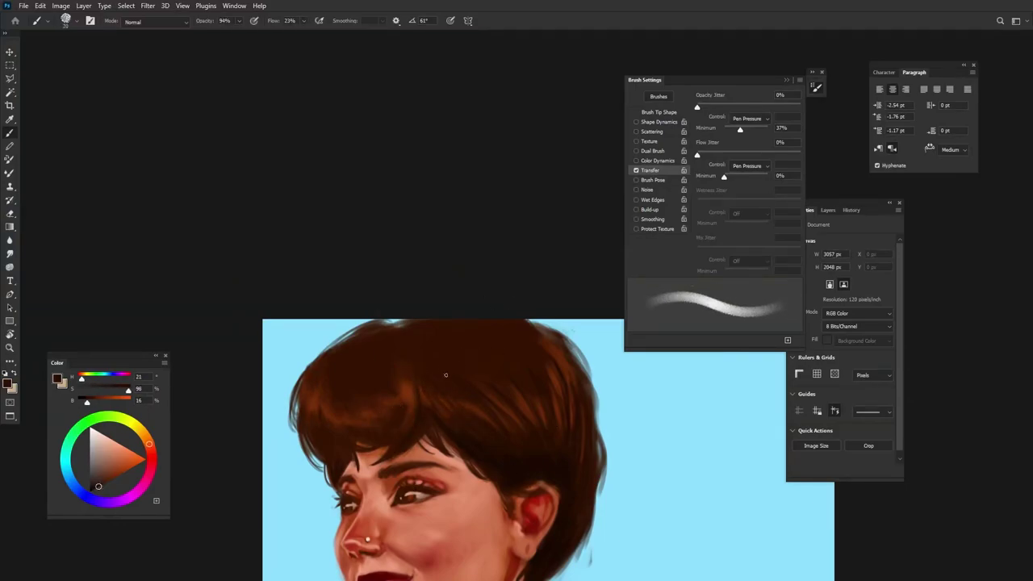
{"action": "scroll", "coordinate": [376, 387], "scroll_direction": "down", "scroll_amount": 1}
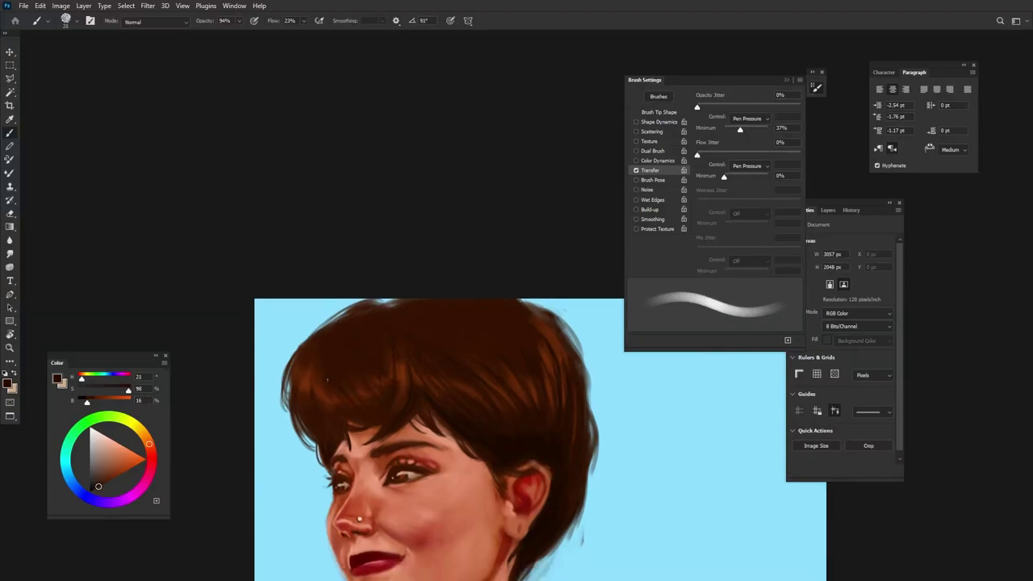
{"action": "left_click_drag", "start_coordinate": [366, 304], "coordinate": [393, 305]}
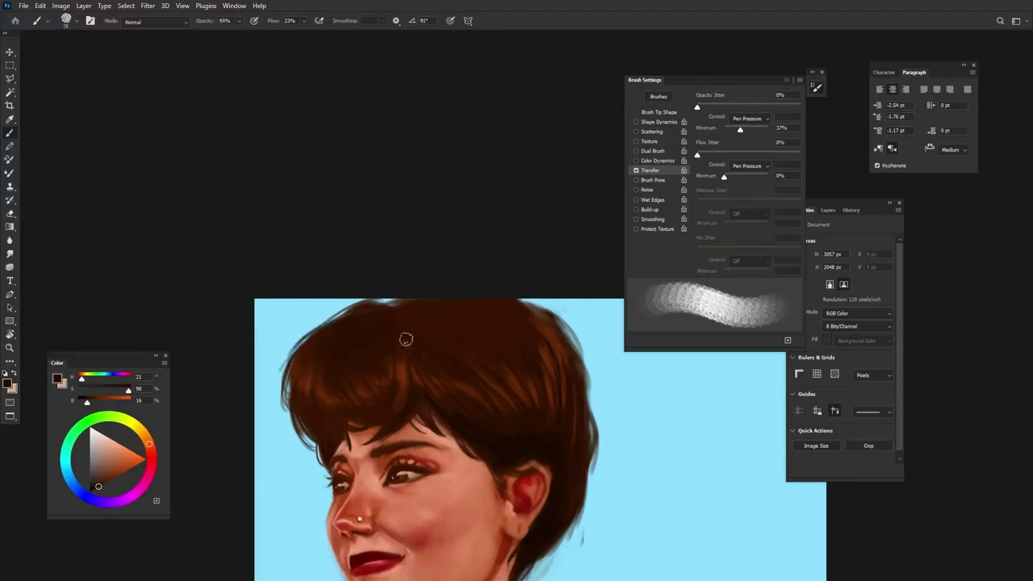
Lighten the lower and right side of the neck with sampled peach skin tones
{"action": "left_click_drag", "start_coordinate": [546, 530], "coordinate": [502, 431]}
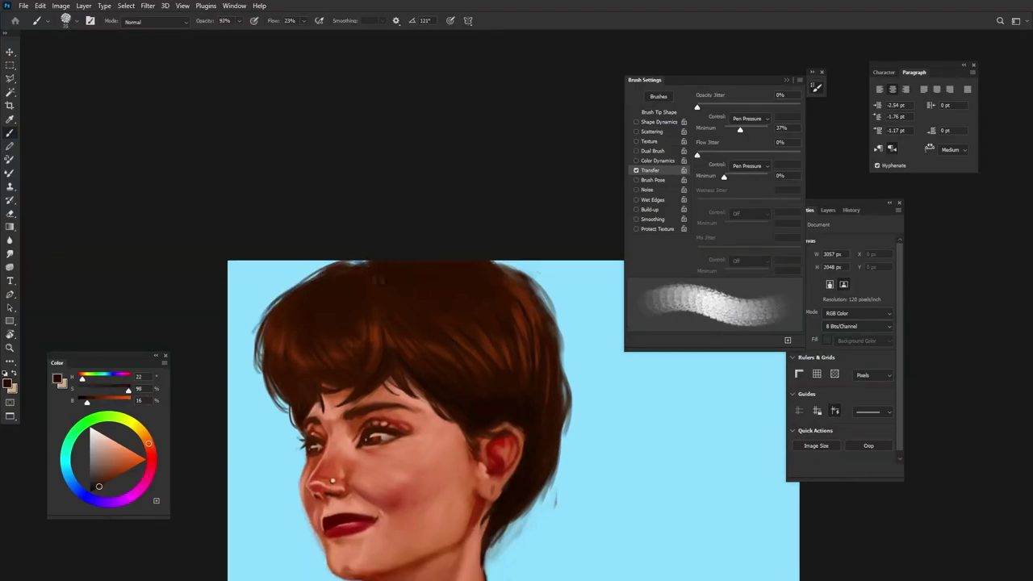
{"action": "left_click", "coordinate": [508, 452], "text": "alt"}
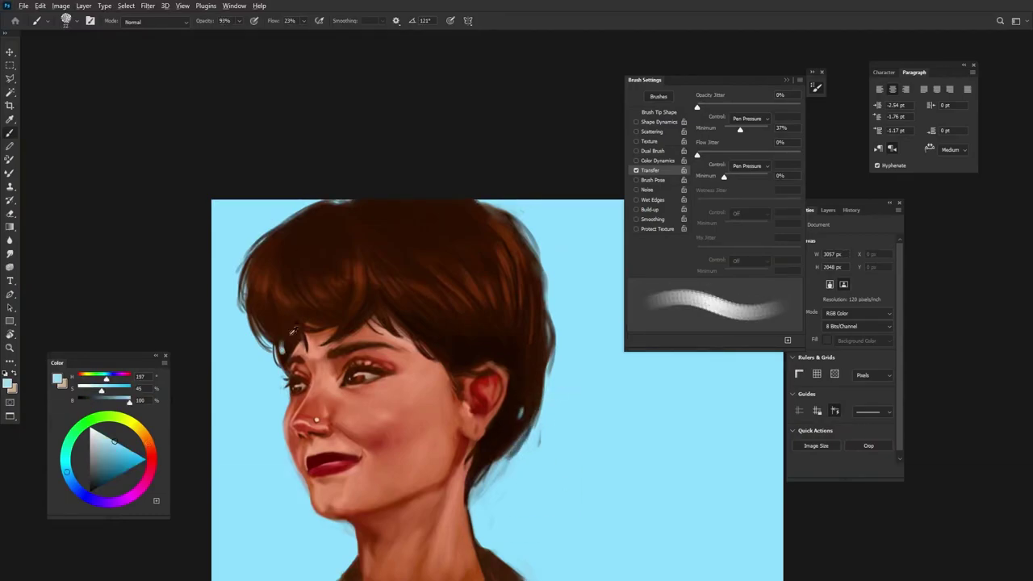
{"action": "left_click", "coordinate": [293, 331], "text": "alt"}
{"action": "scroll", "coordinate": [503, 522], "scroll_direction": "down", "scroll_amount": 1}
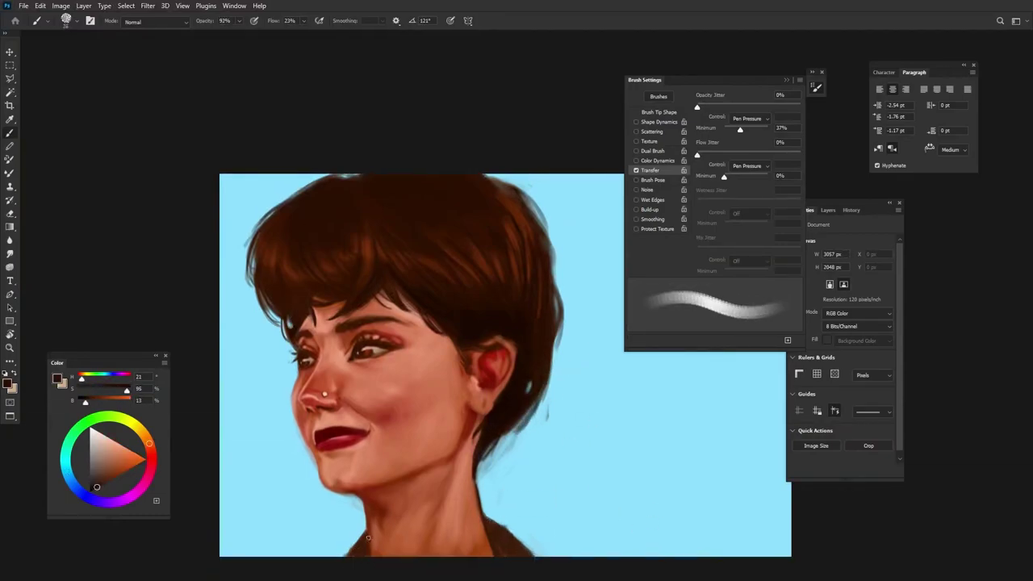
{"action": "left_click", "coordinate": [488, 537], "text": "alt"}
{"action": "left_click_drag", "start_coordinate": [427, 523], "coordinate": [401, 556]}
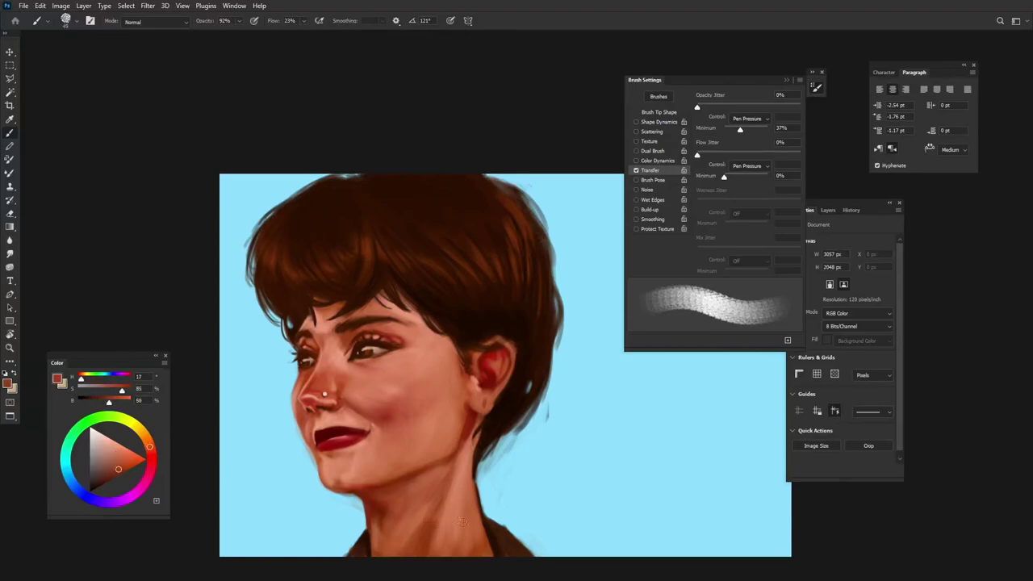
{"action": "left_click_drag", "start_coordinate": [481, 464], "coordinate": [471, 555]}
{"action": "left_click", "coordinate": [483, 484], "text": "alt"}
{"action": "left_click_drag", "start_coordinate": [481, 482], "coordinate": [475, 554]}
{"action": "left_click", "coordinate": [511, 422], "text": "alt"}
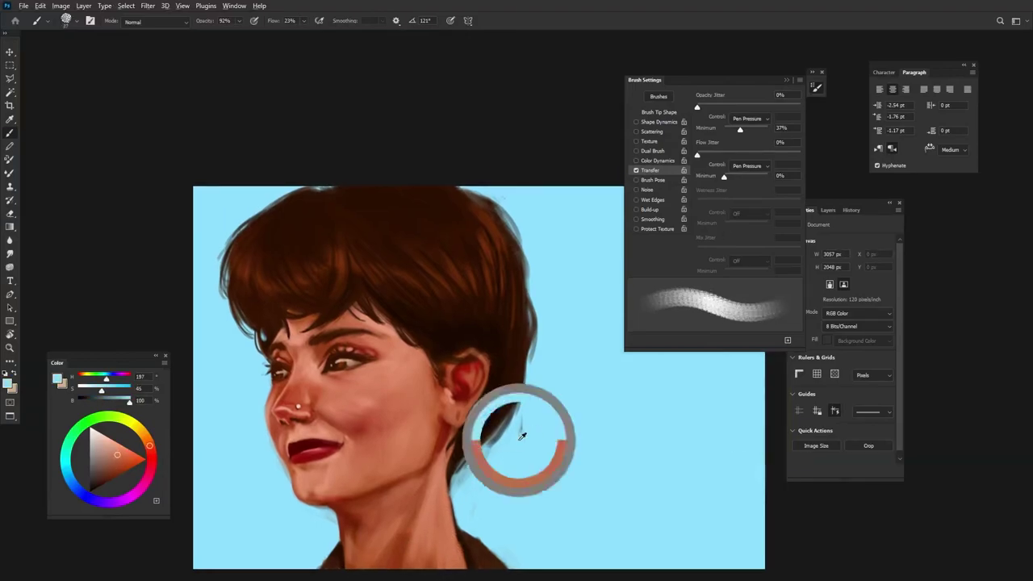
Paint textured light-blue strokes across the lower-left and lower-right background at 100% opacity
{"action": "scroll", "coordinate": [517, 461], "scroll_direction": "down", "scroll_amount": 1}
{"action": "mouse_move", "coordinate": [240, 517]}
{"action": "left_mouse_down"}
{"action": "mouse_move", "coordinate": [253, 475]}
{"action": "mouse_move", "coordinate": [273, 460]}
{"action": "left_mouse_up"}
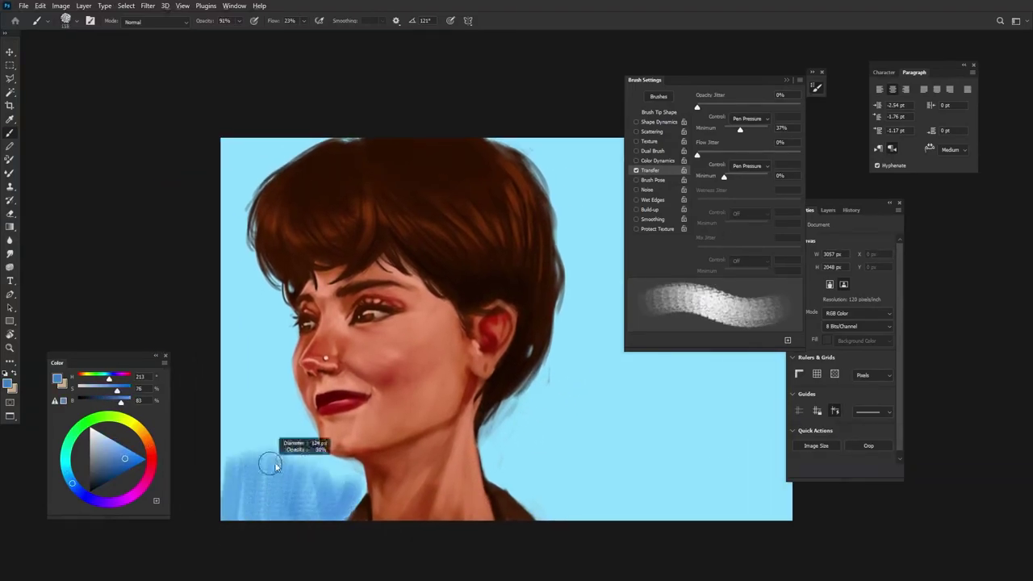
{"action": "left_click", "coordinate": [247, 410], "text": "alt"}
{"action": "left_click_drag", "start_coordinate": [233, 508], "coordinate": [251, 379]}
{"action": "key", "text": "0"}
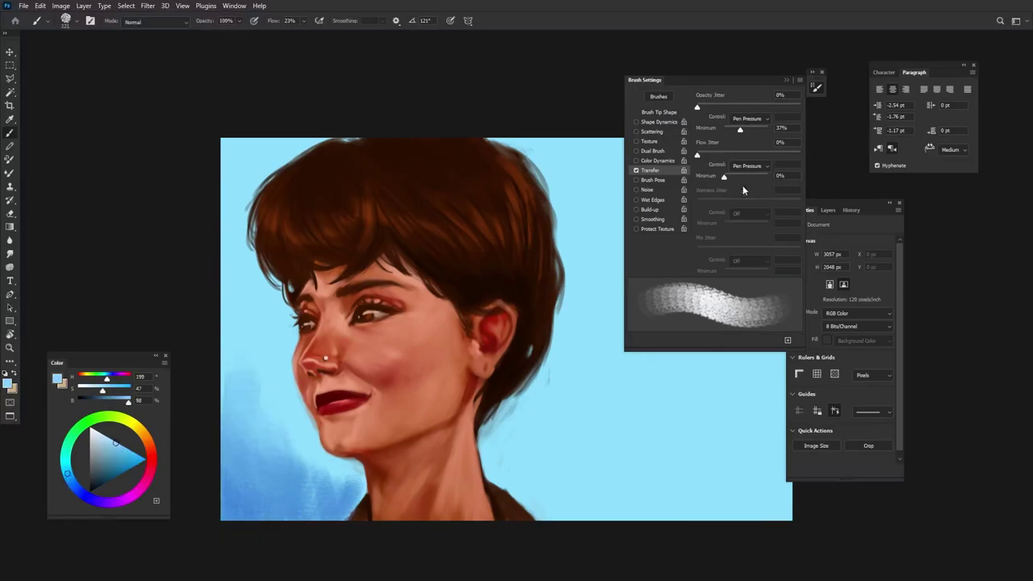
{"action": "left_click", "coordinate": [746, 165]}
{"action": "left_click", "coordinate": [743, 137]}
{"action": "left_click_drag", "start_coordinate": [671, 438], "coordinate": [685, 439]}
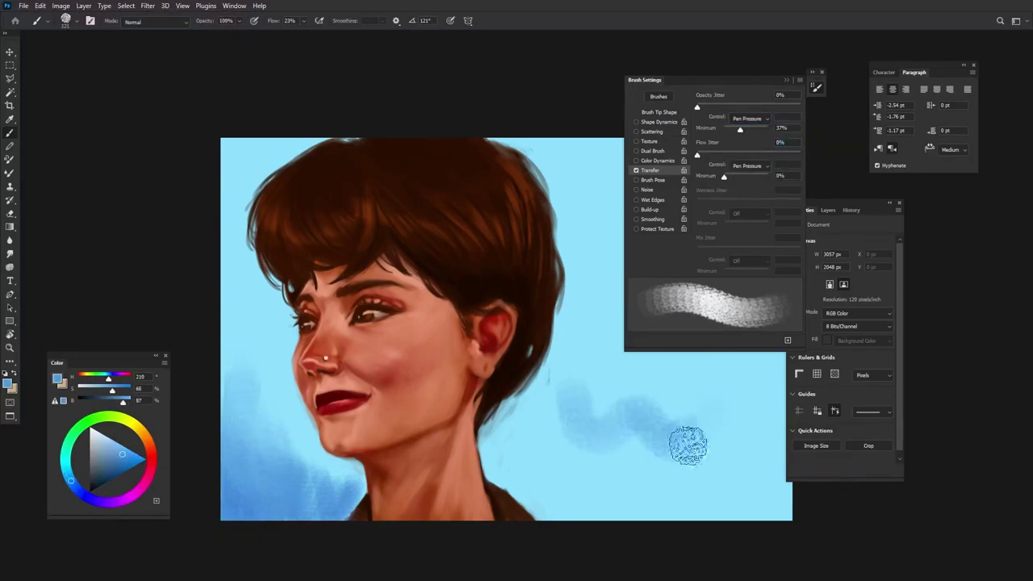
{"action": "left_click", "coordinate": [659, 112]}
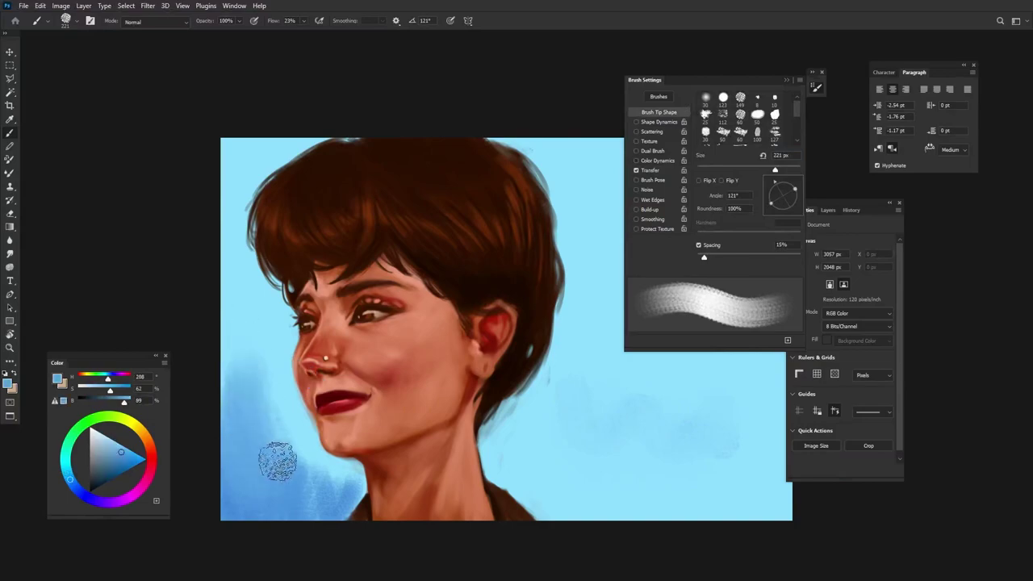
{"action": "left_click_drag", "start_coordinate": [541, 427], "coordinate": [599, 473]}
{"action": "key", "text": "ctrl+minus"}
{"action": "mouse_move", "coordinate": [465, 460]}
{"action": "left_mouse_down"}
{"action": "mouse_move", "coordinate": [546, 450]}
{"action": "mouse_move", "coordinate": [634, 417]}
{"action": "left_mouse_up"}
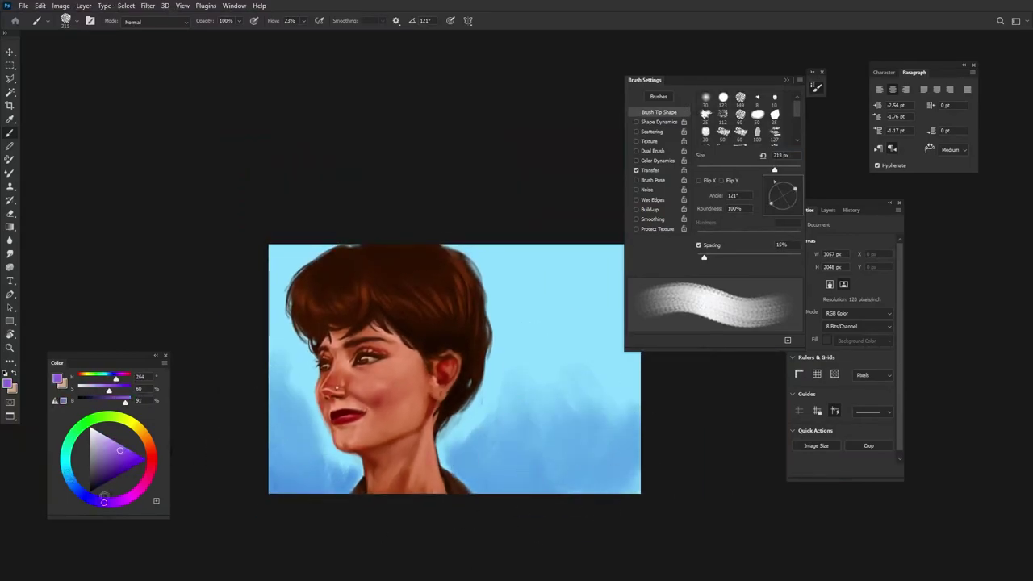
Add purple cloud strokes in the upper-right sky and beside the face, blending light blue below
{"action": "mouse_move", "coordinate": [472, 355]}
{"action": "left_mouse_down"}
{"action": "mouse_move", "coordinate": [508, 343]}
{"action": "mouse_move", "coordinate": [496, 385]}
{"action": "left_mouse_up"}
{"action": "mouse_move", "coordinate": [476, 322]}
{"action": "left_mouse_down"}
{"action": "mouse_move", "coordinate": [570, 343]}
{"action": "mouse_move", "coordinate": [525, 346]}
{"action": "mouse_move", "coordinate": [579, 362]}
{"action": "mouse_move", "coordinate": [475, 353]}
{"action": "mouse_move", "coordinate": [475, 320]}
{"action": "left_mouse_up"}
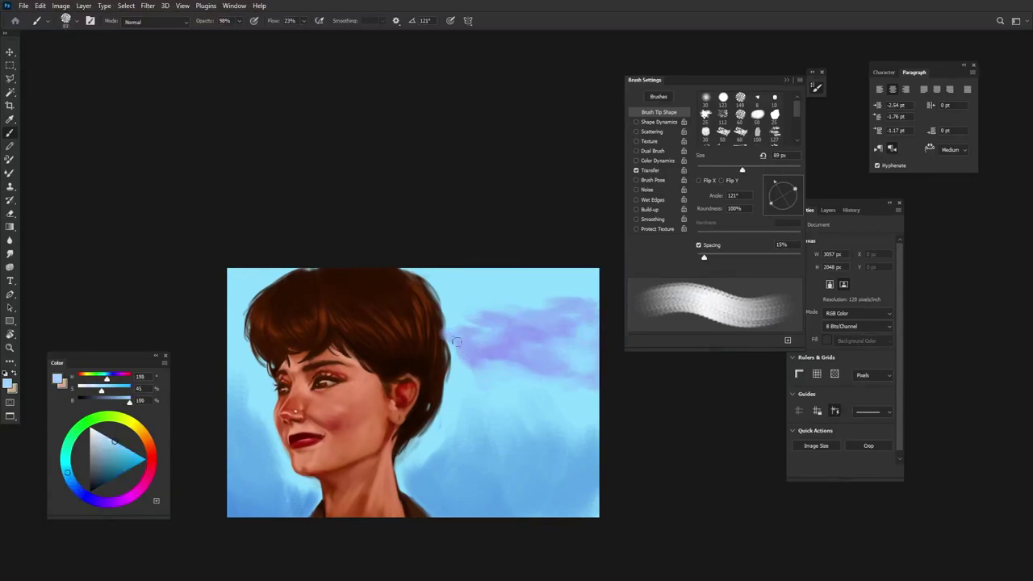
{"action": "mouse_move", "coordinate": [242, 355]}
{"action": "left_mouse_down"}
{"action": "mouse_move", "coordinate": [234, 387]}
{"action": "mouse_move", "coordinate": [266, 436]}
{"action": "left_mouse_up"}
{"action": "mouse_move", "coordinate": [226, 398]}
{"action": "left_mouse_down"}
{"action": "mouse_move", "coordinate": [215, 452]}
{"action": "mouse_move", "coordinate": [438, 455]}
{"action": "mouse_move", "coordinate": [608, 433]}
{"action": "left_mouse_up"}
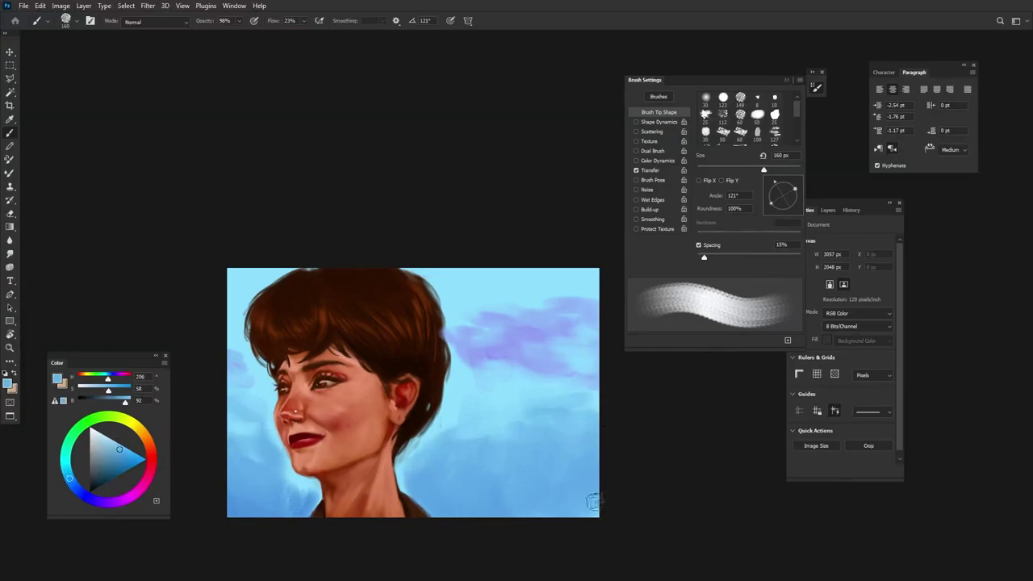
{"action": "key", "text": "shift+b"}
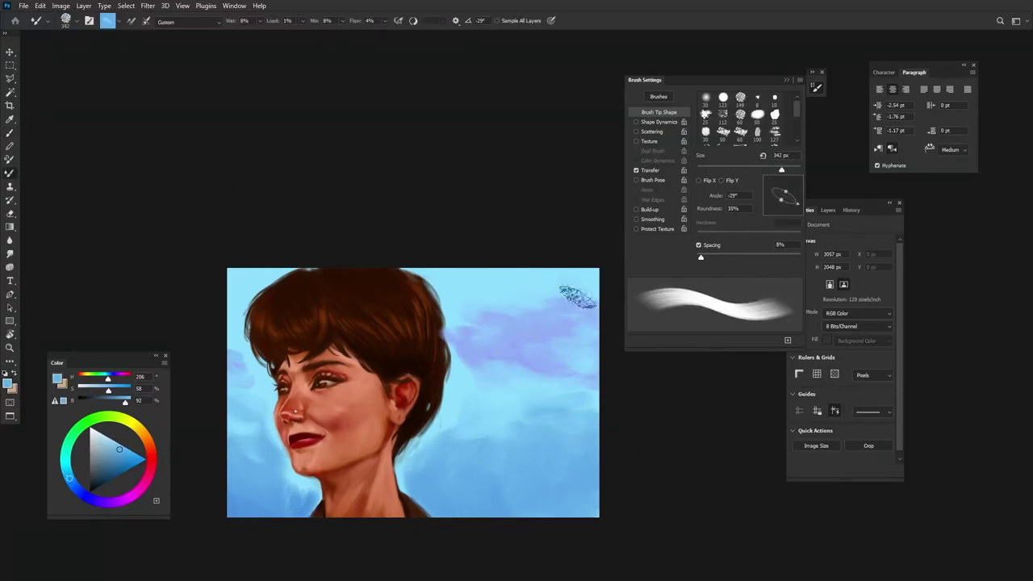
Sample a soft sky blue and set the Mixer Brush to about 96 px with a rotated tip
{"action": "left_click", "coordinate": [456, 430], "text": "alt"}
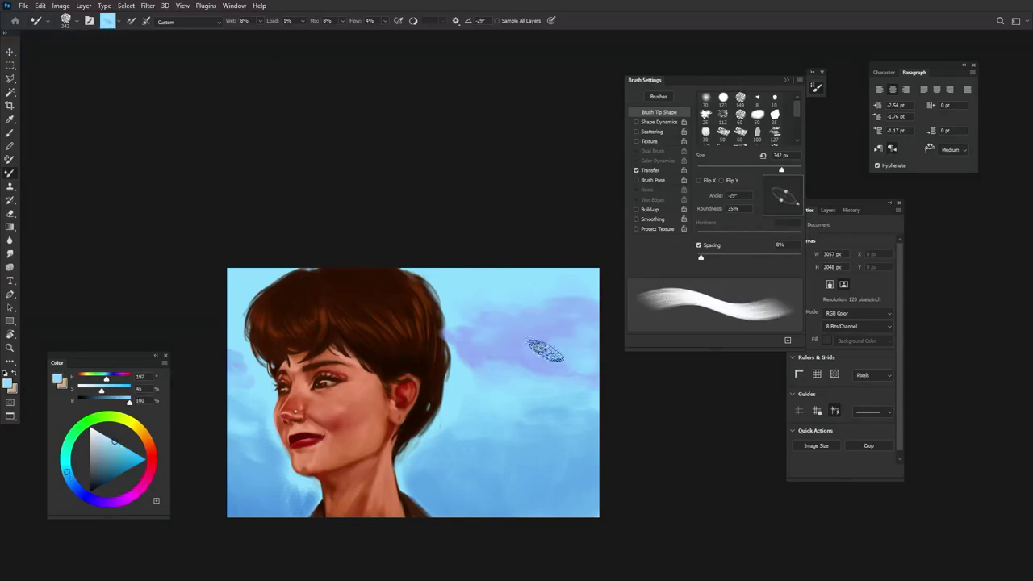
{"action": "key", "text": "bracketright"}
{"action": "key", "text": "bracketright"}
{"action": "key", "text": "bracketright"}
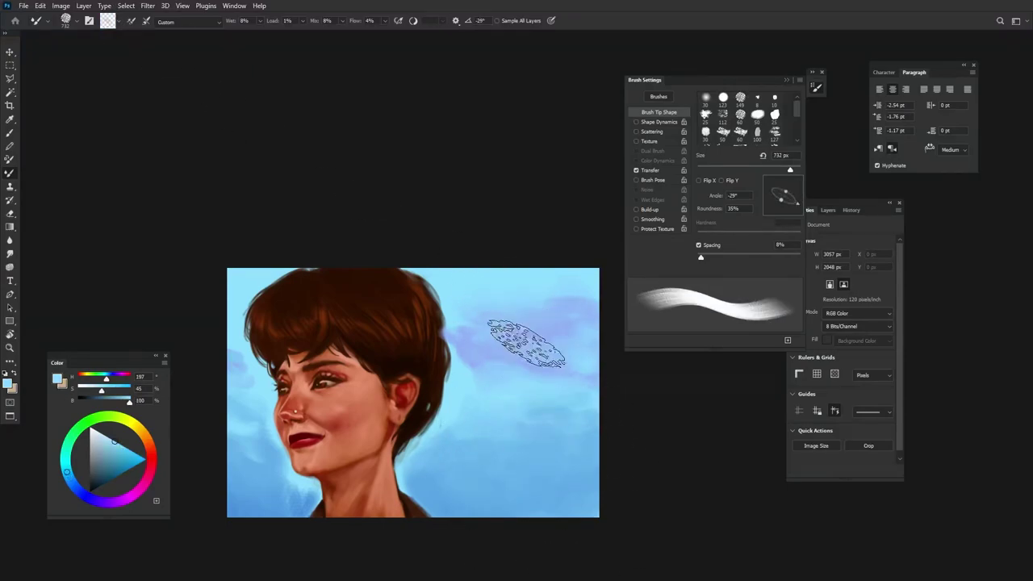
{"action": "left_click_drag", "start_coordinate": [526, 379], "coordinate": [485, 380]}
{"action": "left_click_drag", "start_coordinate": [501, 346], "coordinate": [444, 346]}
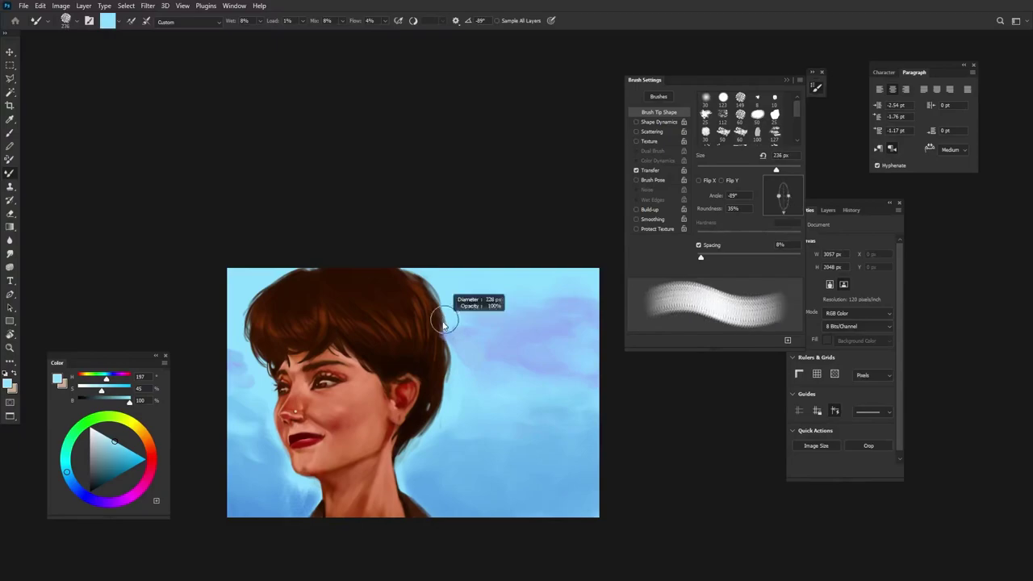
{"action": "key", "text": "shift+Right"}
{"action": "key", "text": "shift+Right"}
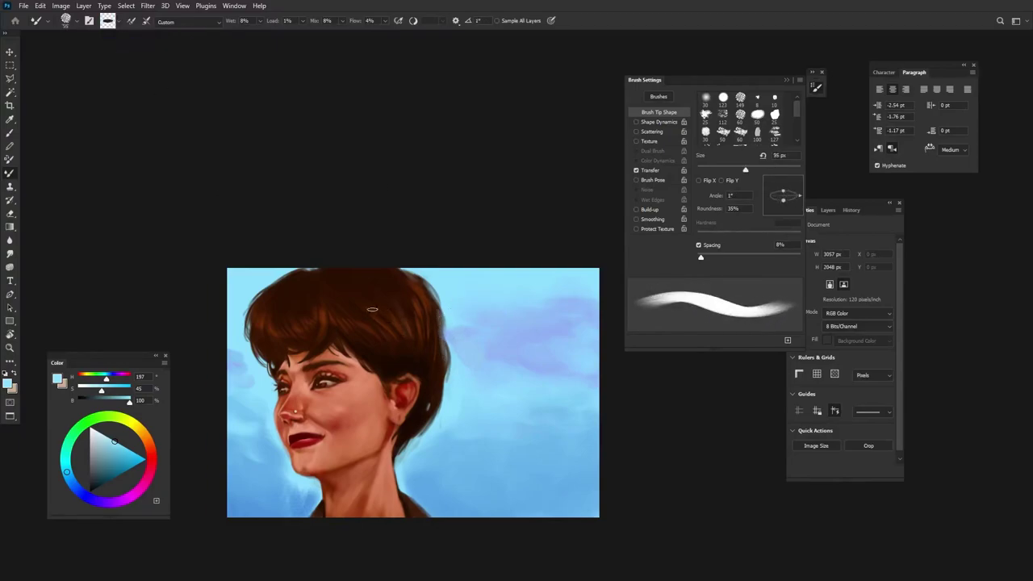
{"action": "key", "text": "shift+Left"}
{"action": "key", "text": "shift+Left"}
{"action": "key", "text": "shift+Left"}
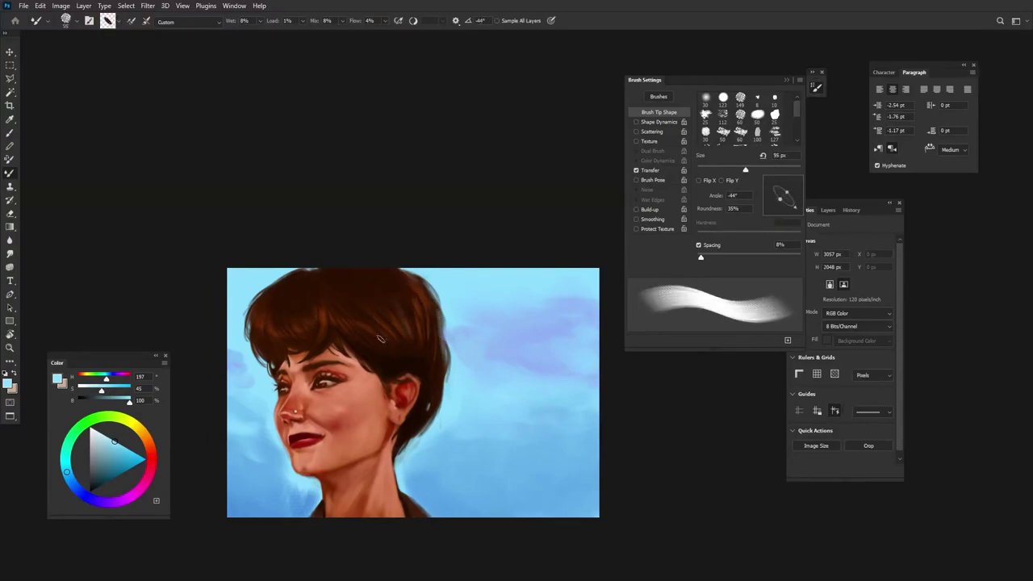
{"action": "key", "text": "bracketleft"}
{"action": "key", "text": "shift+Left"}
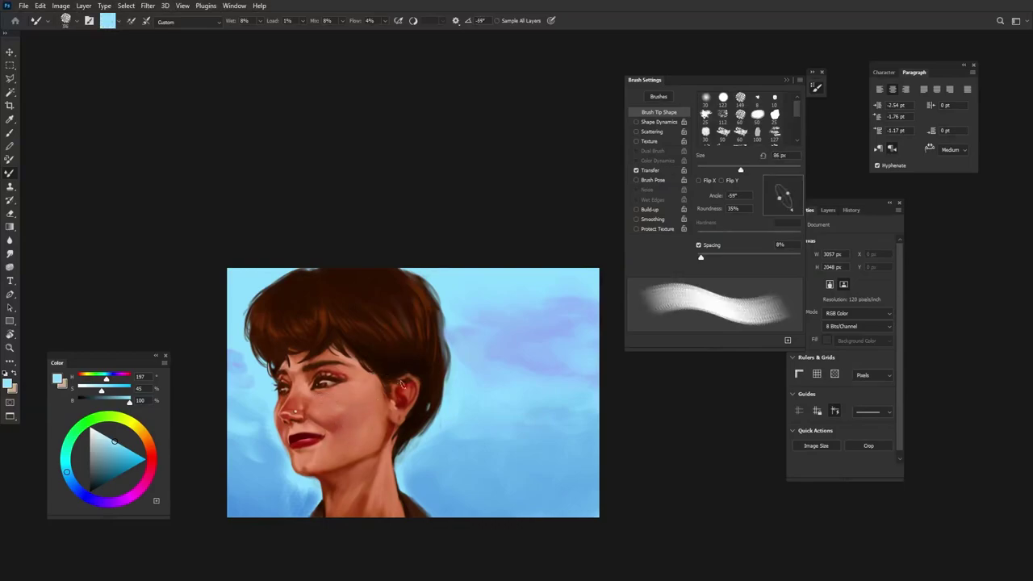
{"action": "key", "text": "bracketright"}
{"action": "key", "text": "shift+Right"}
{"action": "key", "text": "shift+Right"}
{"action": "key", "text": "shift+Right"}
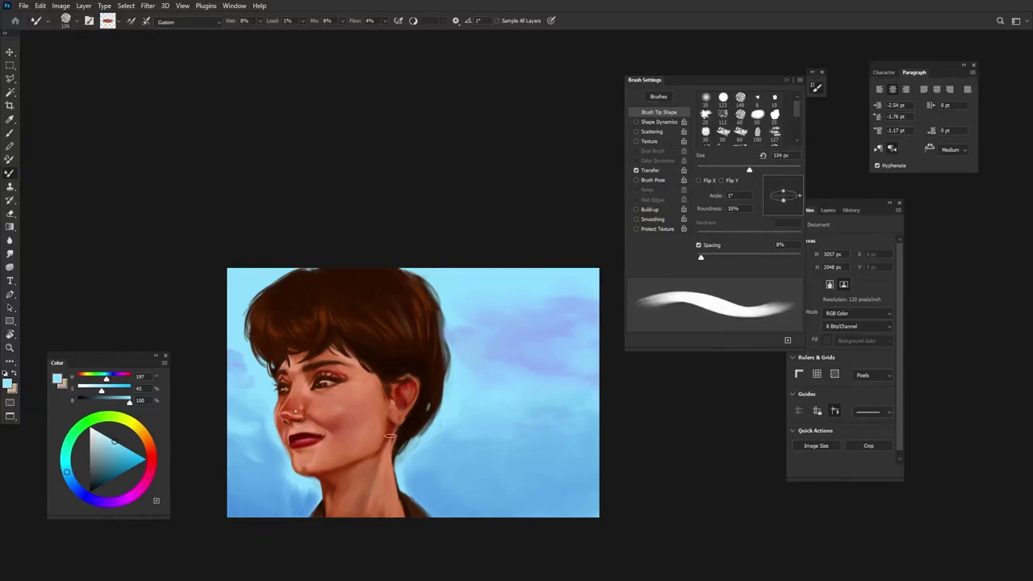
Zoom in on her face and resize and rotate the mixer brush tip
{"action": "scroll", "coordinate": [388, 513], "scroll_direction": "up", "scroll_amount": 2}
{"action": "key", "text": "bracketright"}
{"action": "key", "text": "bracketright"}
{"action": "key", "text": "bracketright"}
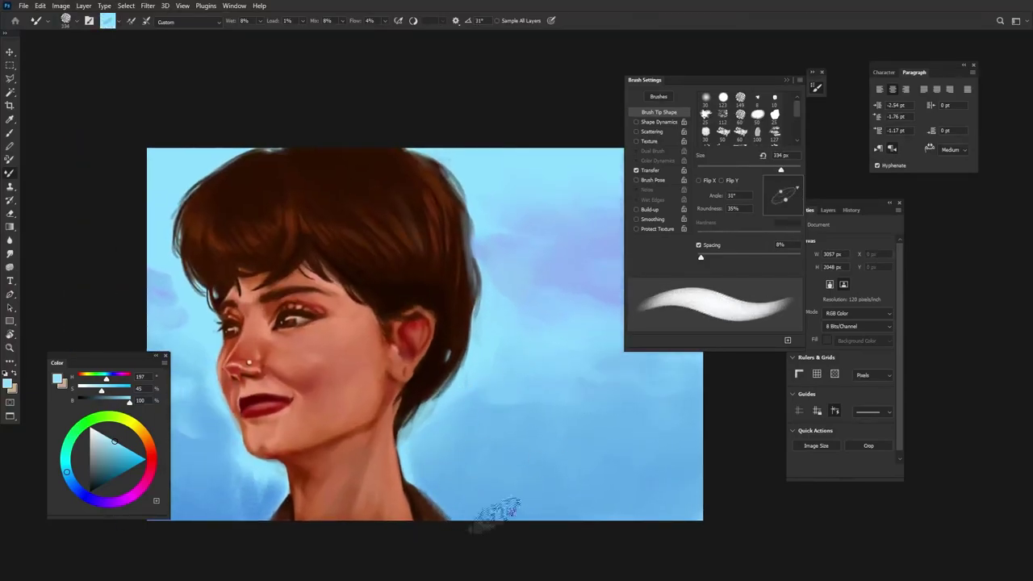
{"action": "scroll", "coordinate": [473, 484], "scroll_direction": "up", "scroll_amount": 1}
{"action": "key", "text": "shift+Right"}
{"action": "key", "text": "shift+Right"}
{"action": "key", "text": "shift+Right"}
{"action": "key", "text": "bracketleft"}
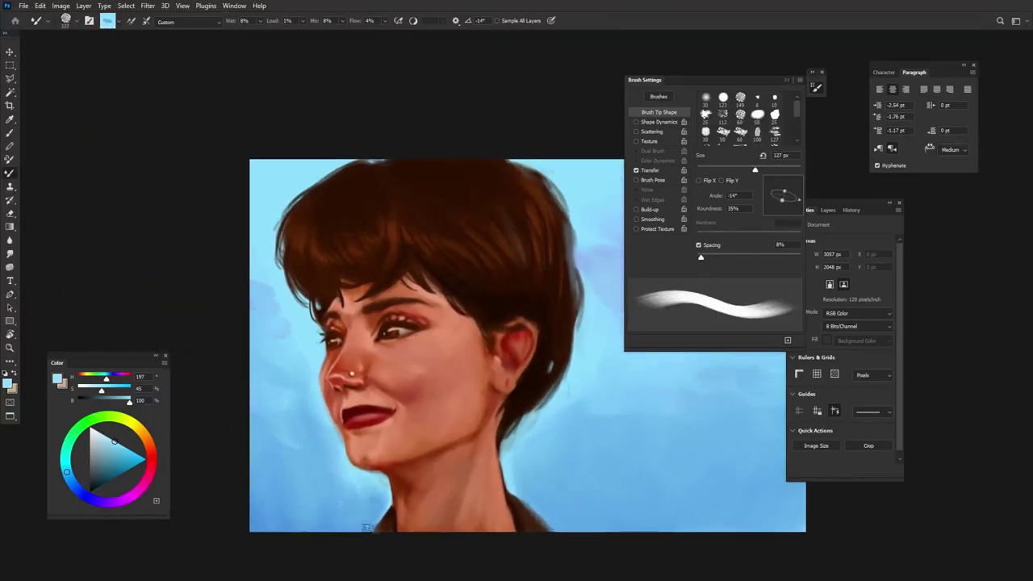
{"action": "key", "text": "shift+Right"}
{"action": "key", "text": "shift+Right"}
{"action": "scroll", "coordinate": [360, 500], "scroll_direction": "right", "scroll_amount": 2}
With the regular brush at 2% flow, darken the hair edges and blend sky blue beside her hair
{"action": "key", "text": "b"}
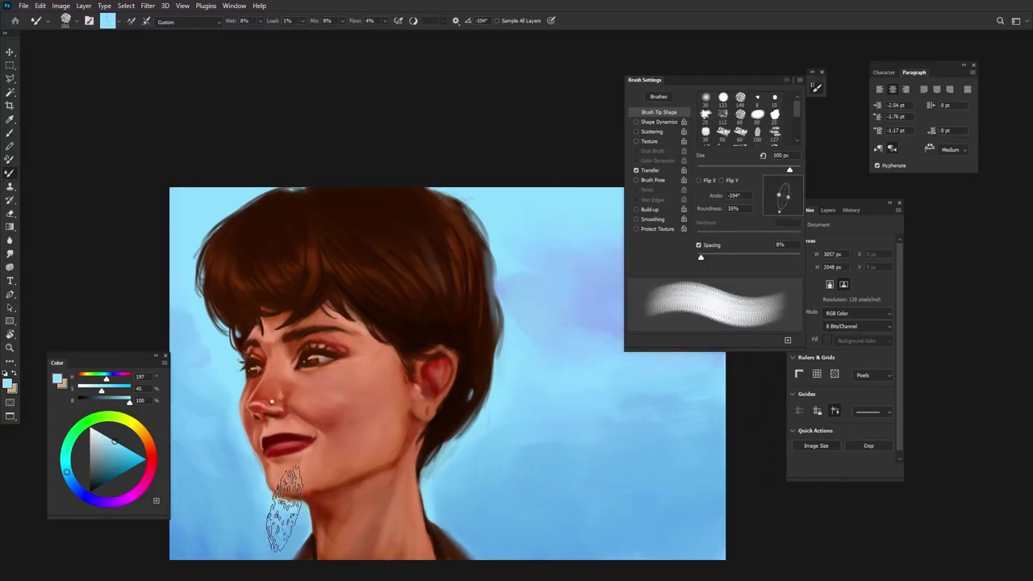
{"action": "left_click_drag", "start_coordinate": [269, 506], "coordinate": [240, 451]}
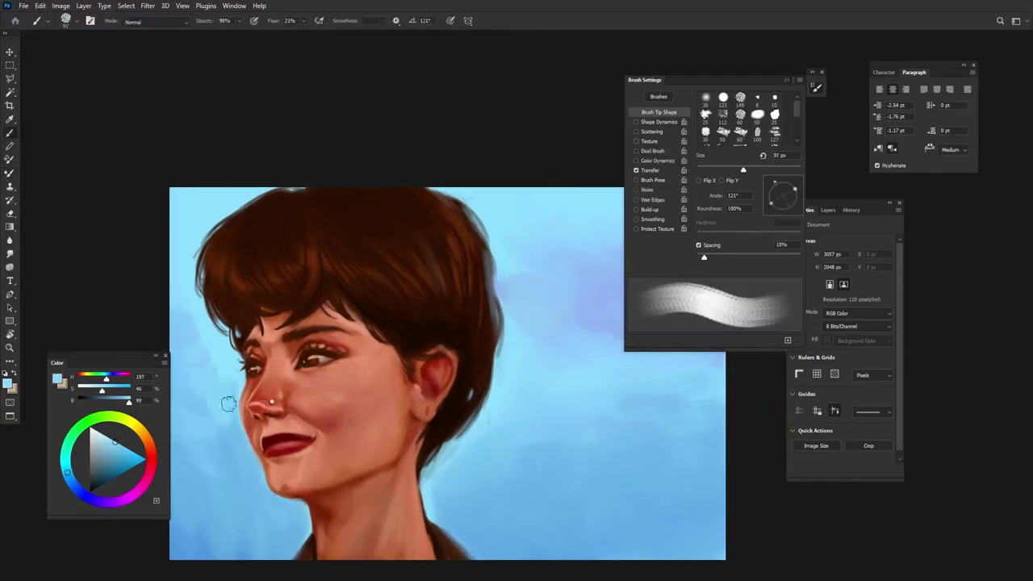
{"action": "left_click_drag", "start_coordinate": [304, 20], "coordinate": [287, 35]}
{"action": "left_click", "coordinate": [199, 399], "text": "alt"}
{"action": "left_click_drag", "start_coordinate": [401, 391], "coordinate": [413, 433]}
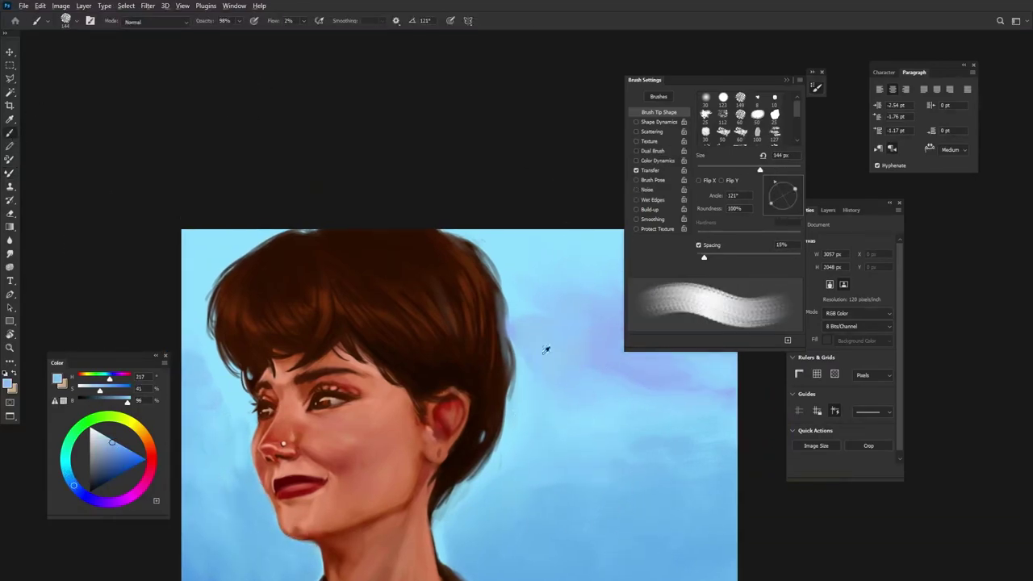
{"action": "left_click_drag", "start_coordinate": [489, 299], "coordinate": [503, 387]}
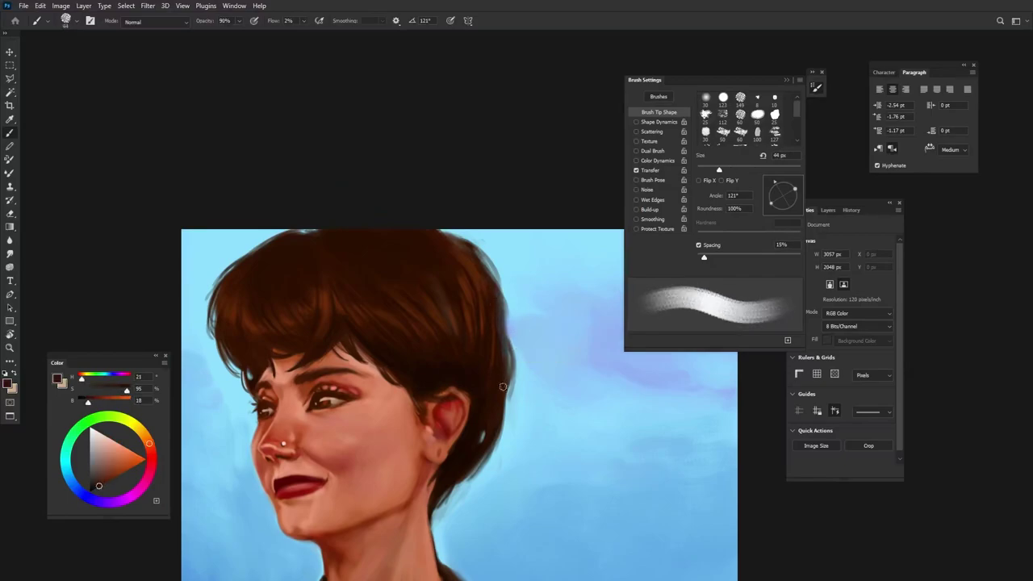
{"action": "left_click", "coordinate": [532, 456], "text": "alt"}
{"action": "left_click", "coordinate": [219, 471], "text": "alt"}
{"action": "left_click", "coordinate": [462, 470], "text": "ctrl"}
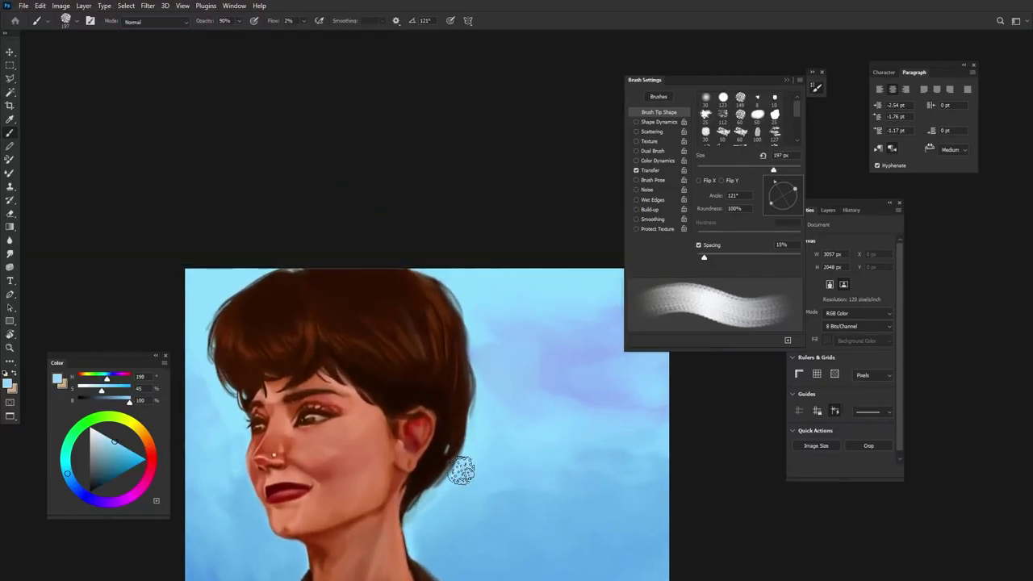
{"action": "left_click", "coordinate": [828, 210]}
Add a Color Lookup layer, cycling 3DLUT presets from Crisp_Warm to NightFromDay.CUBE
{"action": "left_click", "coordinate": [849, 471]}
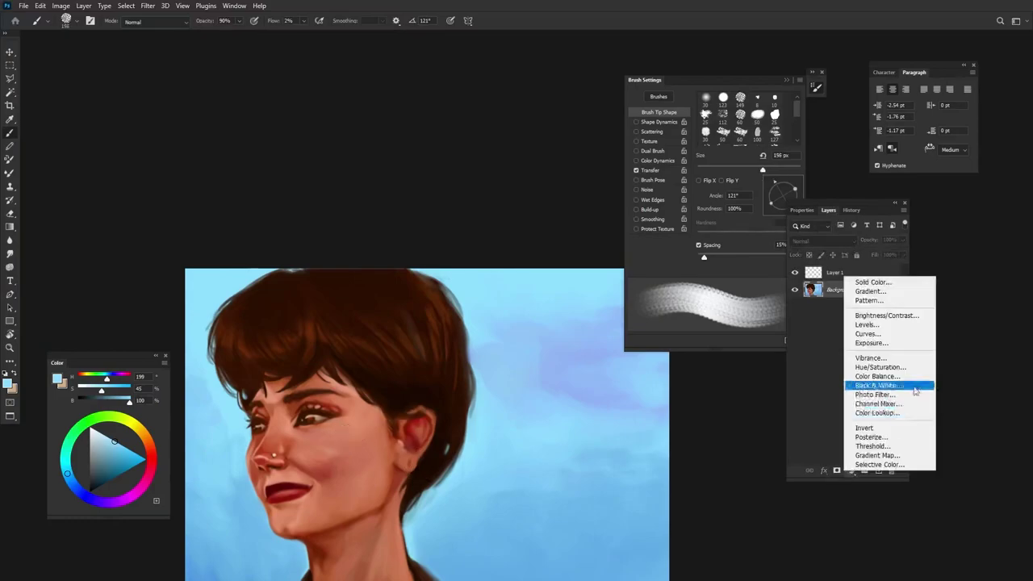
{"action": "left_click", "coordinate": [877, 412]}
{"action": "left_click", "coordinate": [860, 244]}
{"action": "left_click", "coordinate": [858, 245]}
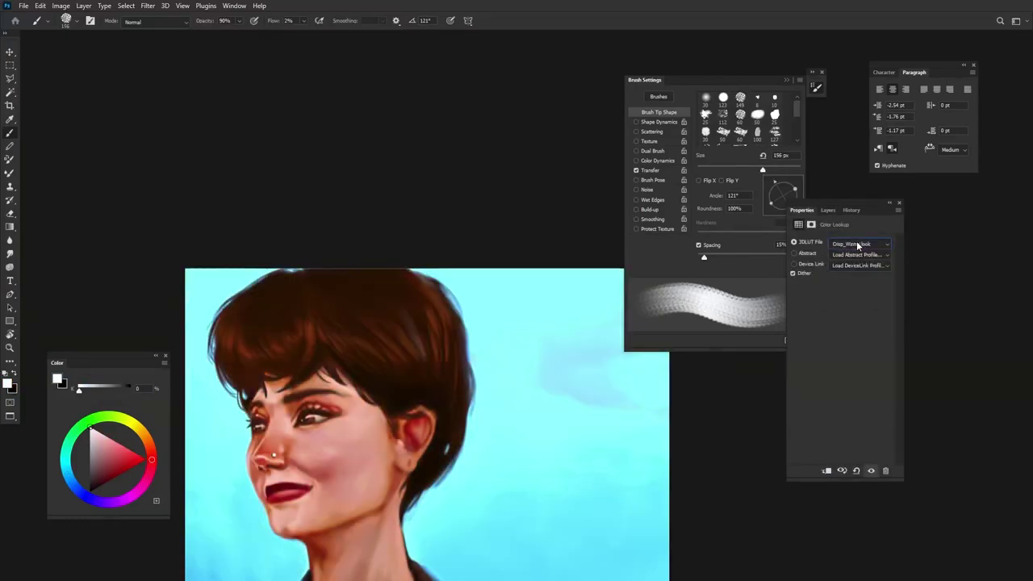
{"action": "key", "text": "Down"}
{"action": "key", "text": "Down"}
{"action": "key", "text": "Down"}
{"action": "key", "text": "Down"}
{"action": "key", "text": "Down"}
{"action": "key", "text": "Down"}
{"action": "key", "text": "Down"}
{"action": "key", "text": "Down"}
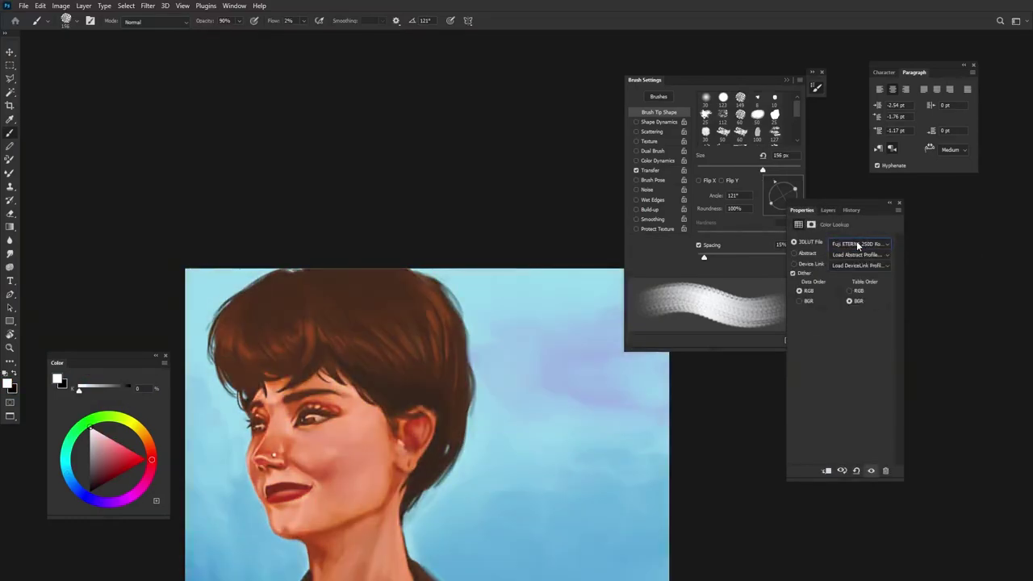
{"action": "key", "text": "Down"}
{"action": "key", "text": "Down"}
{"action": "key", "text": "Down"}
{"action": "key", "text": "Down"}
{"action": "key", "text": "Down"}
{"action": "key", "text": "Down"}
{"action": "key", "text": "Down"}
{"action": "key", "text": "Down"}
{"action": "key", "text": "Down"}
{"action": "key", "text": "Down"}
{"action": "key", "text": "Down"}
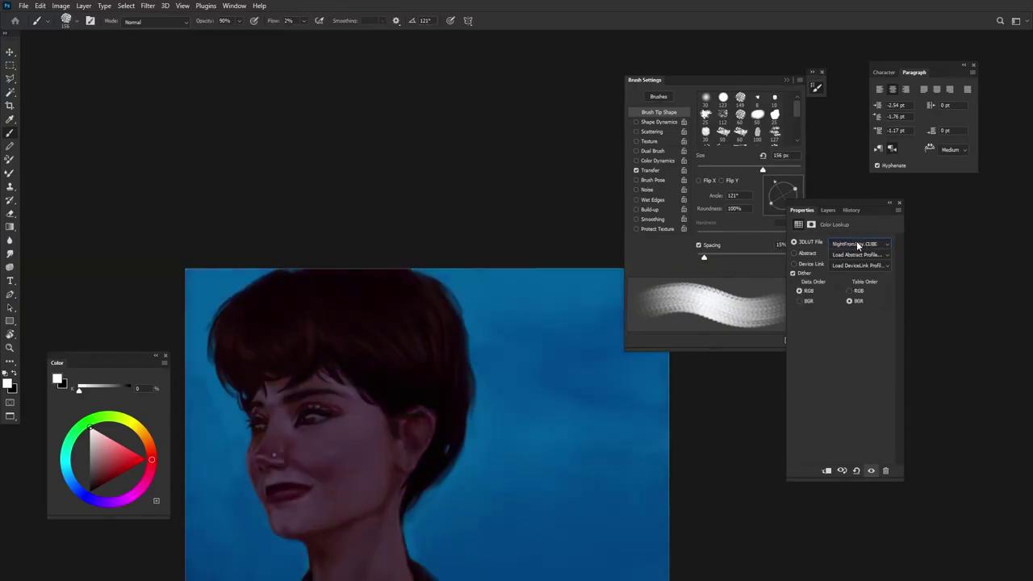
{"action": "left_click", "coordinate": [828, 210]}
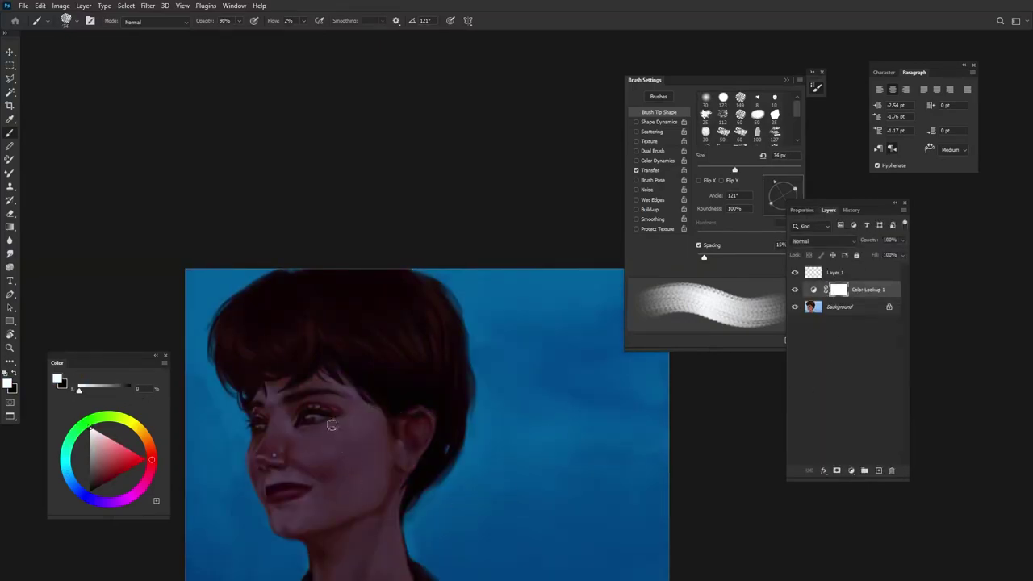
Paint black on the Color Lookup mask to reveal a warm light patch across the cheek
{"action": "key", "text": "bracketleft"}
{"action": "key", "text": "bracketleft"}
{"action": "key", "text": "bracketleft"}
{"action": "key", "text": "x"}
{"action": "key", "text": "bracketleft"}
{"action": "key", "text": "bracketleft"}
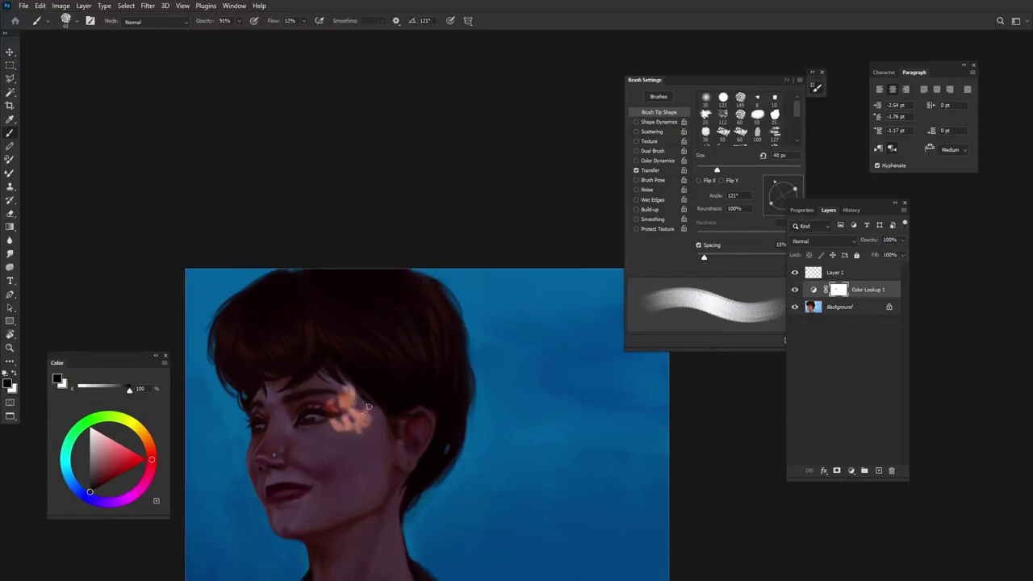
{"action": "key", "text": "bracketright"}
{"action": "key", "text": "bracketright"}
{"action": "key", "text": "bracketright"}
{"action": "mouse_move", "coordinate": [333, 433]}
{"action": "left_mouse_down"}
{"action": "mouse_move", "coordinate": [355, 412]}
{"action": "mouse_move", "coordinate": [339, 460]}
{"action": "left_mouse_up"}
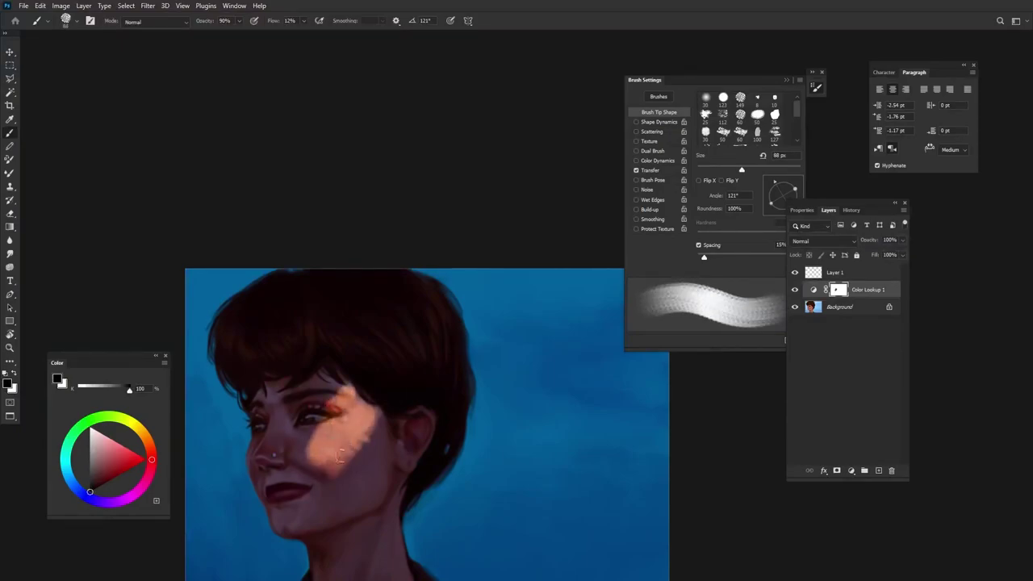
{"action": "mouse_move", "coordinate": [322, 411]}
{"action": "left_mouse_down"}
{"action": "mouse_move", "coordinate": [311, 452]}
{"action": "mouse_move", "coordinate": [285, 465]}
{"action": "mouse_move", "coordinate": [276, 452]}
{"action": "mouse_move", "coordinate": [321, 480]}
{"action": "mouse_move", "coordinate": [322, 524]}
{"action": "left_mouse_up"}
Extend the warm light over the nose, lips, chin, cheek and into the hair
{"action": "key", "text": "bracketleft"}
{"action": "key", "text": "bracketleft"}
{"action": "key", "text": "bracketleft"}
{"action": "key", "text": "bracketright"}
{"action": "key", "text": "bracketright"}
{"action": "key", "text": "bracketright"}
{"action": "left_click_drag", "start_coordinate": [347, 460], "coordinate": [291, 532]}
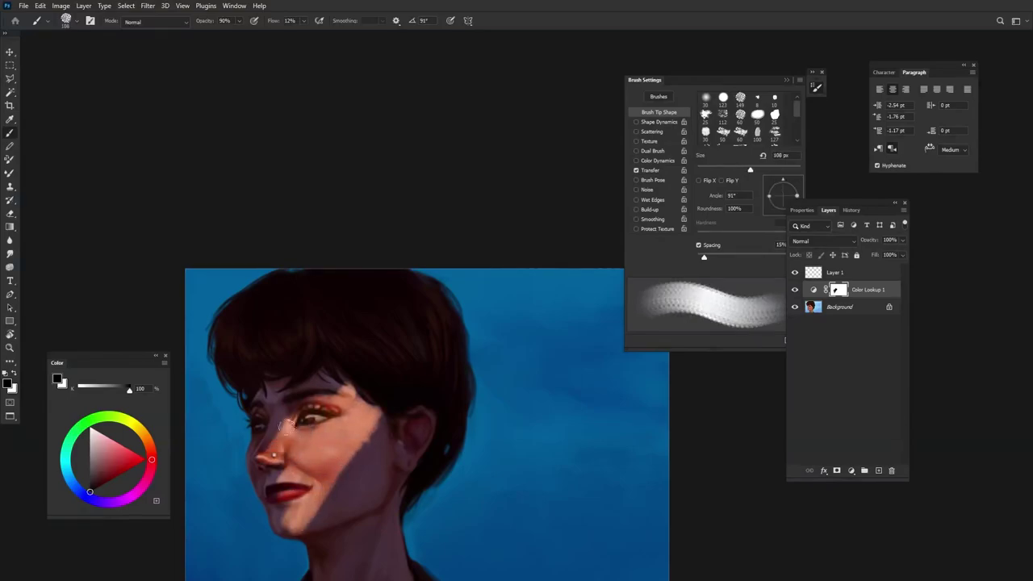
{"action": "left_click_drag", "start_coordinate": [270, 403], "coordinate": [355, 391]}
{"action": "left_click_drag", "start_coordinate": [306, 439], "coordinate": [295, 503]}
{"action": "key", "text": "bracketleft"}
{"action": "key", "text": "bracketleft"}
{"action": "key", "text": "bracketleft"}
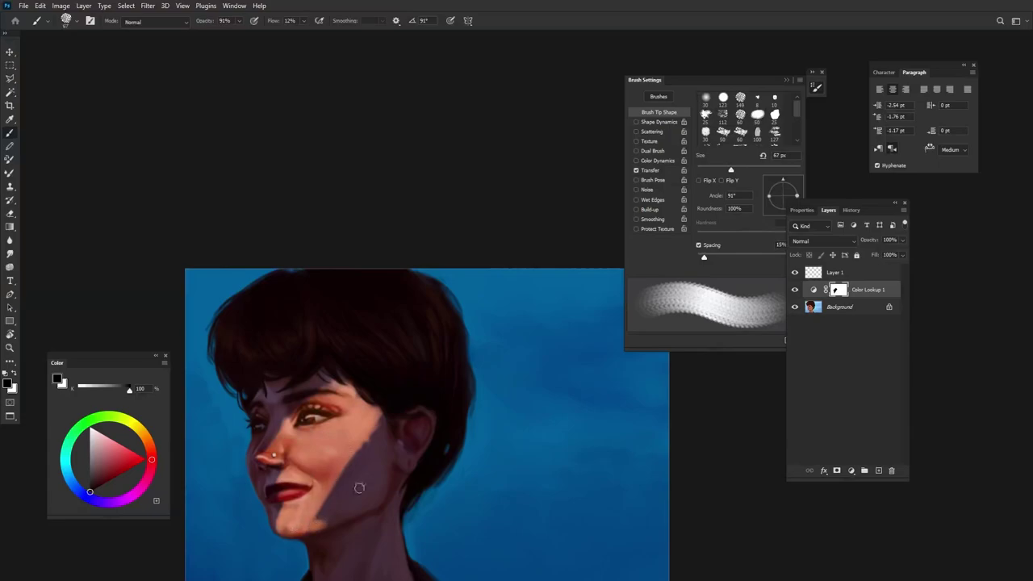
{"action": "key", "text": "bracketright"}
{"action": "key", "text": "bracketright"}
{"action": "key", "text": "bracketright"}
{"action": "left_click_drag", "start_coordinate": [372, 363], "coordinate": [436, 282]}
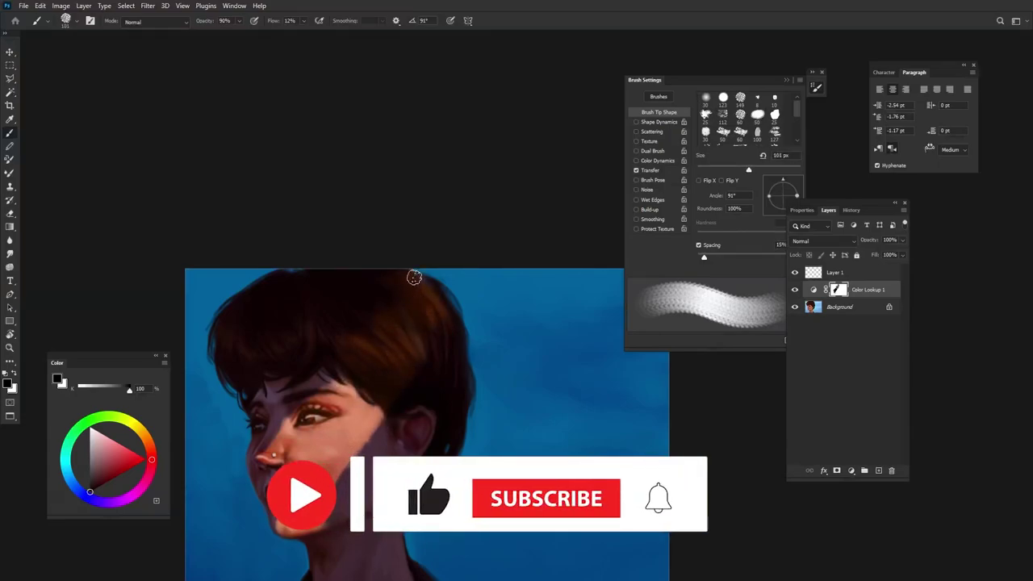
Refine the light band's edges, alternating white and black with brush sizes from 20 to 108 px
{"action": "key", "text": "bracketleft"}
{"action": "key", "text": "bracketleft"}
{"action": "key", "text": "bracketleft"}
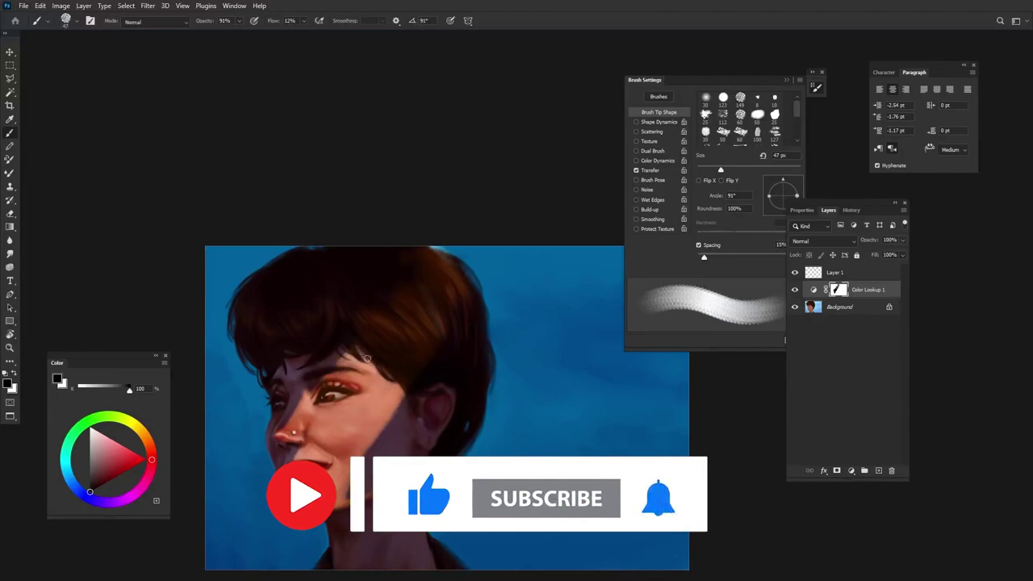
{"action": "key", "text": "bracketright"}
{"action": "key", "text": "bracketright"}
{"action": "key", "text": "bracketright"}
{"action": "key", "text": "9"}
{"action": "key", "text": "bracketleft"}
{"action": "key", "text": "bracketleft"}
{"action": "key", "text": "bracketleft"}
{"action": "type", "text": "x"}
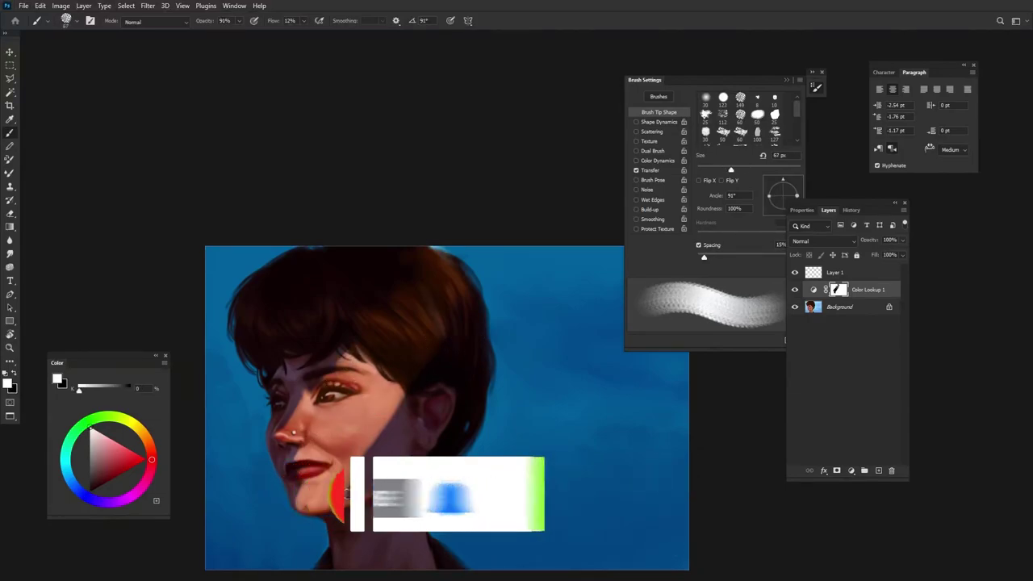
{"action": "type", "text": "91"}
{"action": "key", "text": "bracketleft"}
{"action": "key", "text": "bracketleft"}
{"action": "key", "text": "bracketleft"}
{"action": "key", "text": "bracketleft"}
{"action": "key", "text": "bracketleft"}
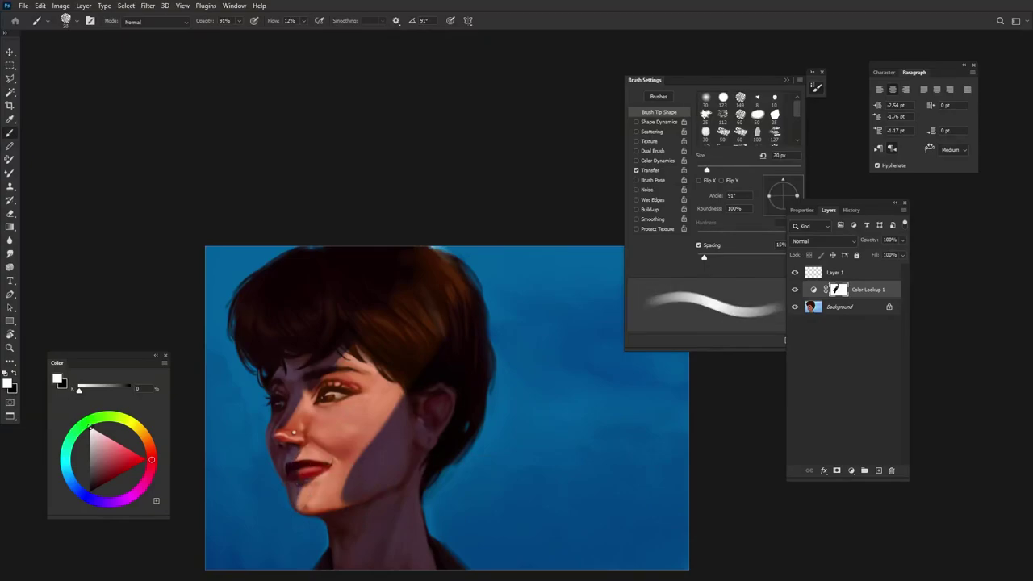
{"action": "key", "text": "bracketright"}
{"action": "key", "text": "bracketright"}
{"action": "key", "text": "bracketright"}
{"action": "key", "text": "bracketright"}
{"action": "key", "text": "bracketright"}
{"action": "key", "text": "9"}
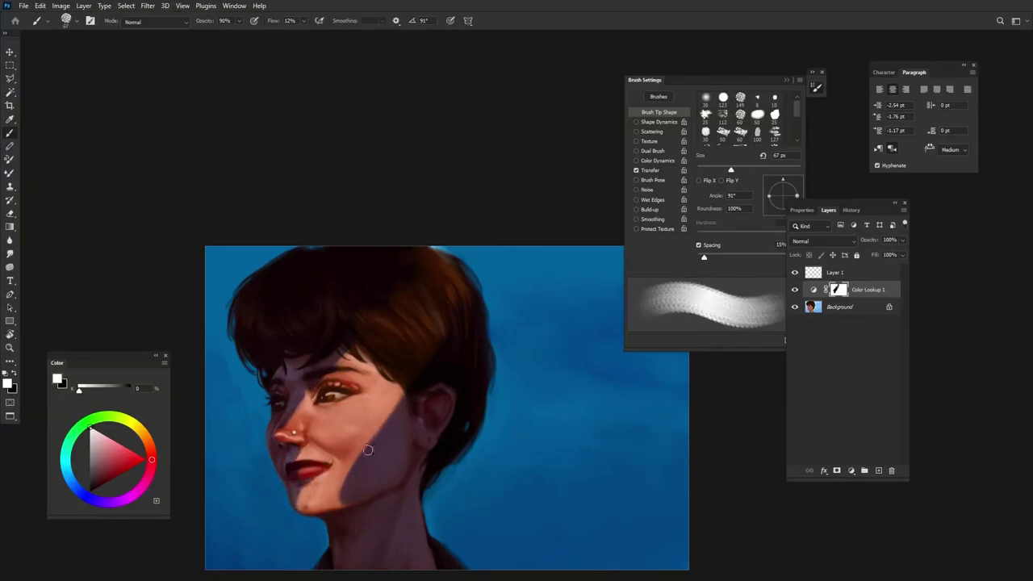
{"action": "key", "text": "bracketleft"}
{"action": "key", "text": "bracketleft"}
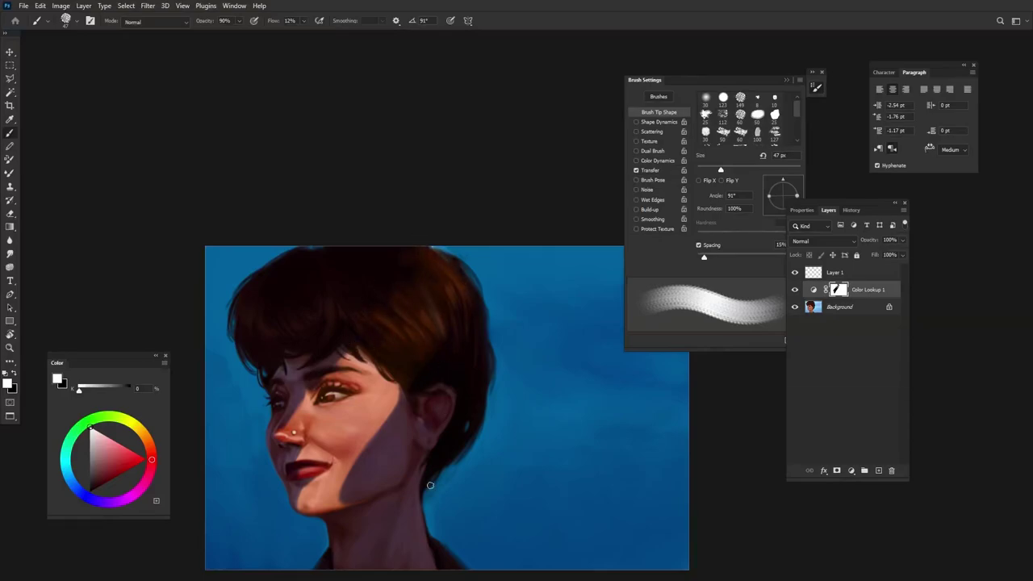
{"action": "key", "text": "x"}
{"action": "key", "text": "x"}
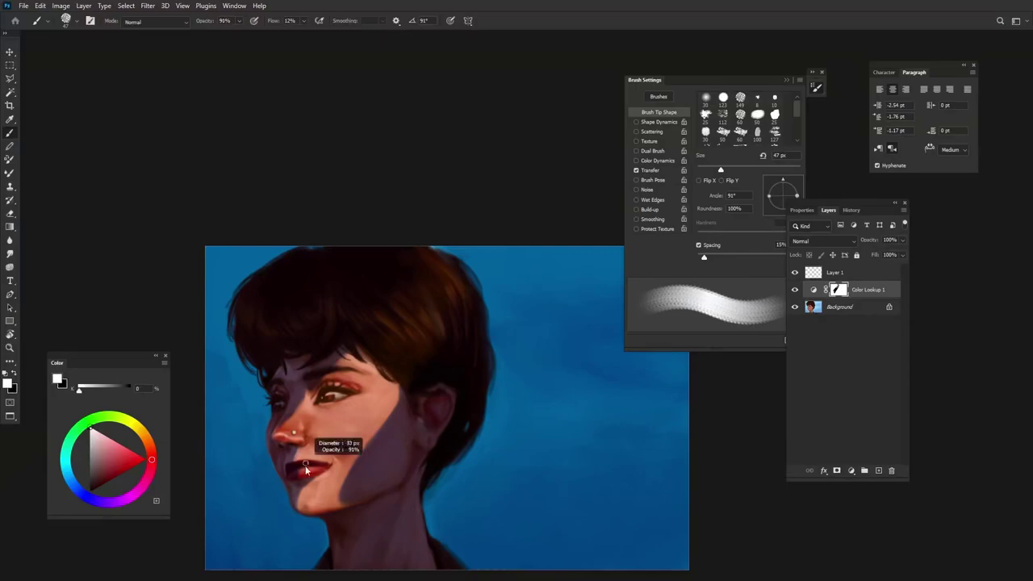
{"action": "left_click_drag", "start_coordinate": [381, 431], "coordinate": [365, 457]}
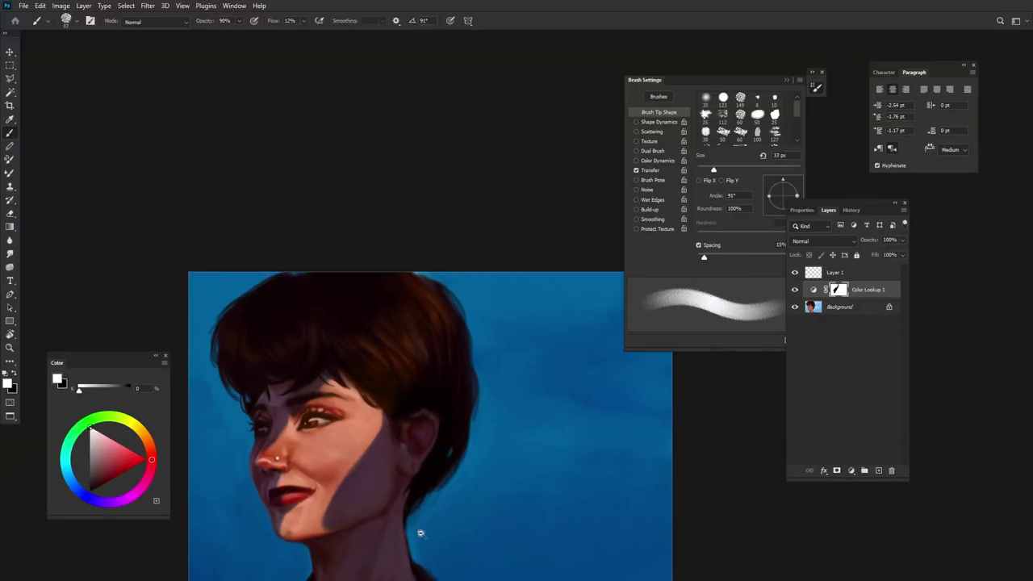